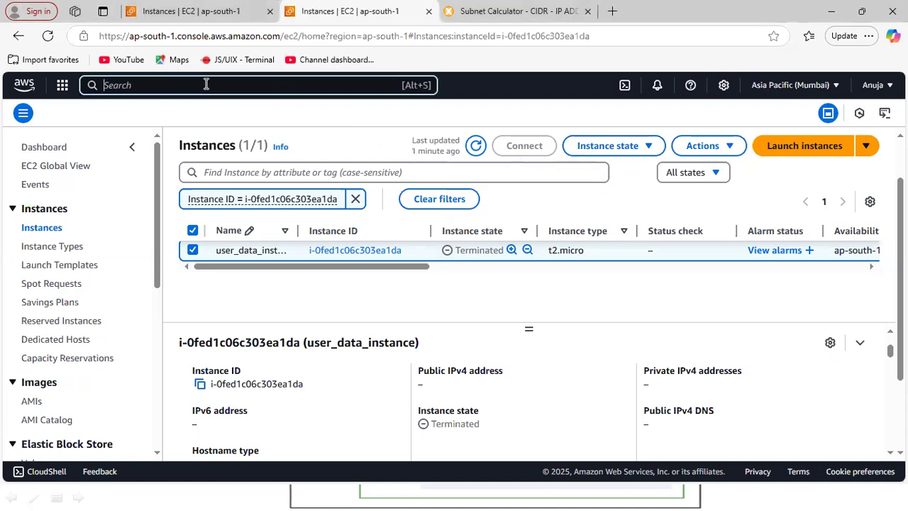
Open the VPC service's list of VPCs and examine the existing VPC's details across all columns, including Default VPC.
{"action": "type", "text": "vpc"}
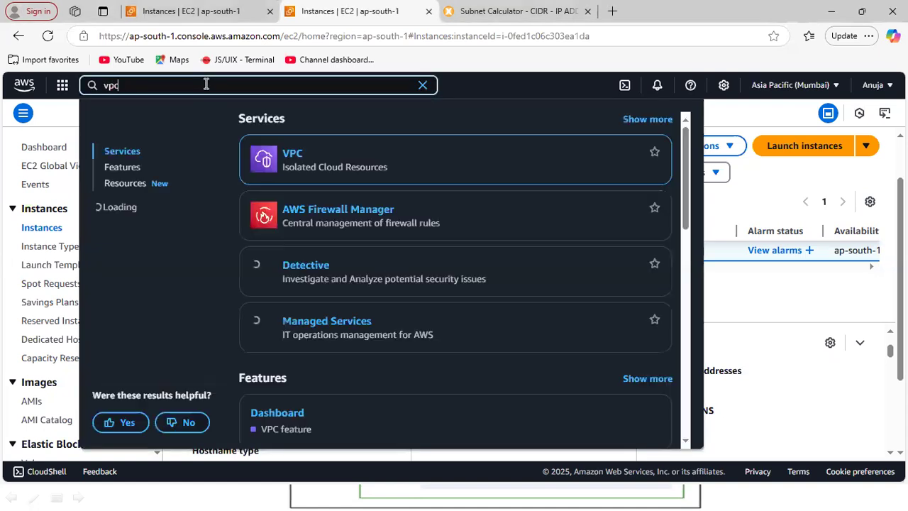
{"action": "left_click", "coordinate": [291, 156]}
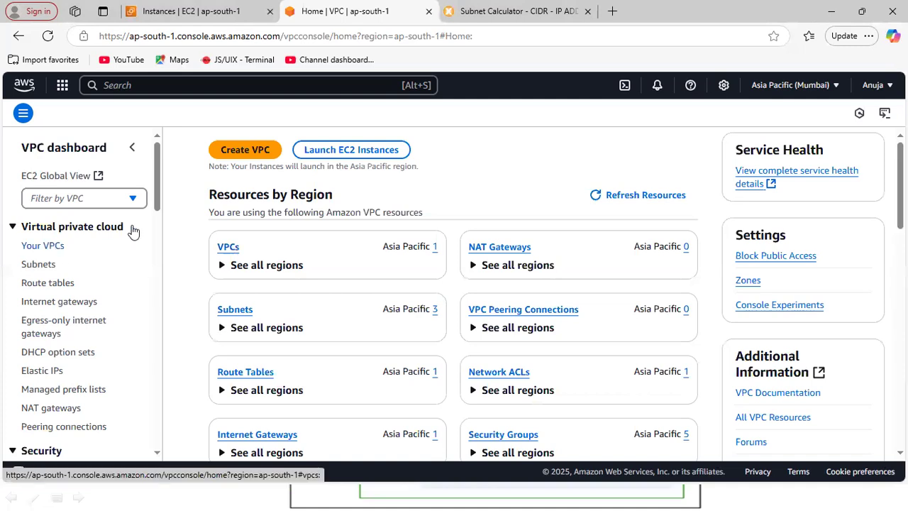
{"action": "left_click", "coordinate": [48, 246]}
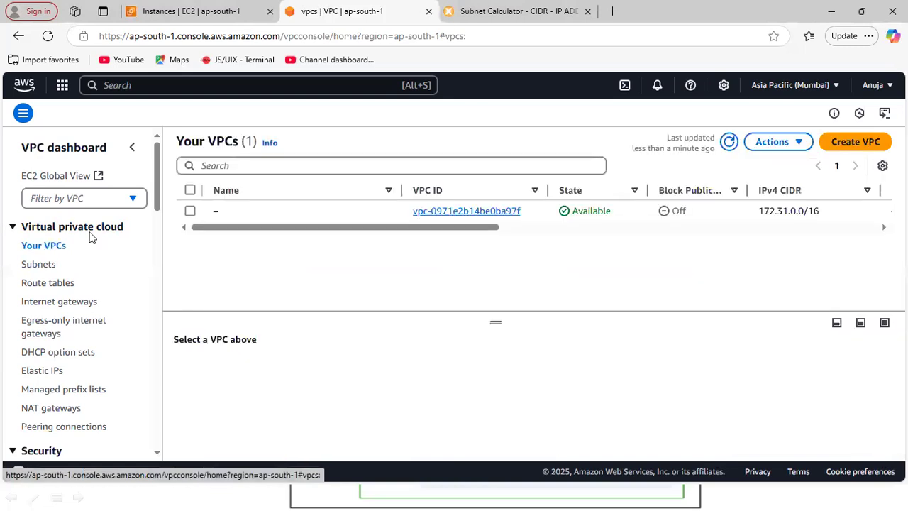
{"action": "left_click_drag", "start_coordinate": [216, 230], "coordinate": [216, 294]}
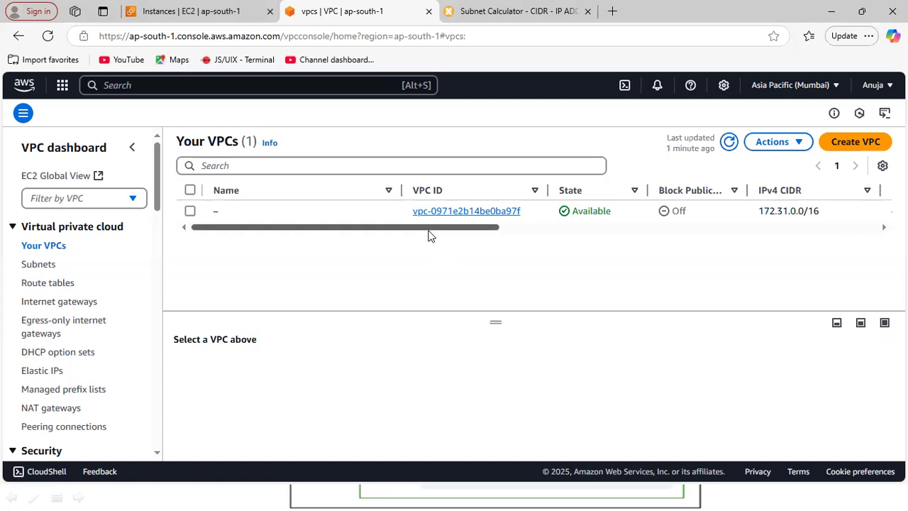
{"action": "left_click_drag", "start_coordinate": [425, 229], "coordinate": [749, 284]}
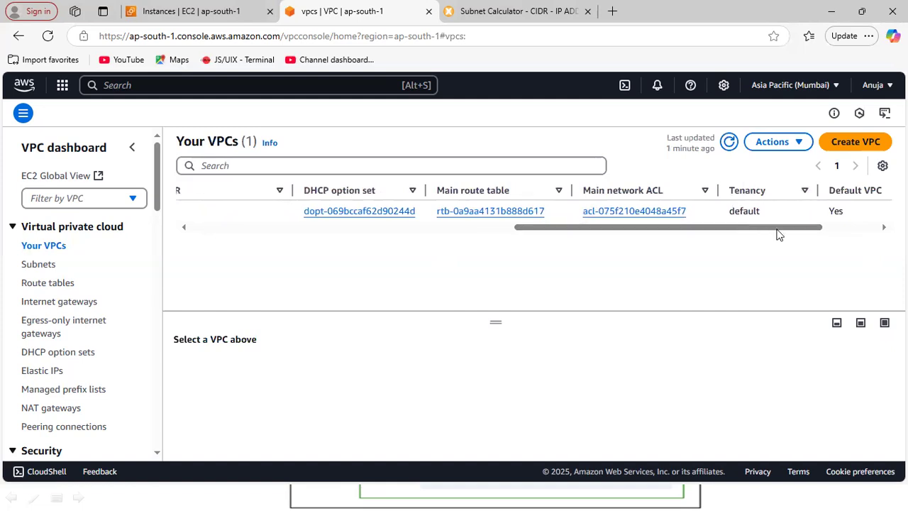
{"action": "left_click_drag", "start_coordinate": [780, 228], "coordinate": [805, 229]}
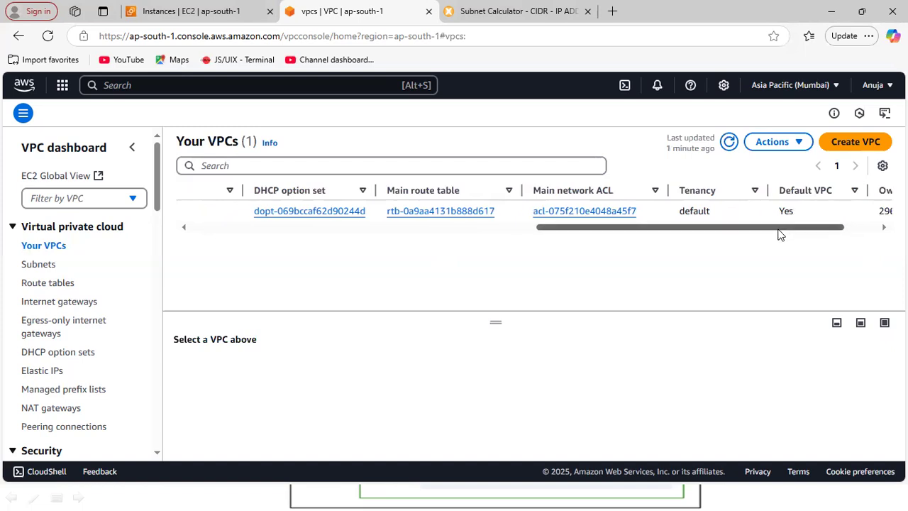
{"action": "scroll", "coordinate": [655, 244], "scroll_direction": "left", "scroll_amount": 10}
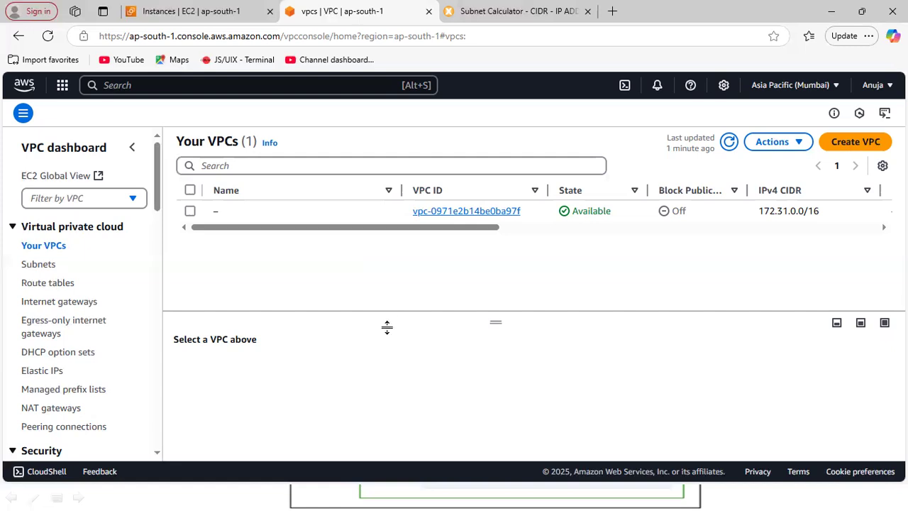
Start creating a new VPC and review its name tag, IPv4 CIDR, IPv6 CIDR and tenancy settings.
{"action": "left_click", "coordinate": [854, 145]}
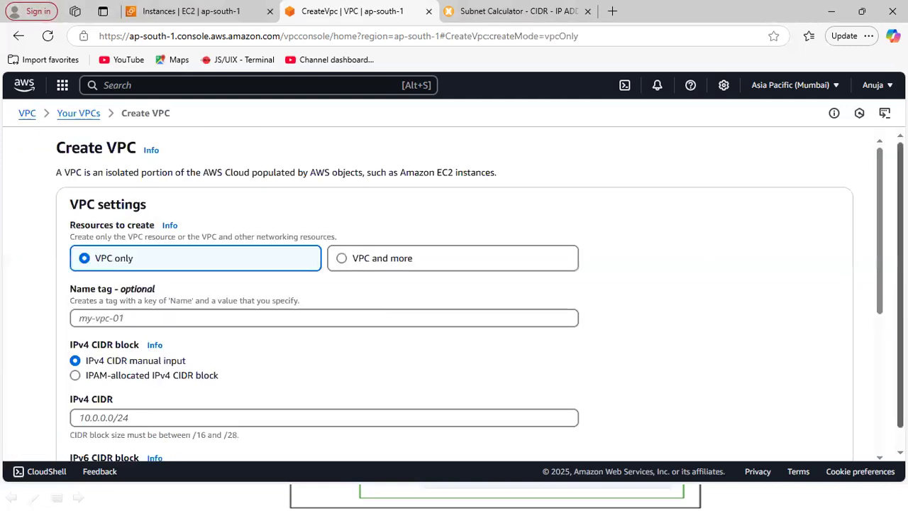
{"action": "scroll", "coordinate": [479, 294], "scroll_direction": "down", "scroll_amount": 1}
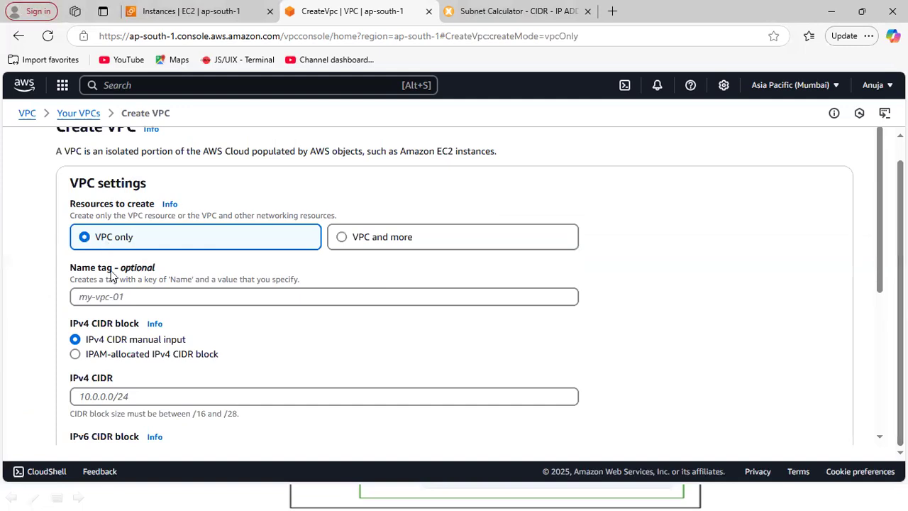
{"action": "left_click", "coordinate": [106, 296]}
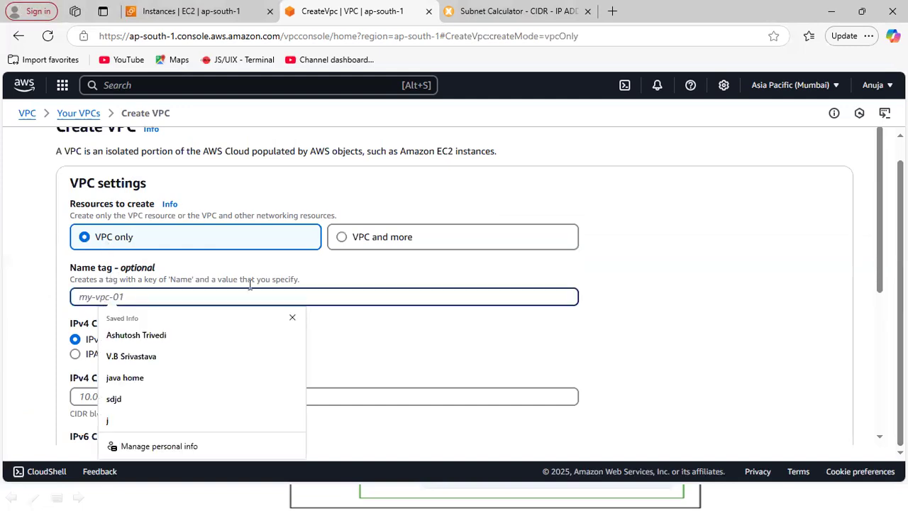
{"action": "left_click", "coordinate": [476, 269]}
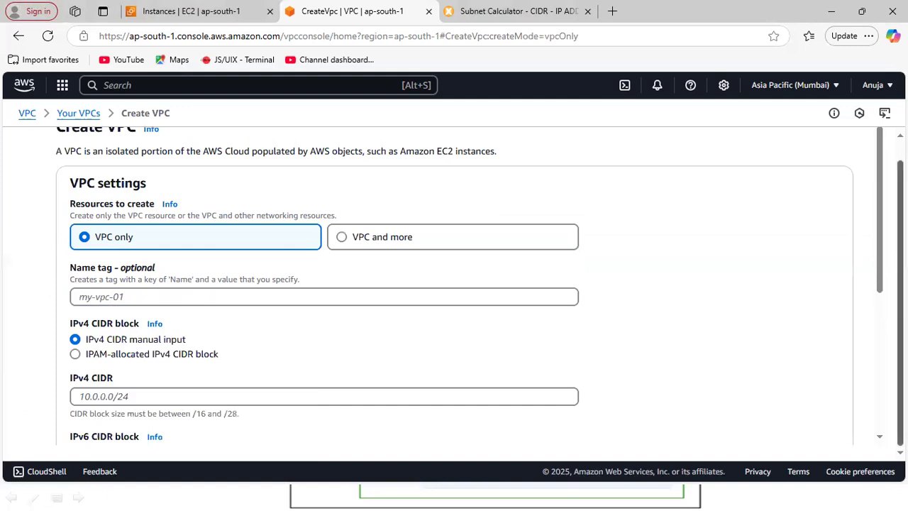
{"action": "left_click_drag", "start_coordinate": [879, 192], "coordinate": [879, 261]}
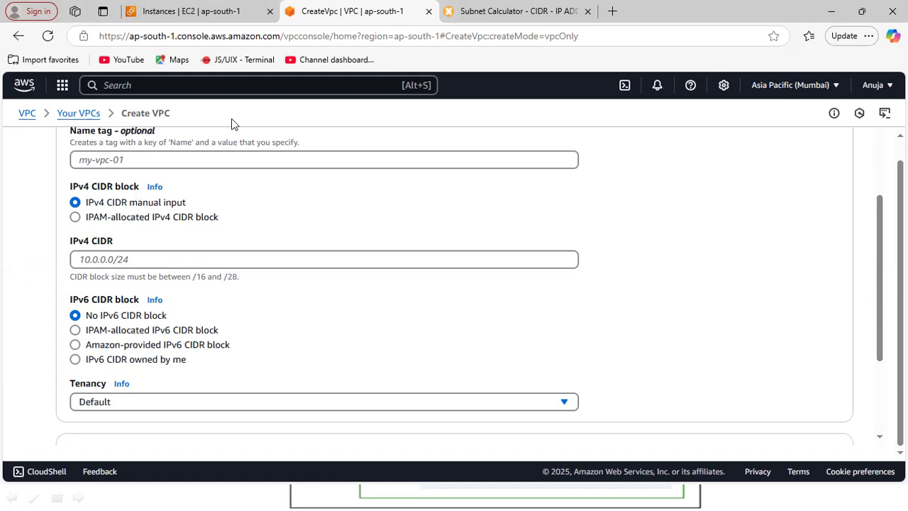
Open Google in a new browser tab and search for "private ip range".
{"action": "left_click", "coordinate": [611, 11]}
{"action": "type", "text": "google.com"}
{"action": "key", "text": "Return"}
{"action": "type", "text": "private"}
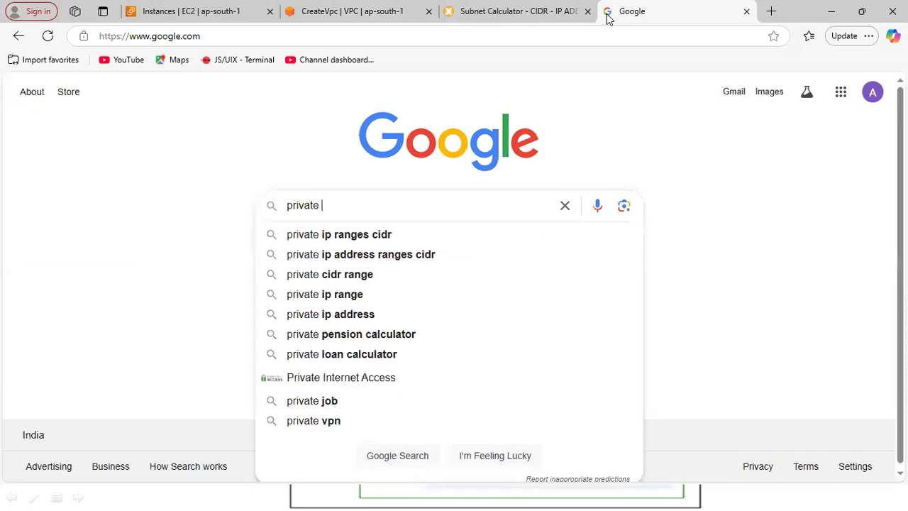
{"action": "key", "text": "Down"}
{"action": "key", "text": "BackSpace"}
{"action": "key", "text": "BackSpace"}
{"action": "key", "text": "BackSpace"}
{"action": "key", "text": "BackSpace"}
{"action": "key", "text": "BackSpace"}
{"action": "key", "text": "BackSpace"}
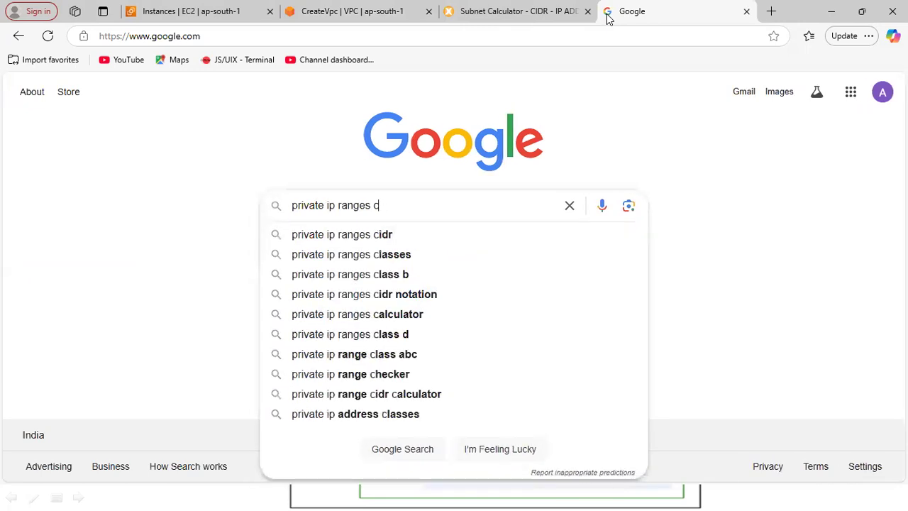
{"action": "key", "text": "Return"}
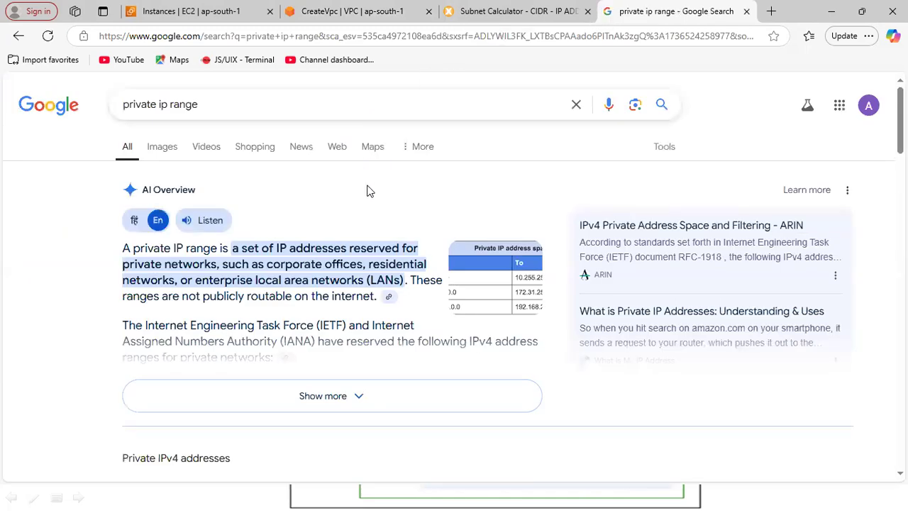
Examine the private IPv4 address table in the results and highlight the 24-bit block's starting address.
{"action": "scroll", "coordinate": [177, 175], "scroll_direction": "down", "scroll_amount": 1}
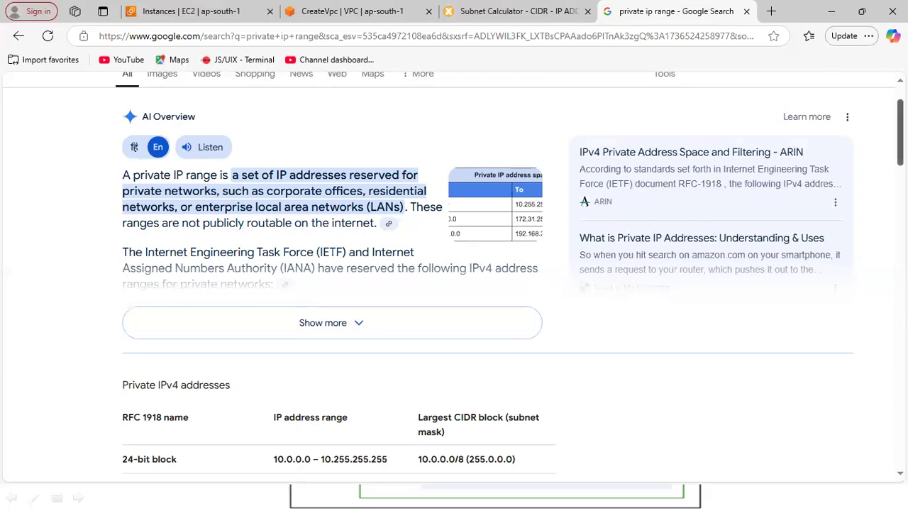
{"action": "scroll", "coordinate": [673, 203], "scroll_direction": "down", "scroll_amount": 4}
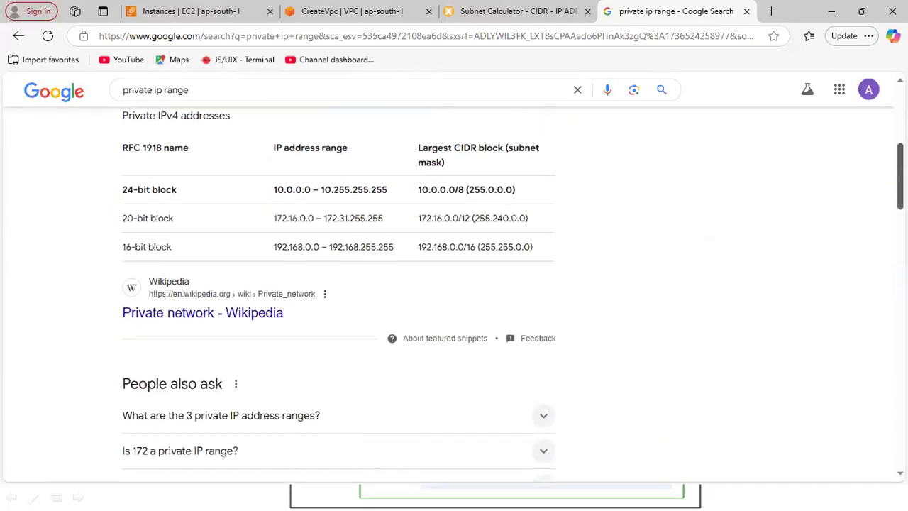
{"action": "scroll", "coordinate": [588, 170], "scroll_direction": "up", "scroll_amount": 1}
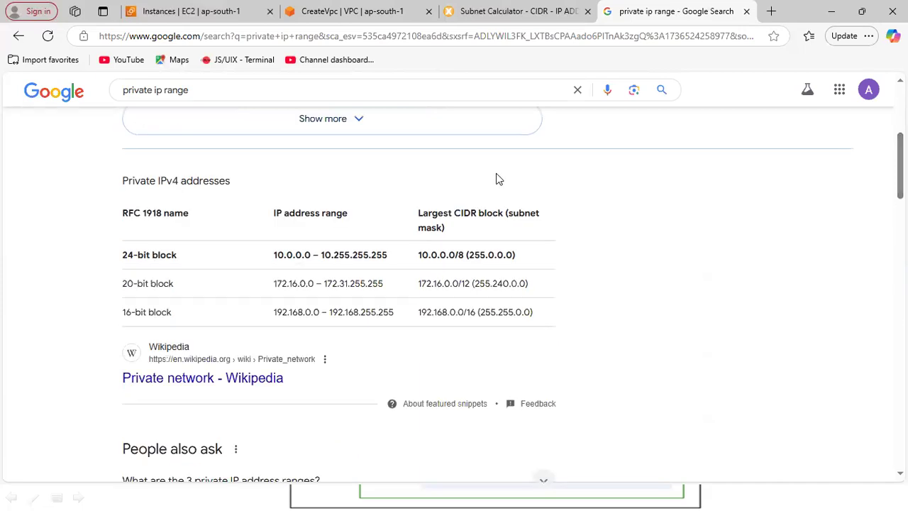
{"action": "left_click_drag", "start_coordinate": [273, 255], "coordinate": [312, 255]}
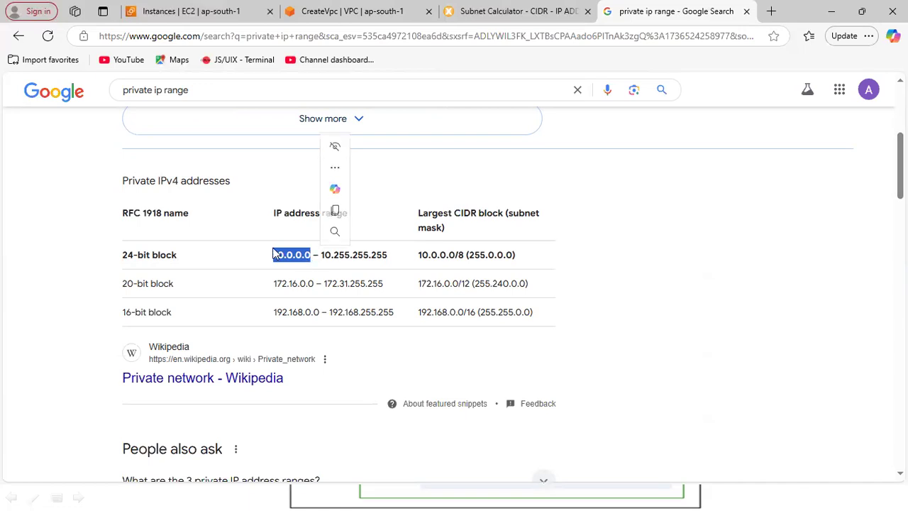
Search Google for "private ip range classes" and examine the Class A, B and C address ranges.
{"action": "left_click", "coordinate": [248, 90]}
{"action": "type", "text": "cla"}
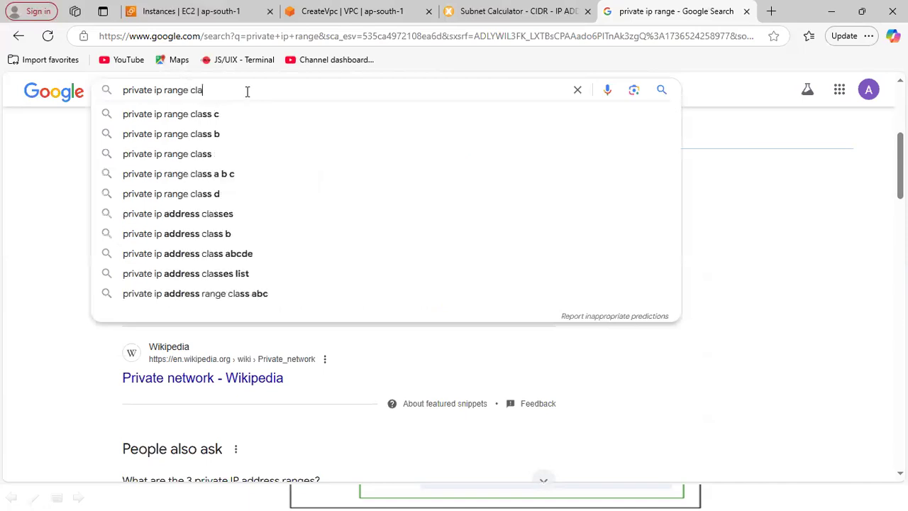
{"action": "type", "text": "sses"}
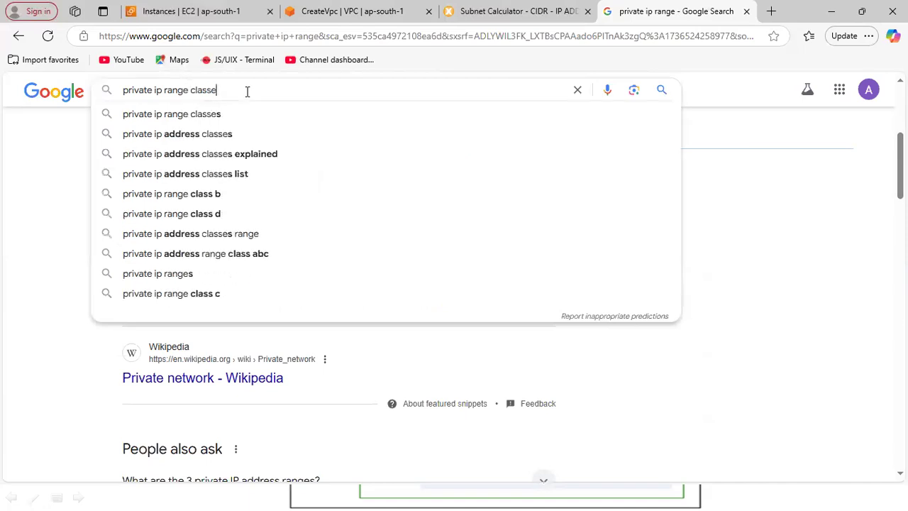
{"action": "key", "text": "Return"}
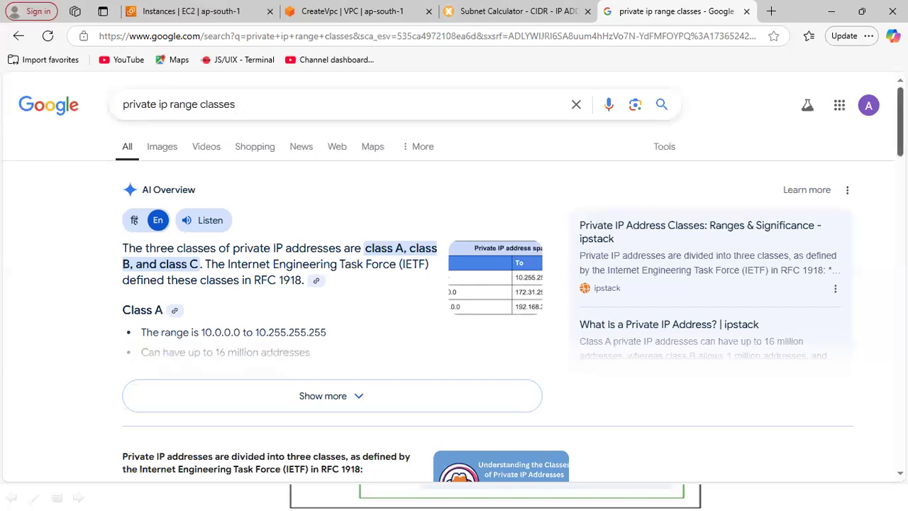
{"action": "scroll", "coordinate": [247, 300], "scroll_direction": "down", "scroll_amount": 3}
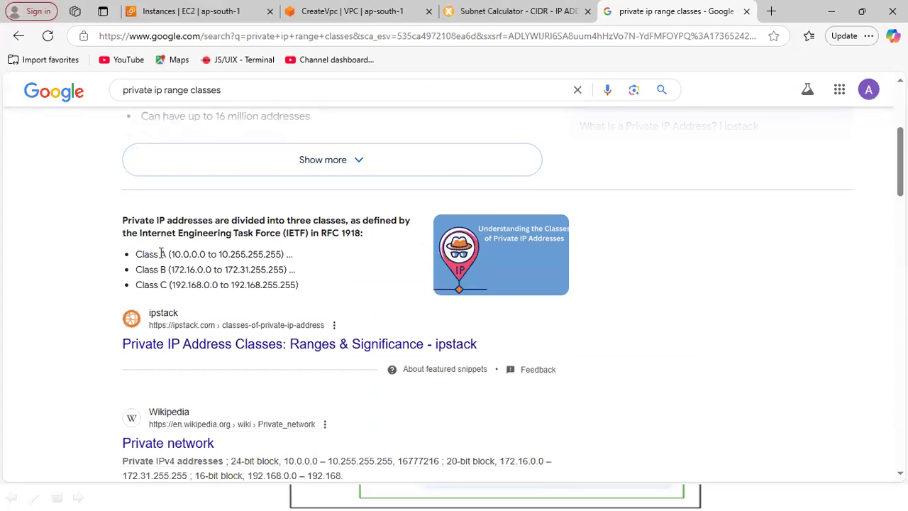
{"action": "left_click_drag", "start_coordinate": [134, 254], "coordinate": [297, 259]}
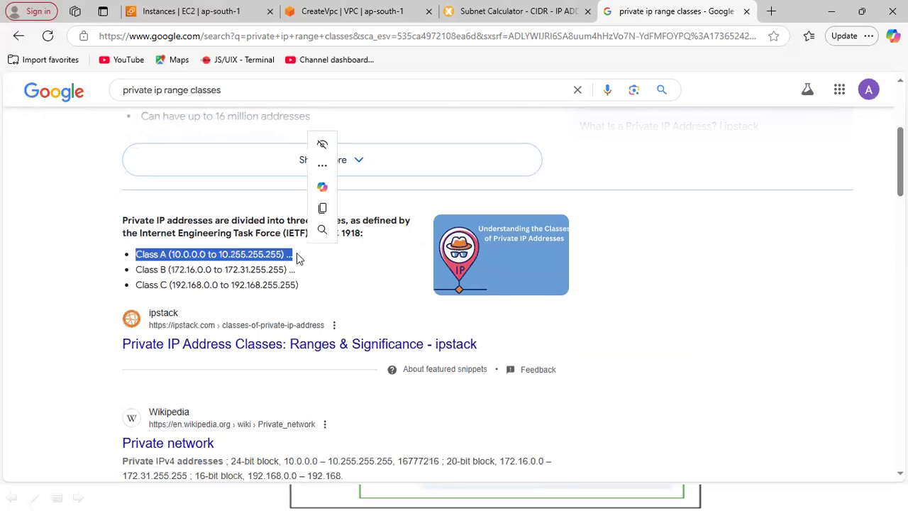
{"action": "left_click_drag", "start_coordinate": [135, 269], "coordinate": [274, 270]}
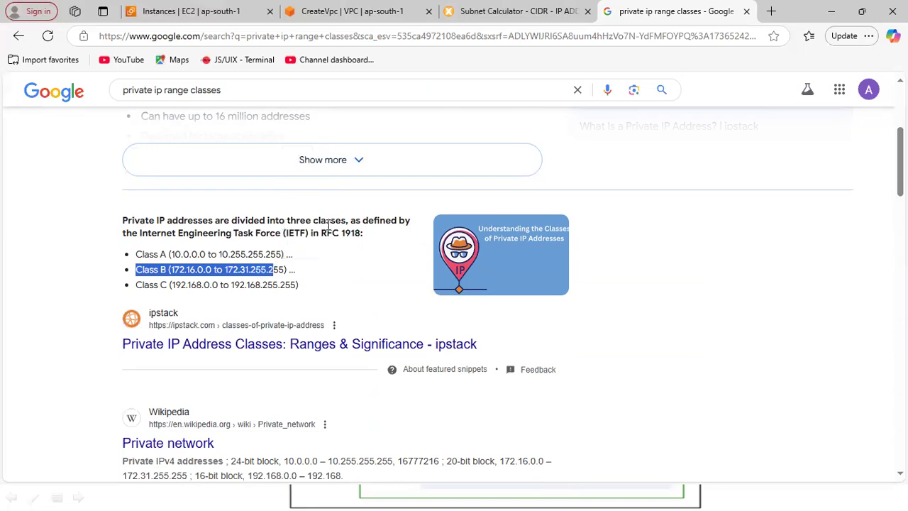
{"action": "left_click_drag", "start_coordinate": [135, 254], "coordinate": [257, 284]}
{"action": "left_click", "coordinate": [157, 255]}
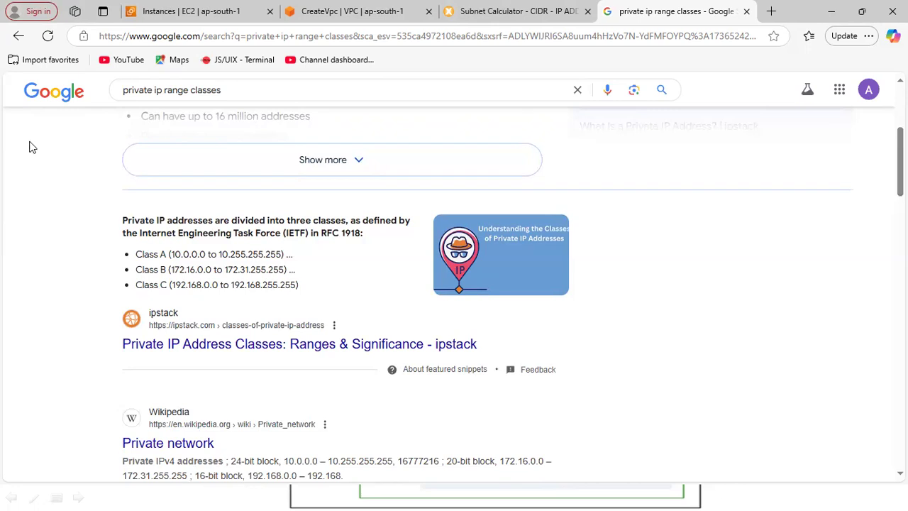
Annotate the screen beside the class ranges with the text 10.0.0.0 and draw a row of four rectangles beneath it.
{"action": "left_click", "coordinate": [632, 222]}
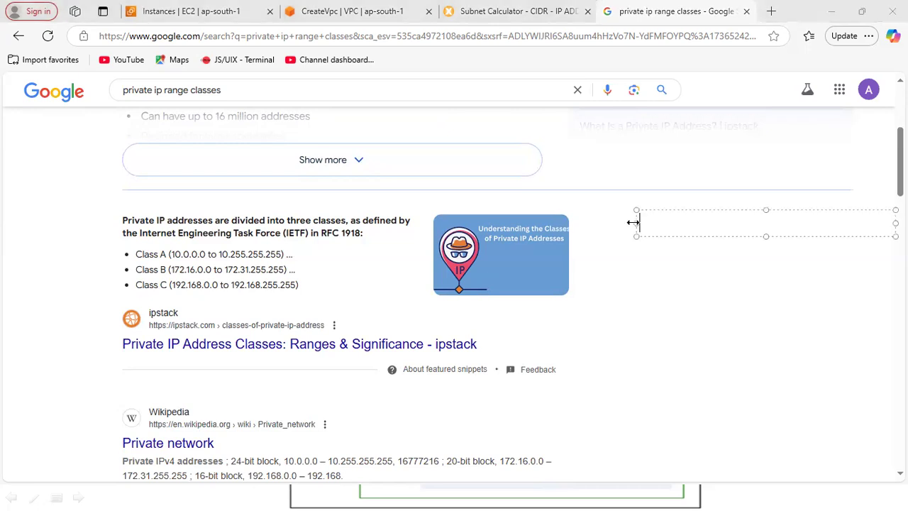
{"action": "type", "text": "10.0.0.0.0"}
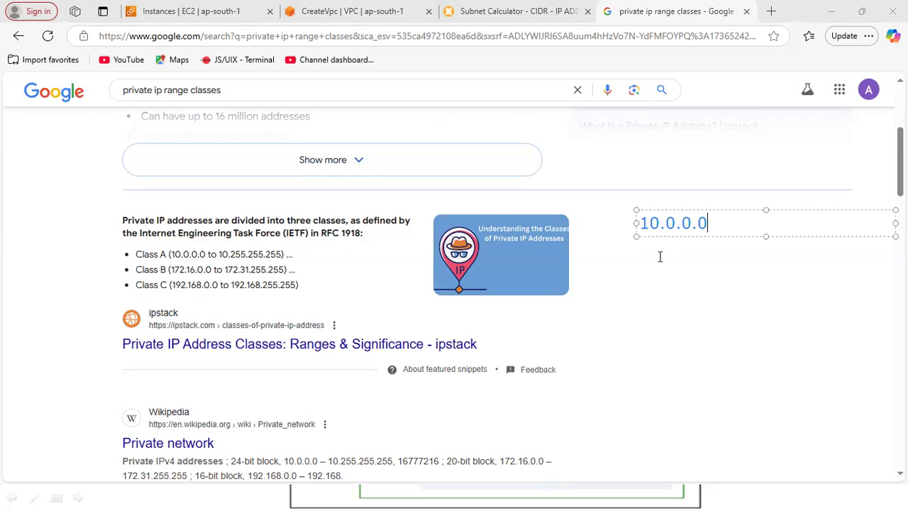
{"action": "left_click", "coordinate": [629, 262]}
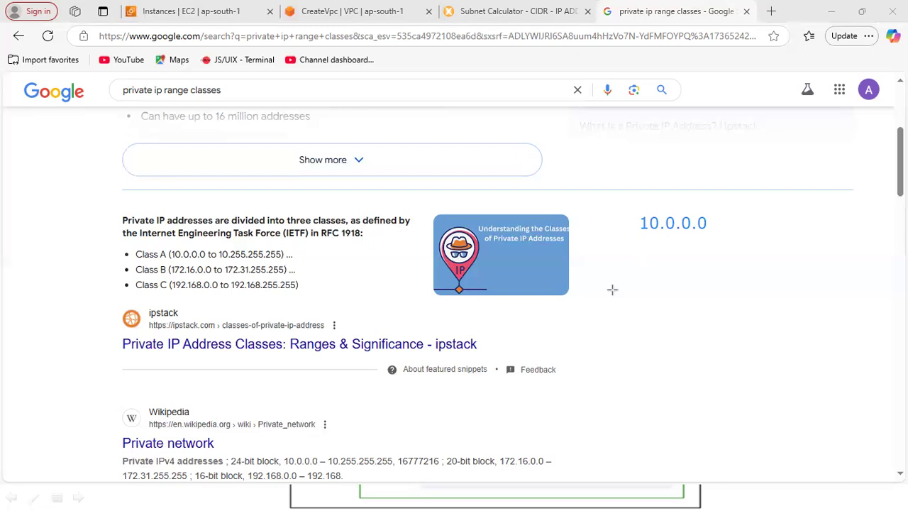
{"action": "mouse_move", "coordinate": [593, 270]}
{"action": "left_mouse_down"}
{"action": "mouse_move", "coordinate": [706, 293]}
{"action": "mouse_move", "coordinate": [794, 292]}
{"action": "mouse_move", "coordinate": [822, 281]}
{"action": "mouse_move", "coordinate": [873, 290]}
{"action": "mouse_move", "coordinate": [887, 270]}
{"action": "mouse_move", "coordinate": [906, 285]}
{"action": "left_mouse_up"}
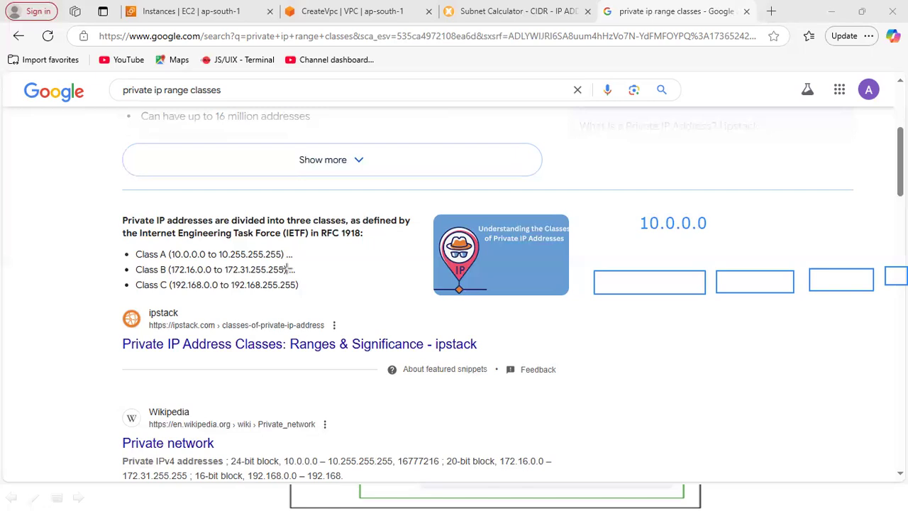
Return to the Create VPC page and write the on-screen text annotation 192.168.1.255 beside the IPv4 CIDR block settings.
{"action": "key", "text": "alt+Tab"}
{"action": "key", "text": "Tab"}
{"action": "key", "text": "Tab"}
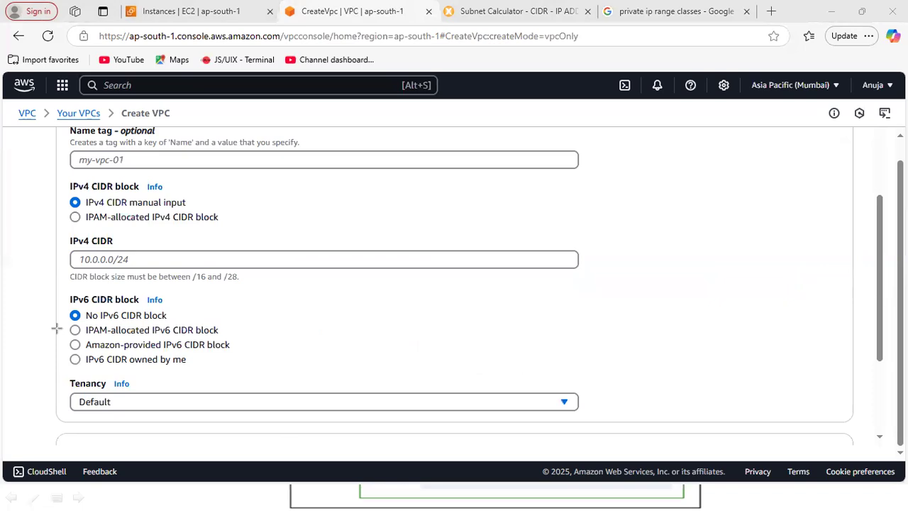
{"action": "left_click", "coordinate": [555, 185]}
{"action": "type", "text": "192."}
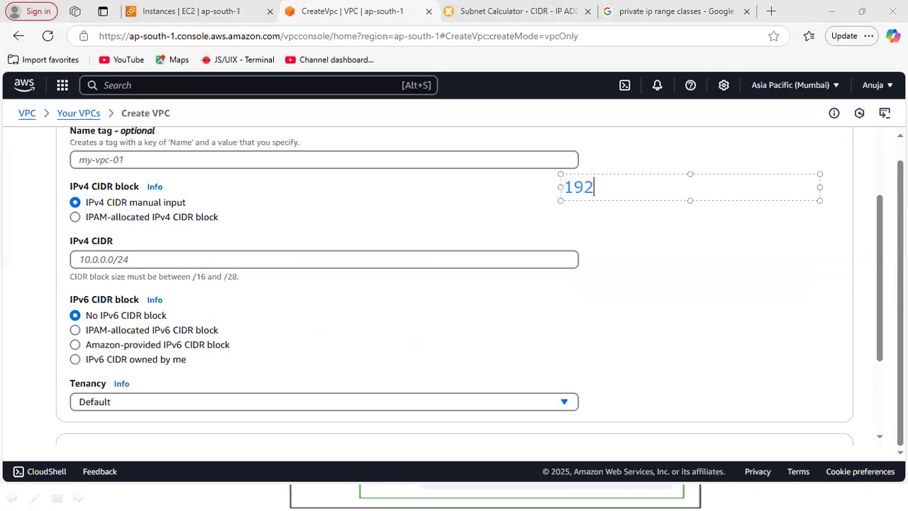
{"action": "type", "text": "168.1.255"}
{"action": "key", "text": "Return"}
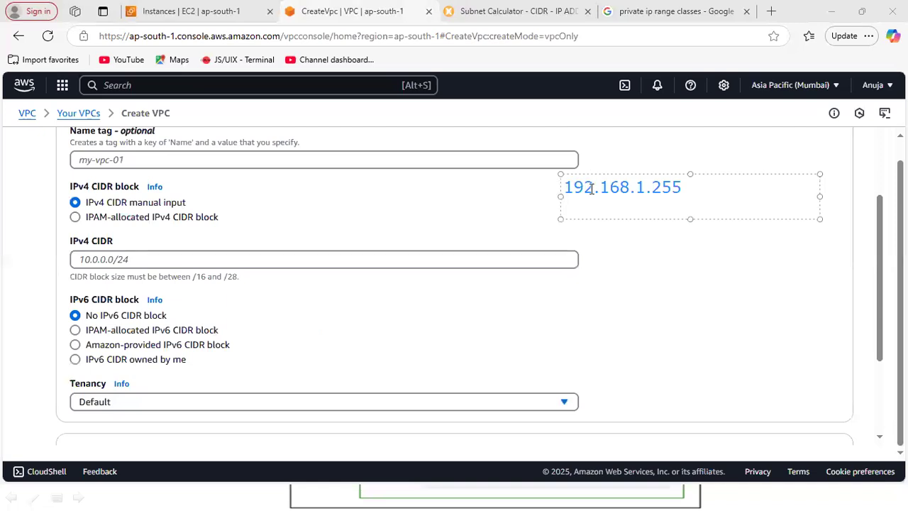
Add the binary line 00000000.0000000.00000000.0000000 beneath 192.168.1.255 in the on-screen text annotation.
{"action": "left_click_drag", "start_coordinate": [593, 187], "coordinate": [549, 186]}
{"action": "left_click", "coordinate": [699, 195]}
{"action": "key", "text": "Down"}
{"action": "key", "text": "Return"}
{"action": "type", "text": "0000"}
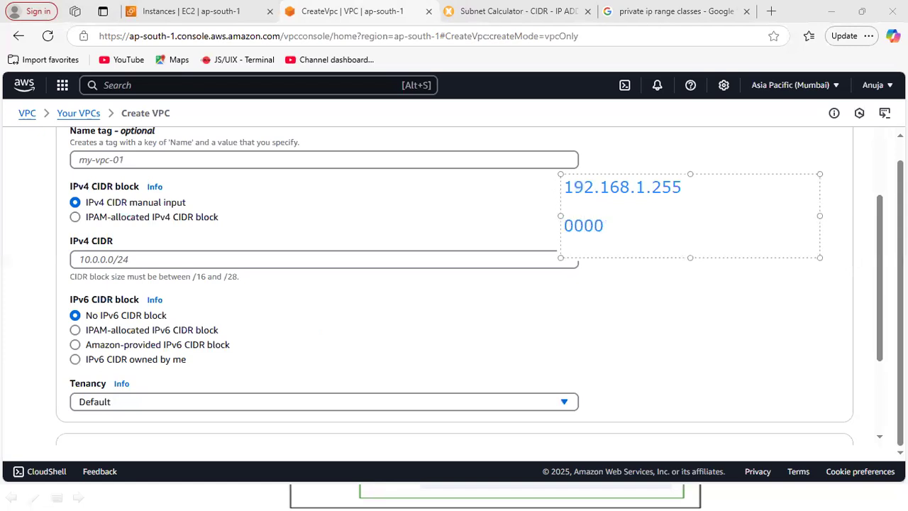
{"action": "type", "text": "."}
{"action": "key", "text": "BackSpace"}
{"action": "type", "text": "00000.000"}
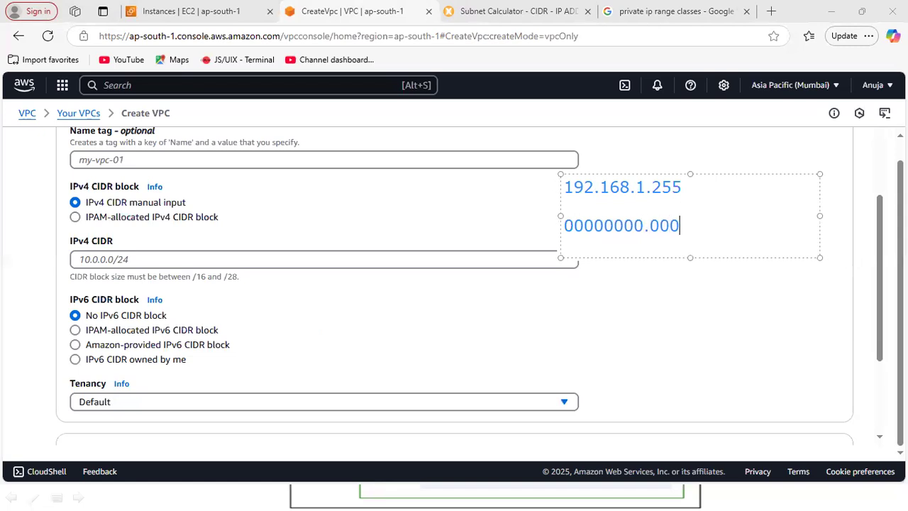
{"action": "type", "text": "0000.0000"}
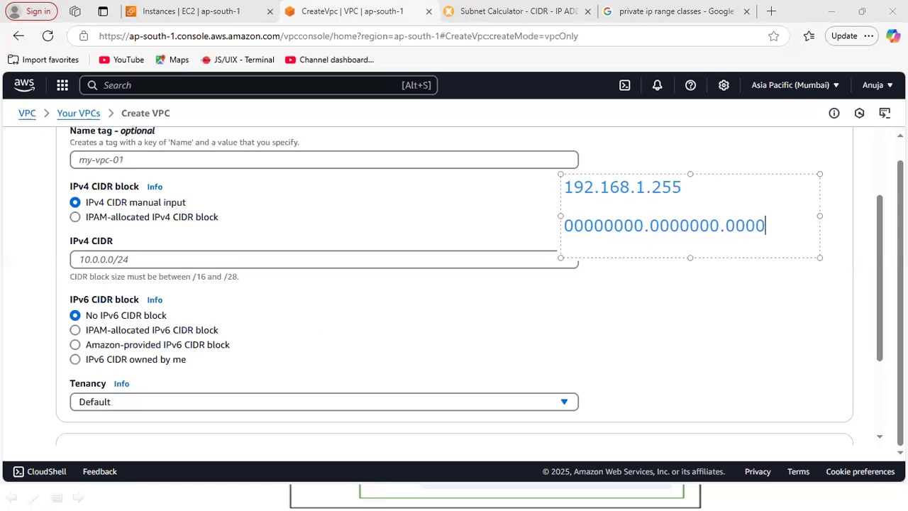
{"action": "type", "text": "0000.0000"}
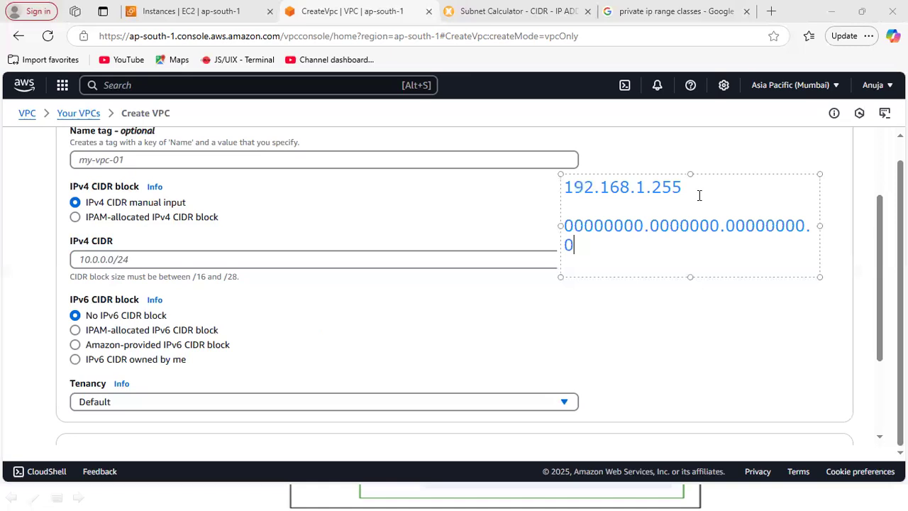
{"action": "type", "text": "000"}
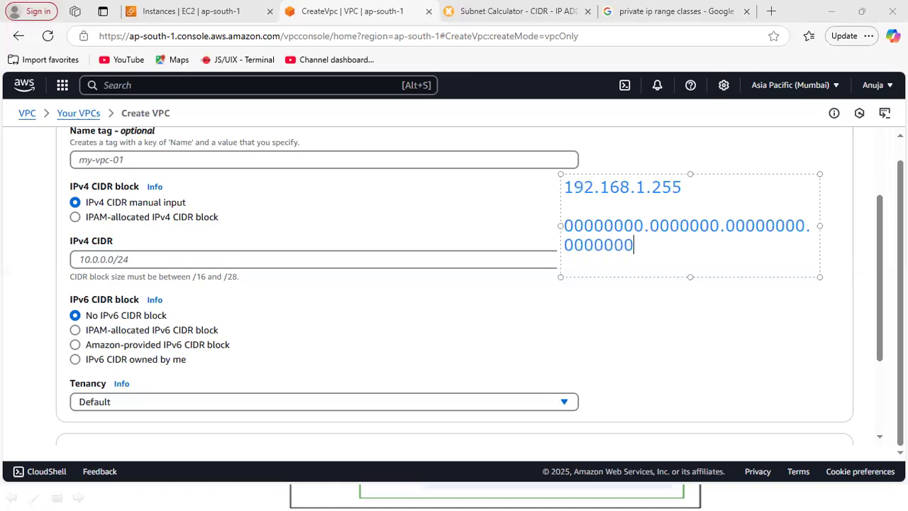
Widen the annotation box and add the lines 1111111.11111 and 32 beneath the row of zeros.
{"action": "mouse_move", "coordinate": [547, 171]}
{"action": "left_mouse_down"}
{"action": "mouse_move", "coordinate": [512, 161]}
{"action": "mouse_move", "coordinate": [435, 173]}
{"action": "left_mouse_up"}
{"action": "key", "text": "Return"}
{"action": "type", "text": "1111111.11111"}
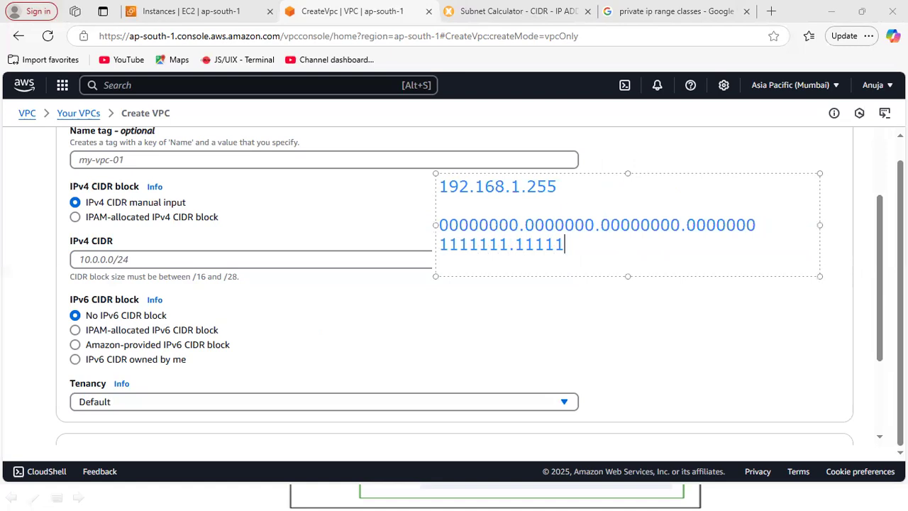
{"action": "key", "text": "Return"}
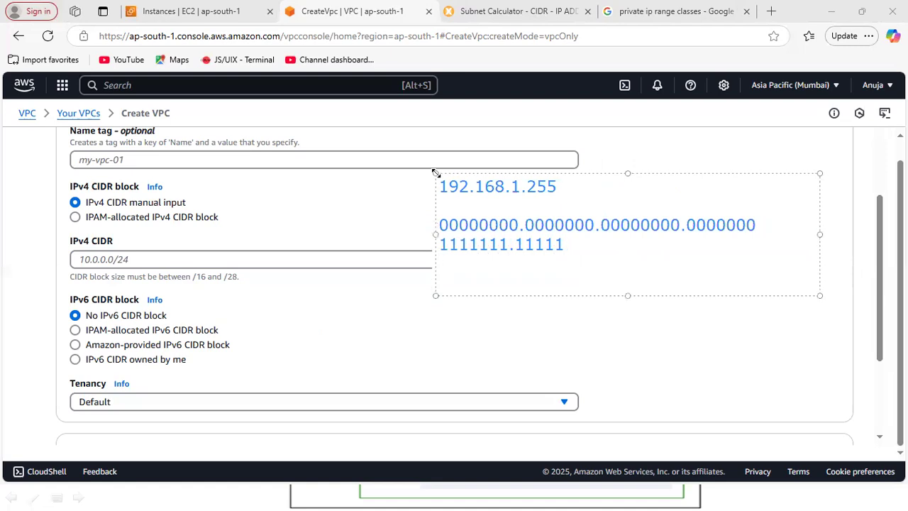
{"action": "type", "text": "32"}
{"action": "key", "text": "Return"}
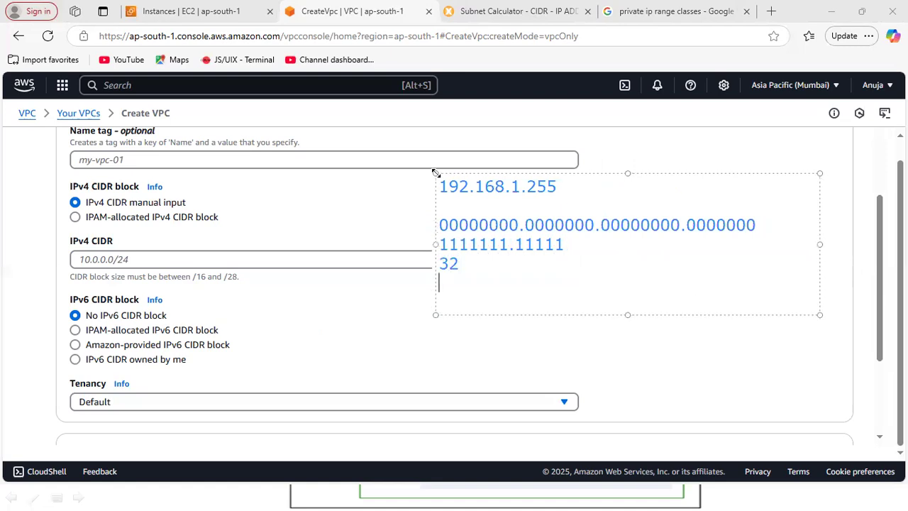
Clear all the text from the on-screen annotation box.
{"action": "type", "text": "2"}
{"action": "type", "text": "8"}
{"action": "key", "text": "BackSpace"}
{"action": "key", "text": "ctrl+a"}
{"action": "key", "text": "BackSpace"}
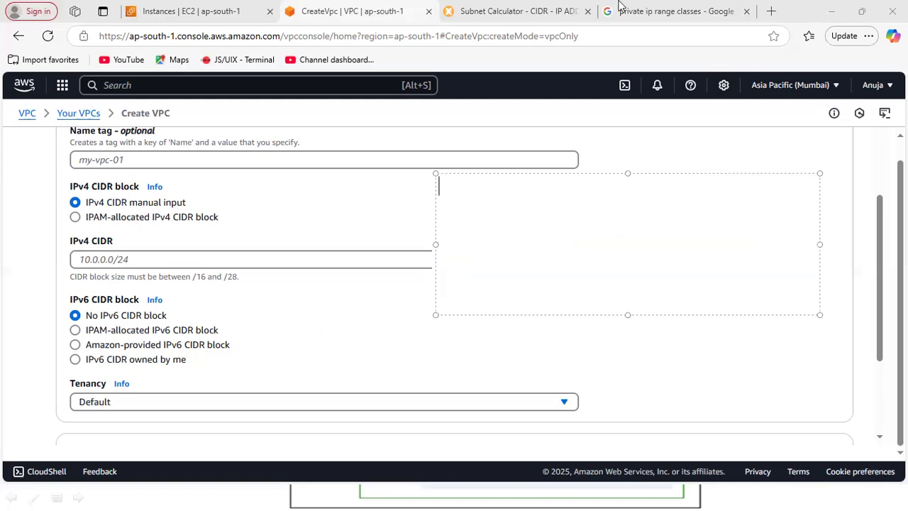
Search Google for "cidr range" in place of the private IP range classes query.
{"action": "left_click", "coordinate": [650, 12]}
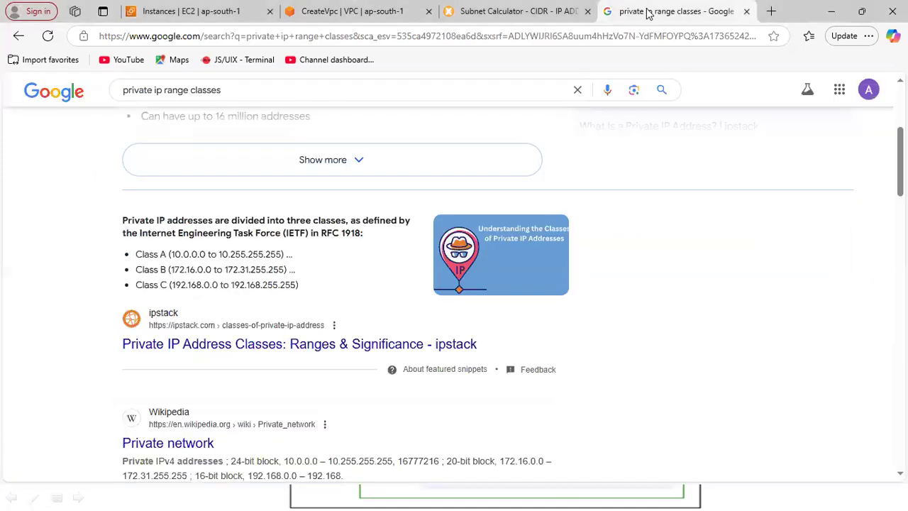
{"action": "triple_click", "coordinate": [325, 88]}
{"action": "type", "text": "c"}
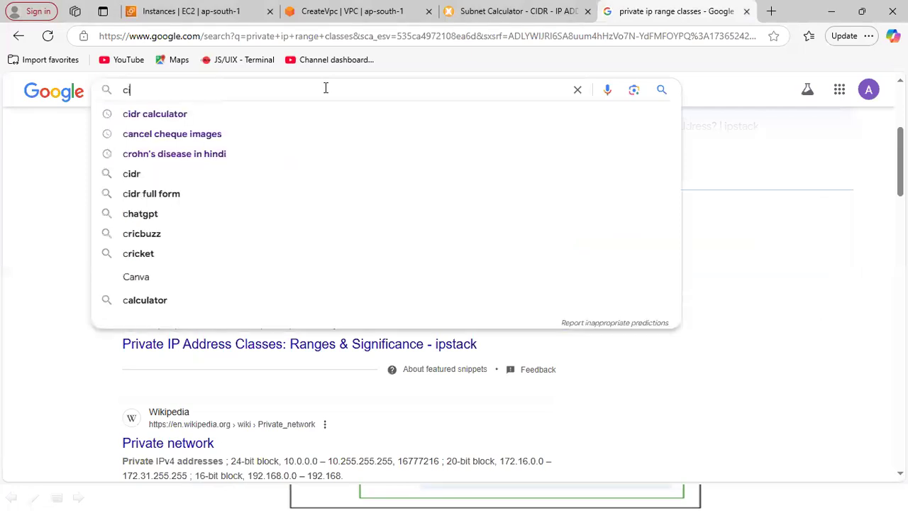
{"action": "type", "text": "ird ra"}
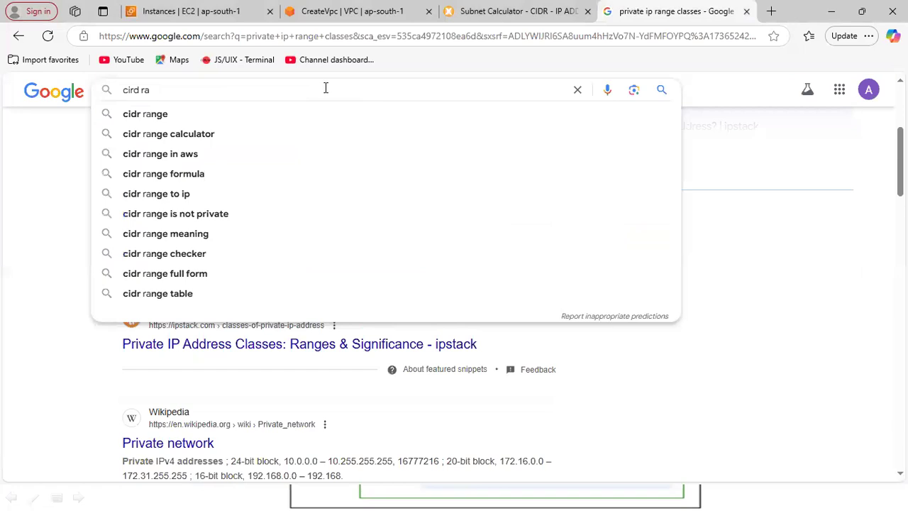
{"action": "key", "text": "Down"}
{"action": "key", "text": "Return"}
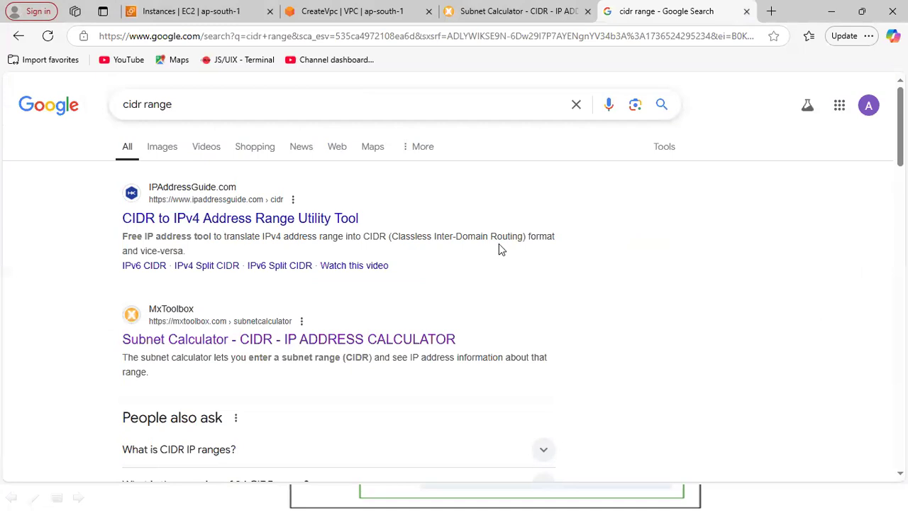
Expand "What is CIDR IP ranges?" in the search results and highlight its definition and the 192.0. 2.0/24 example.
{"action": "left_click", "coordinate": [280, 225]}
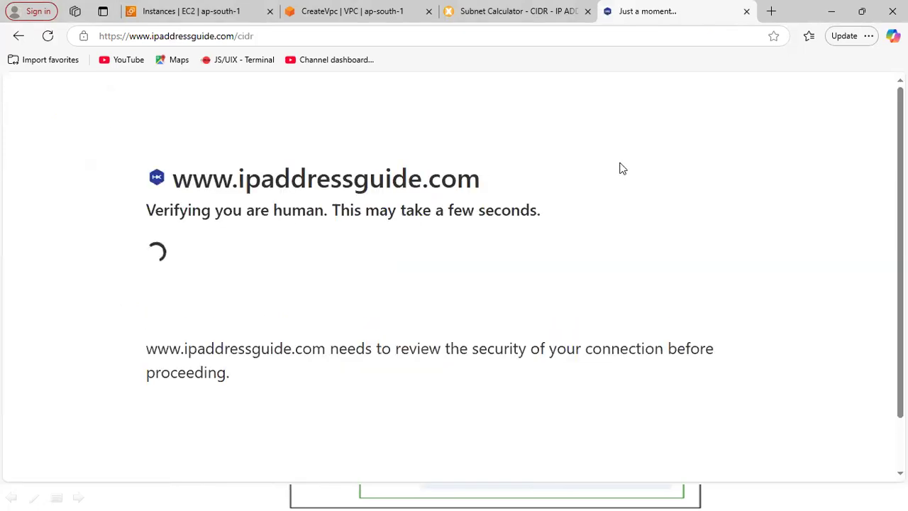
{"action": "left_click", "coordinate": [22, 41]}
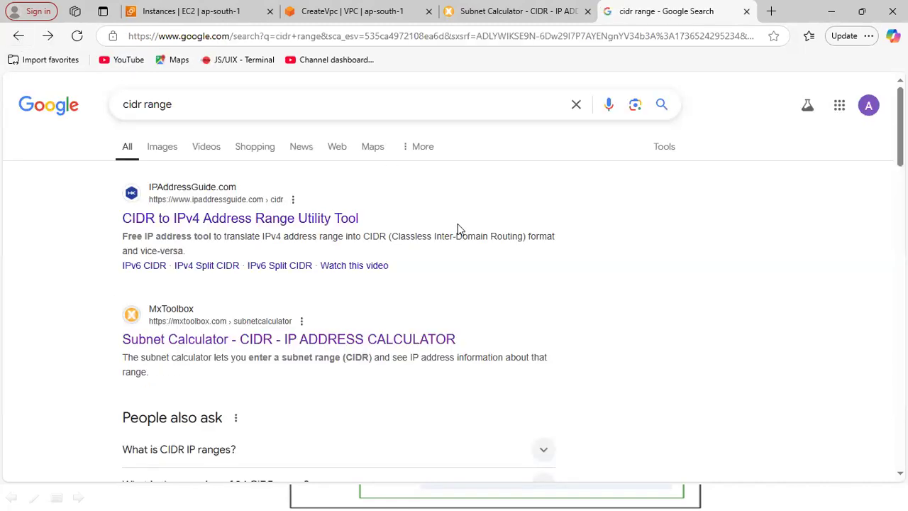
{"action": "scroll", "coordinate": [454, 277], "scroll_direction": "down", "scroll_amount": 4}
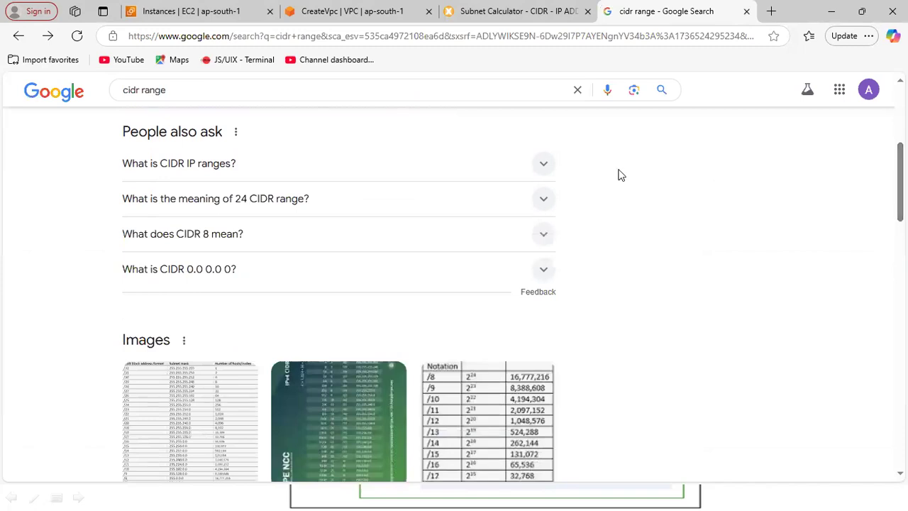
{"action": "left_click", "coordinate": [546, 164]}
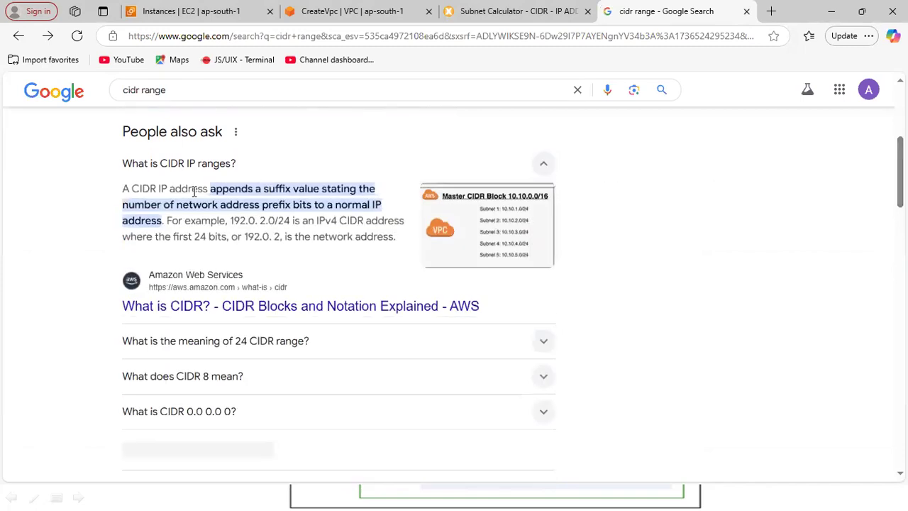
{"action": "left_click_drag", "start_coordinate": [121, 188], "coordinate": [373, 204]}
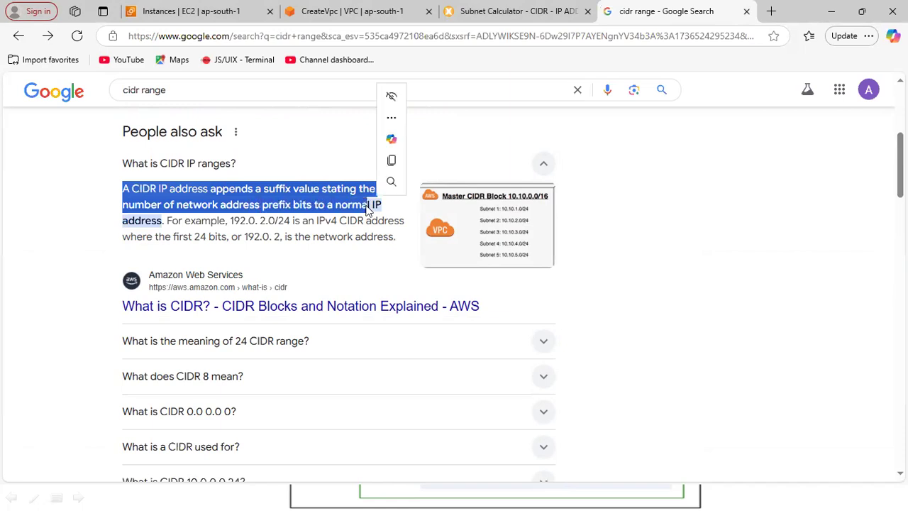
{"action": "left_click", "coordinate": [234, 222]}
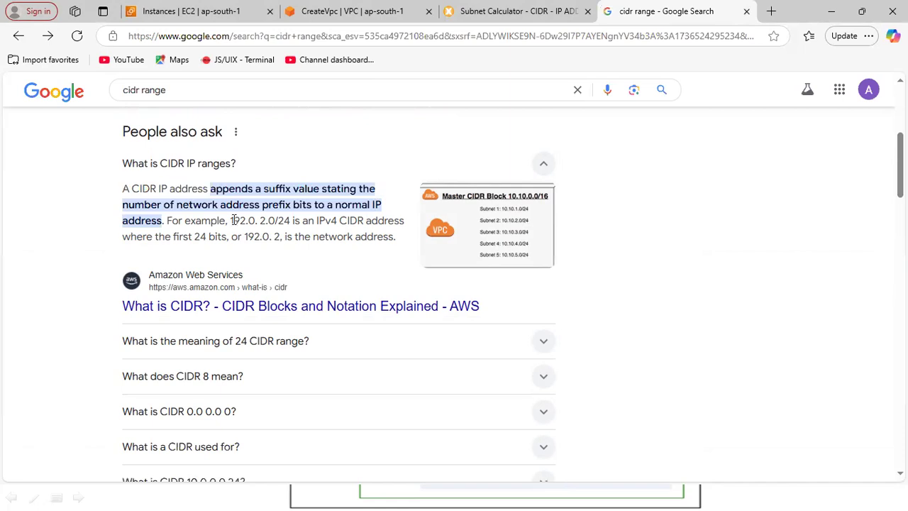
{"action": "left_click_drag", "start_coordinate": [233, 220], "coordinate": [286, 224]}
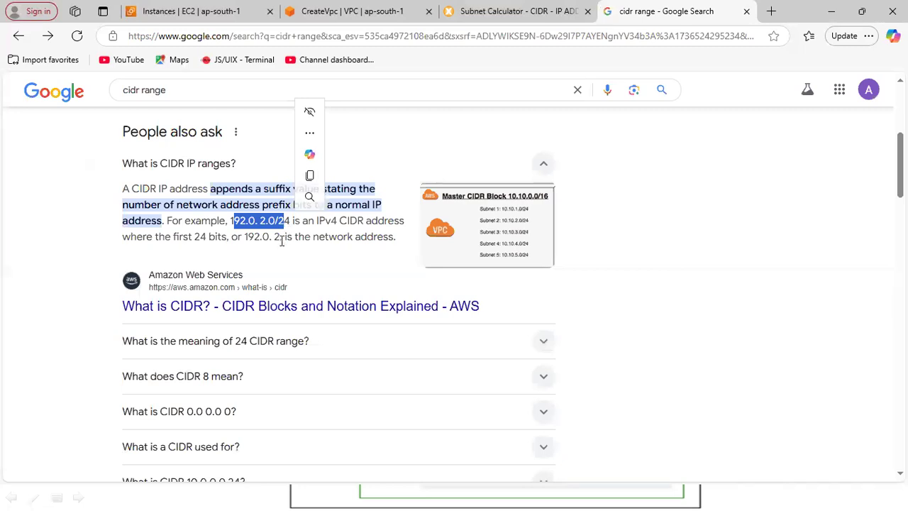
{"action": "left_click", "coordinate": [281, 240]}
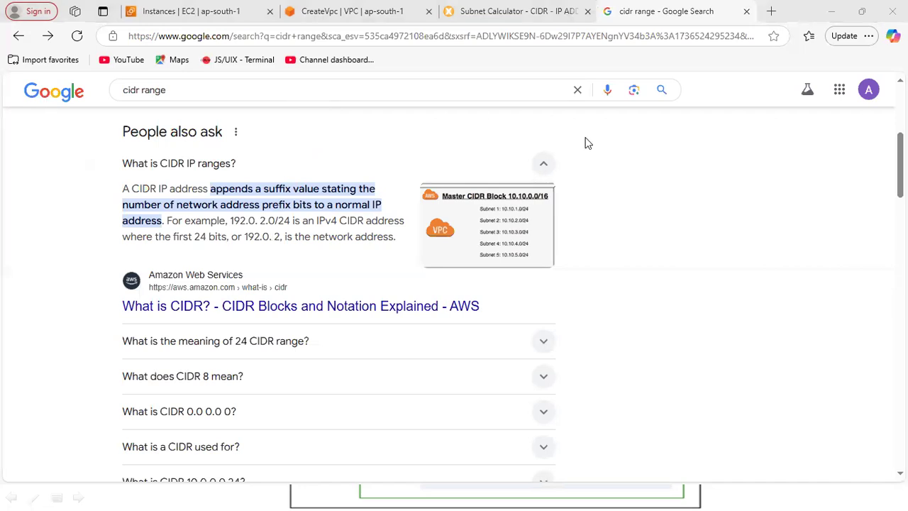
Annotate the screen beside the CIDR answer with the lines 32-24, 8 and 2^8, and highlight 2^8.
{"action": "left_click", "coordinate": [602, 162]}
{"action": "type", "text": "32-24"}
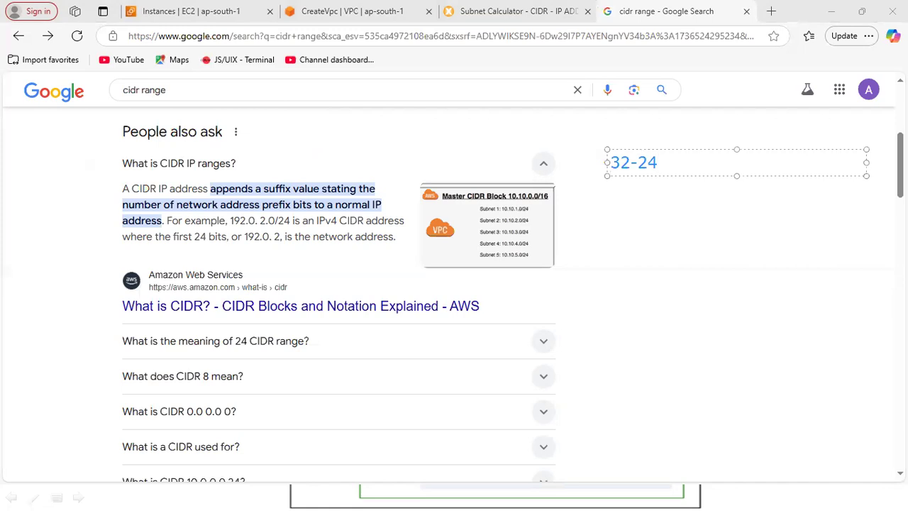
{"action": "key", "text": "Return"}
{"action": "type", "text": "8"}
{"action": "key", "text": "Return"}
{"action": "type", "text": "2"}
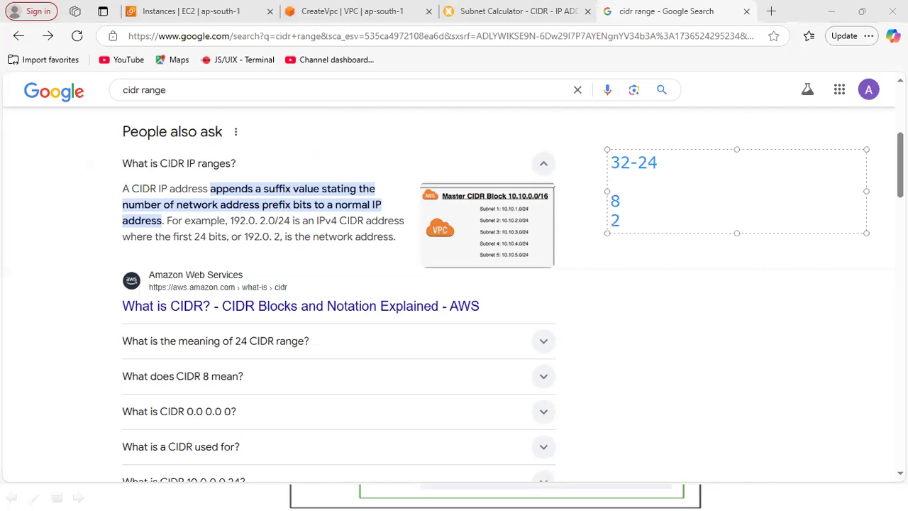
{"action": "type", "text": "^8"}
{"action": "double_click", "coordinate": [617, 221]}
{"action": "left_click", "coordinate": [659, 217]}
{"action": "left_click_drag", "start_coordinate": [659, 218], "coordinate": [607, 221]}
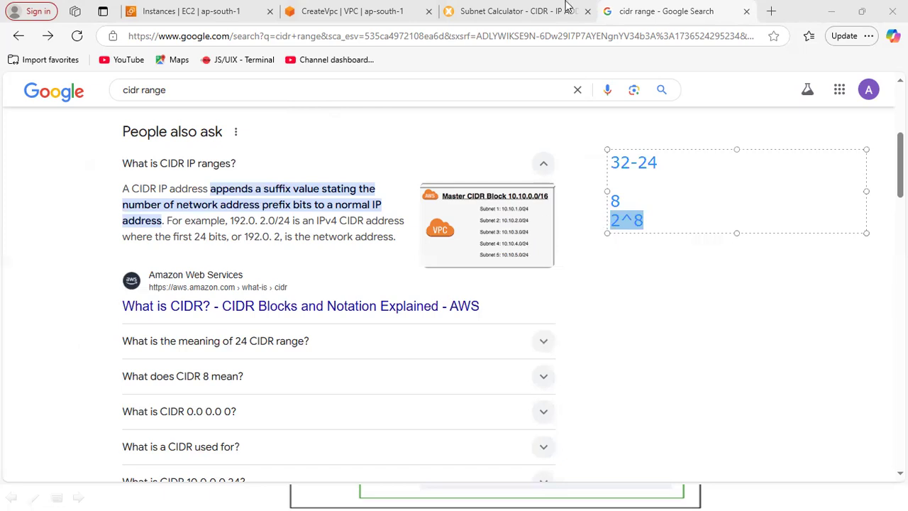
Copy the example range 192.0. 2.0/24 from the Google answer into the MxToolbox Subnet Calculator's address field.
{"action": "left_click", "coordinate": [521, 12]}
{"action": "left_click", "coordinate": [521, 12]}
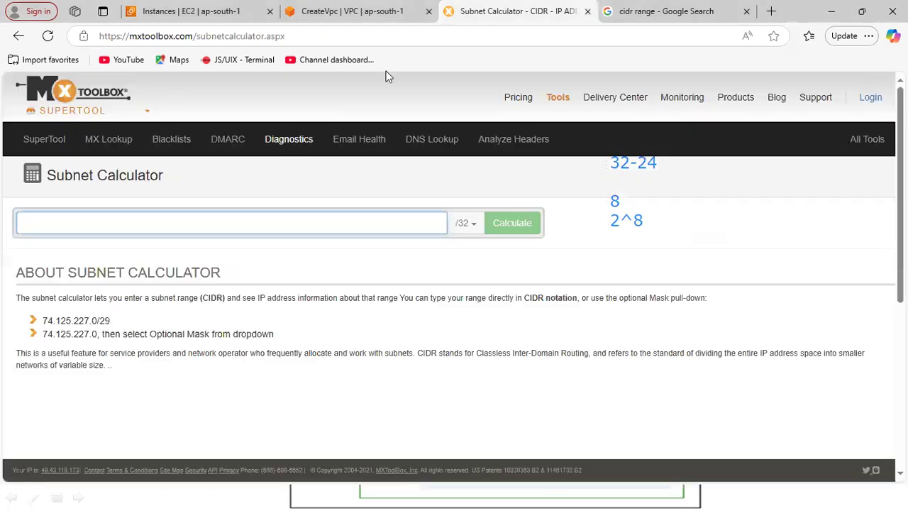
{"action": "left_click", "coordinate": [636, 12]}
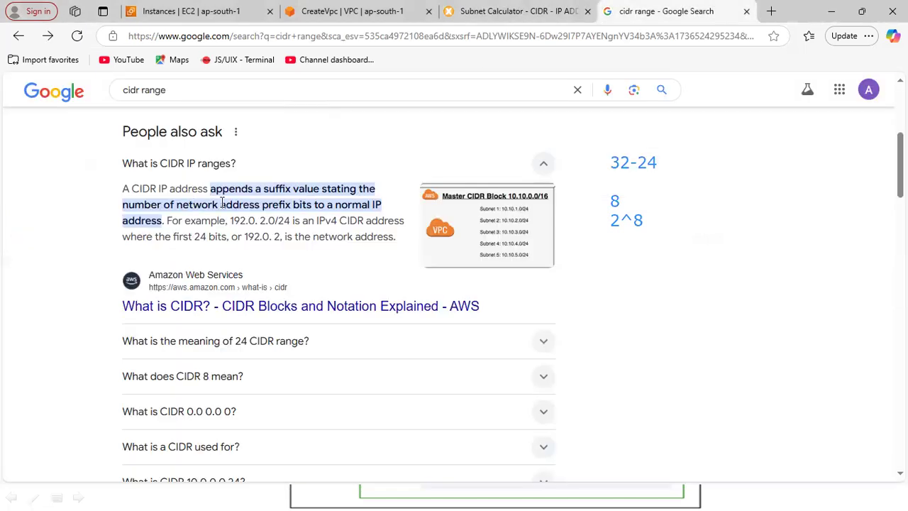
{"action": "left_click_drag", "start_coordinate": [229, 223], "coordinate": [276, 223]}
{"action": "key", "text": "ctrl+c"}
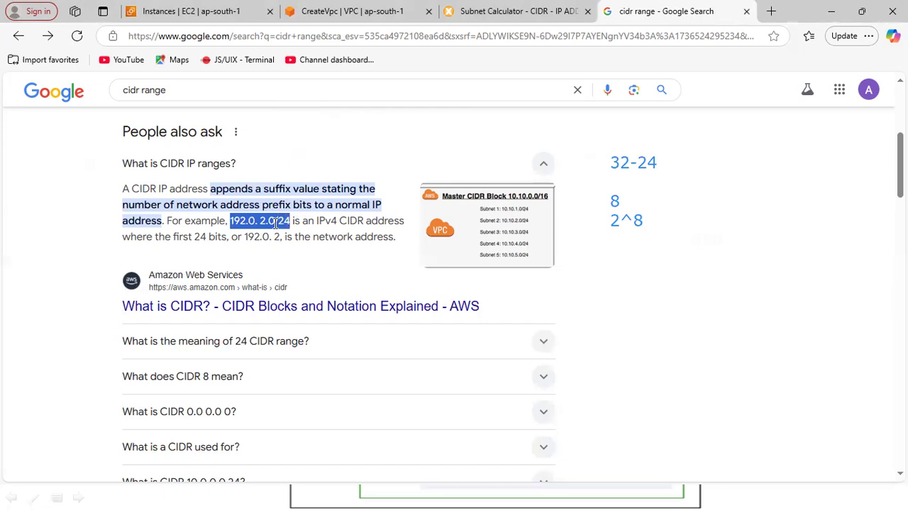
{"action": "left_click", "coordinate": [525, 12]}
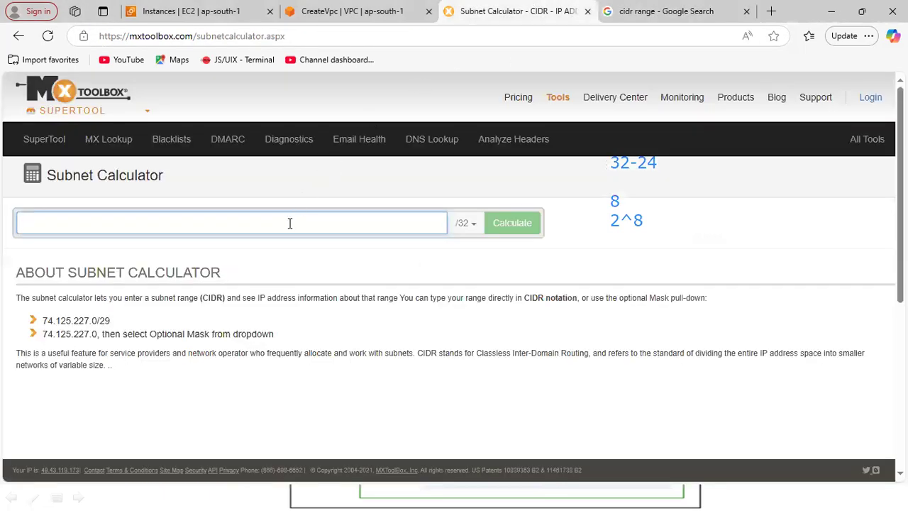
{"action": "key", "text": "ctrl+v"}
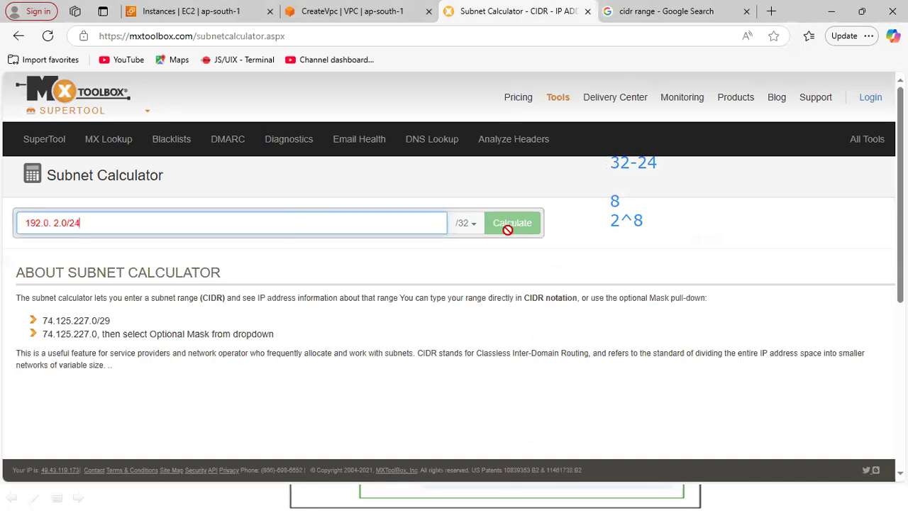
Try to choose the mask separately by shortening the subnet calculator entry to 192.0. 2.0, and reload the page.
{"action": "left_click", "coordinate": [462, 227]}
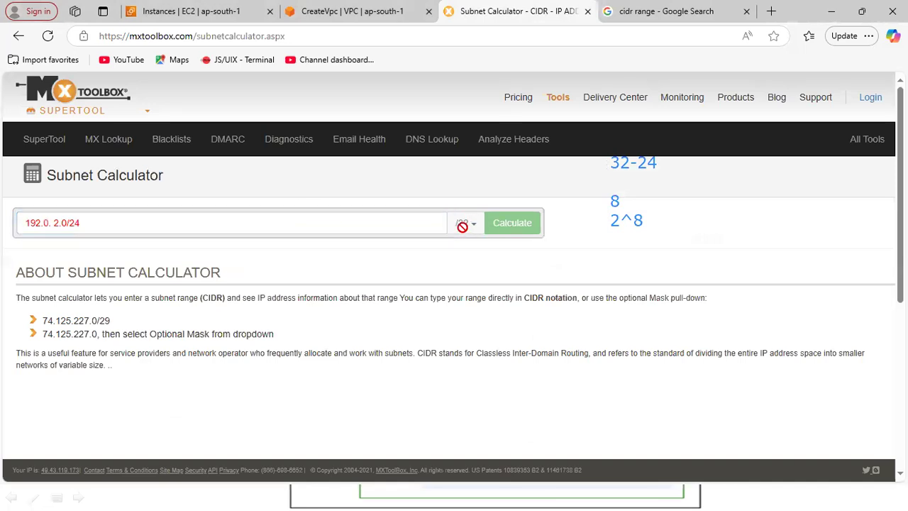
{"action": "left_click", "coordinate": [395, 223]}
{"action": "key", "text": "BackSpace"}
{"action": "key", "text": "BackSpace"}
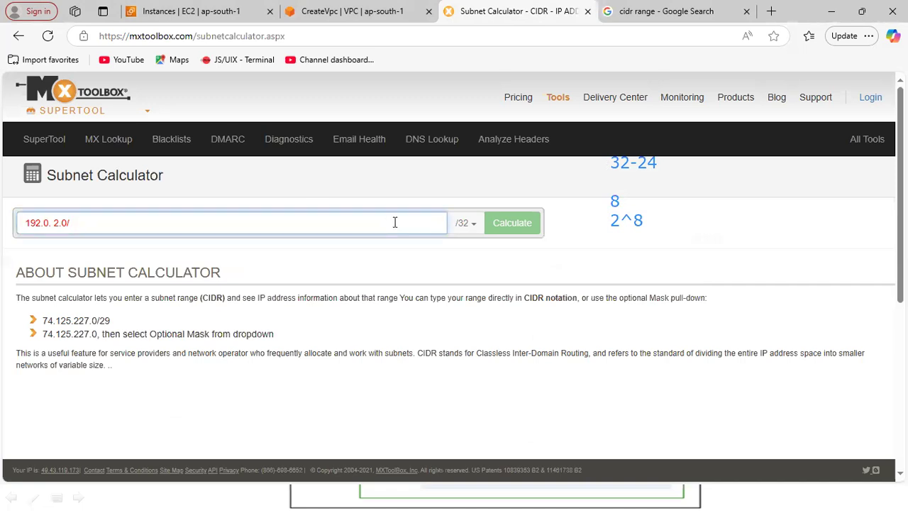
{"action": "left_click", "coordinate": [472, 227]}
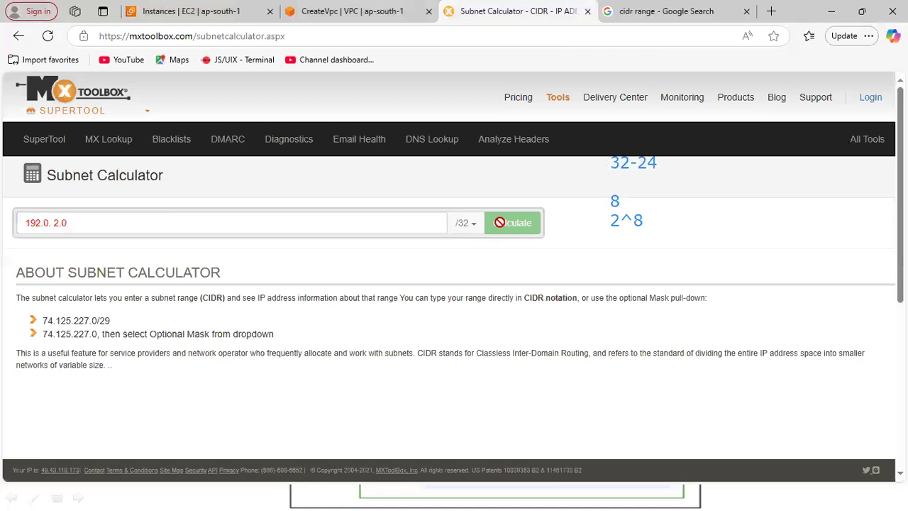
{"action": "left_click", "coordinate": [48, 37]}
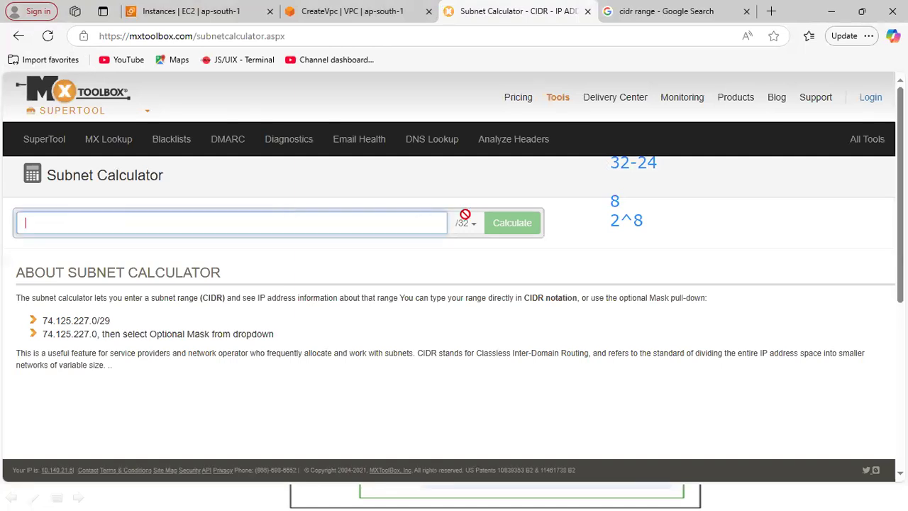
Return to the "cidr calculator" search results and open the American Registry for Internet Numbers' CIDR Calculator.
{"action": "left_click", "coordinate": [19, 36]}
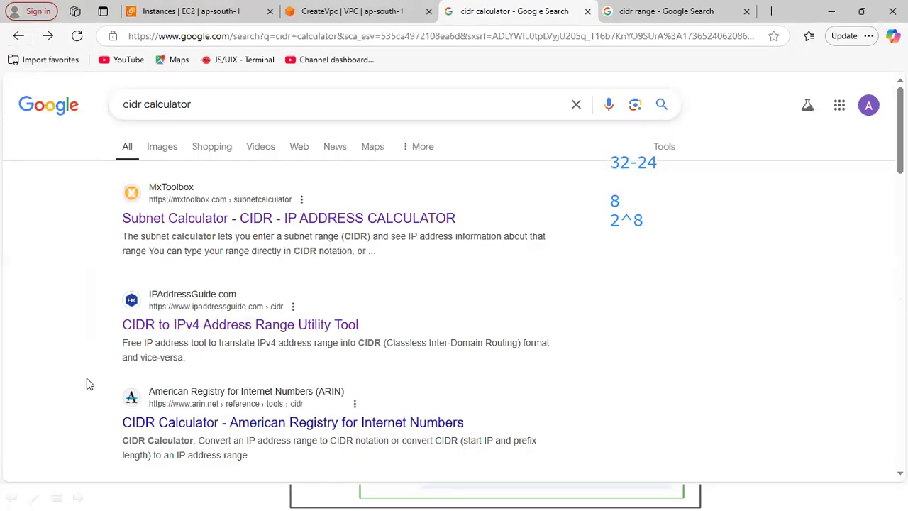
{"action": "left_click", "coordinate": [136, 424]}
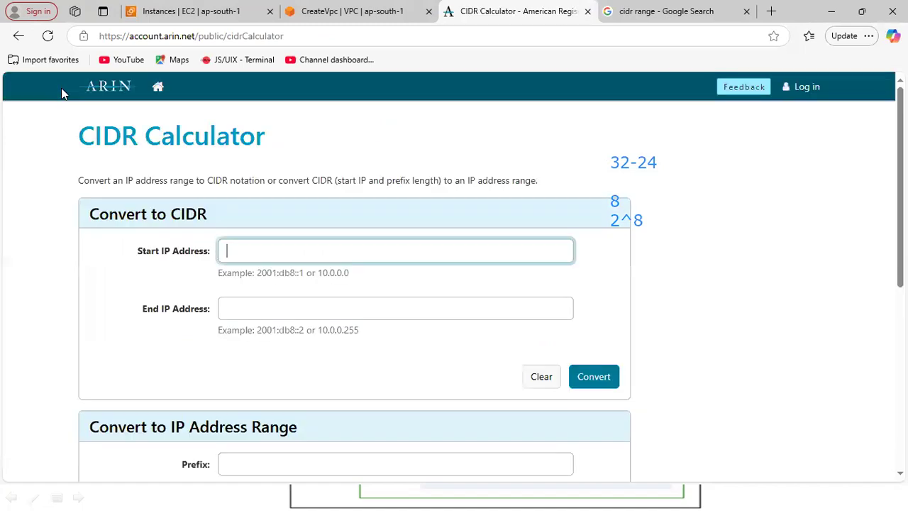
Try to convert the start IP address 192.0. 2.0 to CIDR notation in ARIN's calculator without an end address.
{"action": "left_click", "coordinate": [263, 255]}
{"action": "key", "text": "ctrl+v"}
{"action": "key", "text": "BackSpace"}
{"action": "key", "text": "BackSpace"}
{"action": "scroll", "coordinate": [454, 283], "scroll_direction": "down", "scroll_amount": 1}
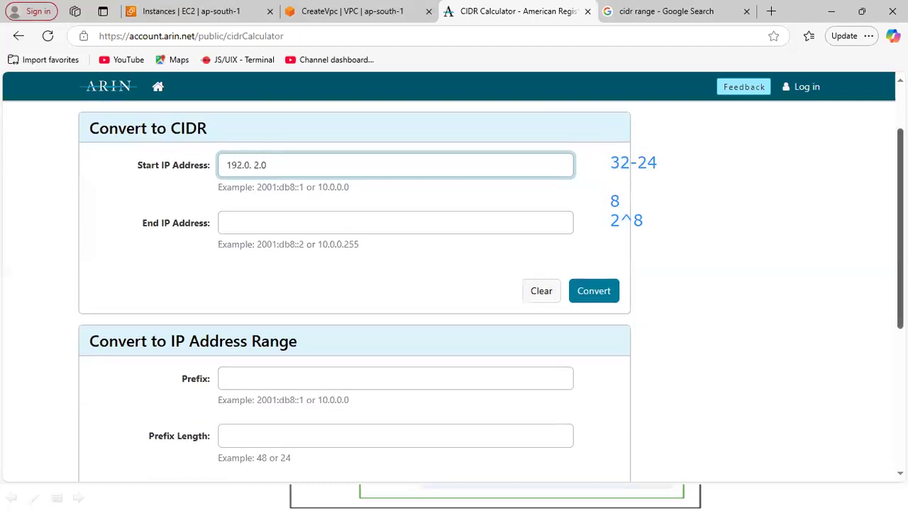
{"action": "left_click", "coordinate": [598, 297]}
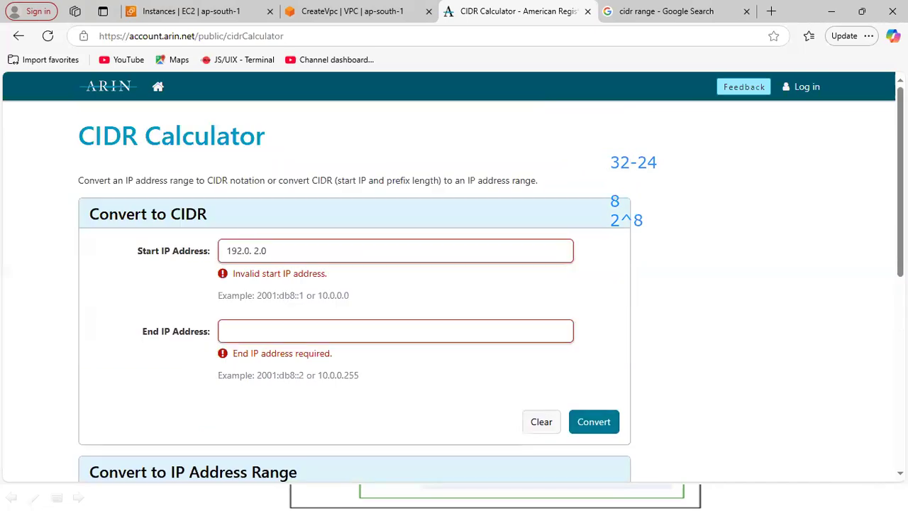
{"action": "scroll", "coordinate": [454, 284], "scroll_direction": "down", "scroll_amount": 3}
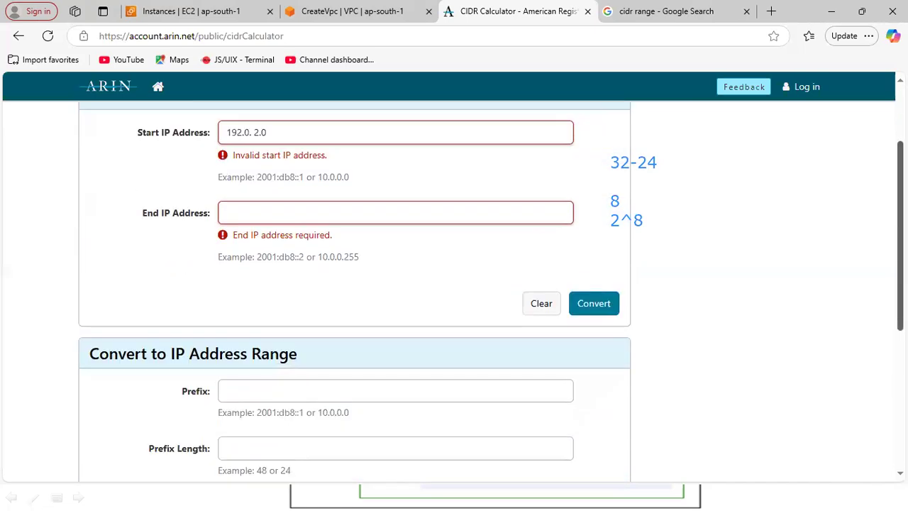
{"action": "scroll", "coordinate": [454, 283], "scroll_direction": "down", "scroll_amount": 3}
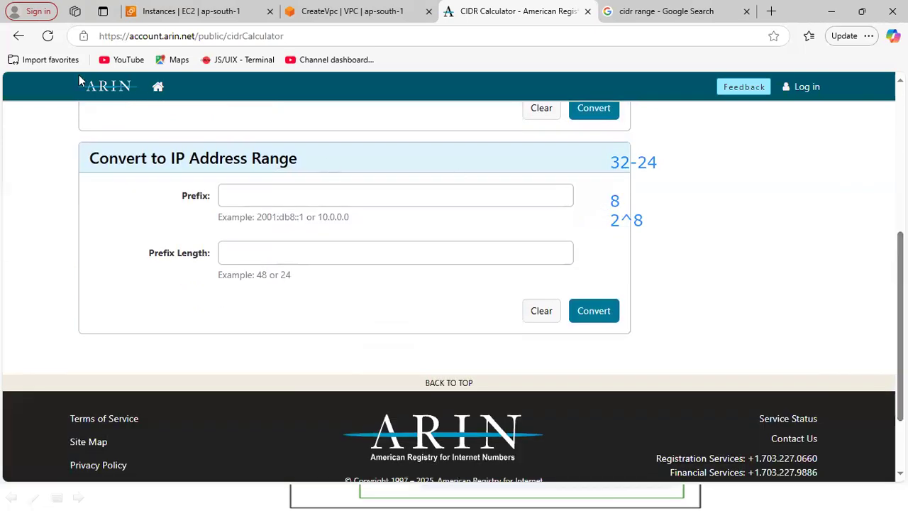
Return to the Google results and search for "cidr range calculator".
{"action": "left_click", "coordinate": [20, 37]}
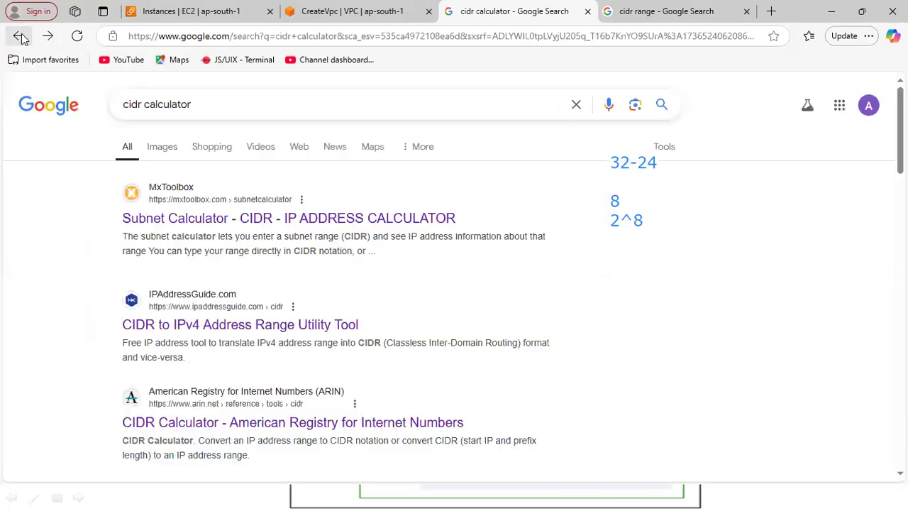
{"action": "left_click_drag", "start_coordinate": [900, 149], "coordinate": [899, 245]}
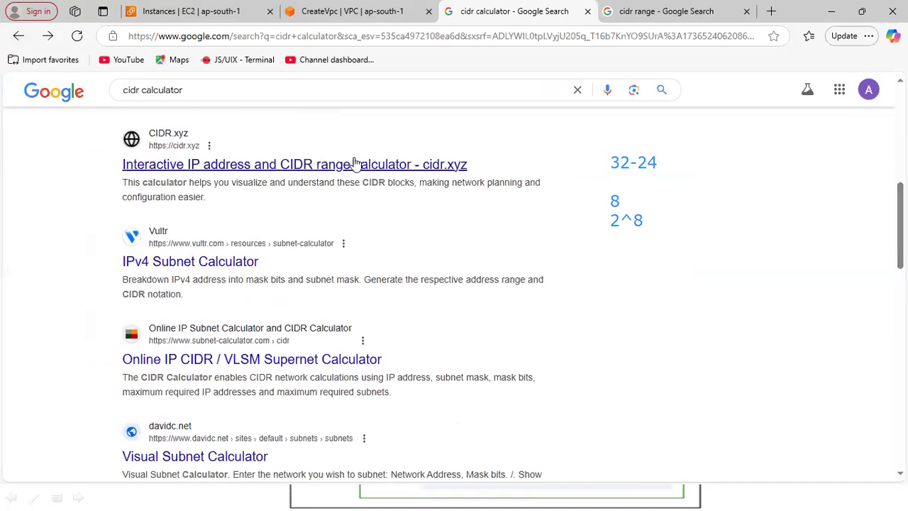
{"action": "left_click", "coordinate": [224, 85]}
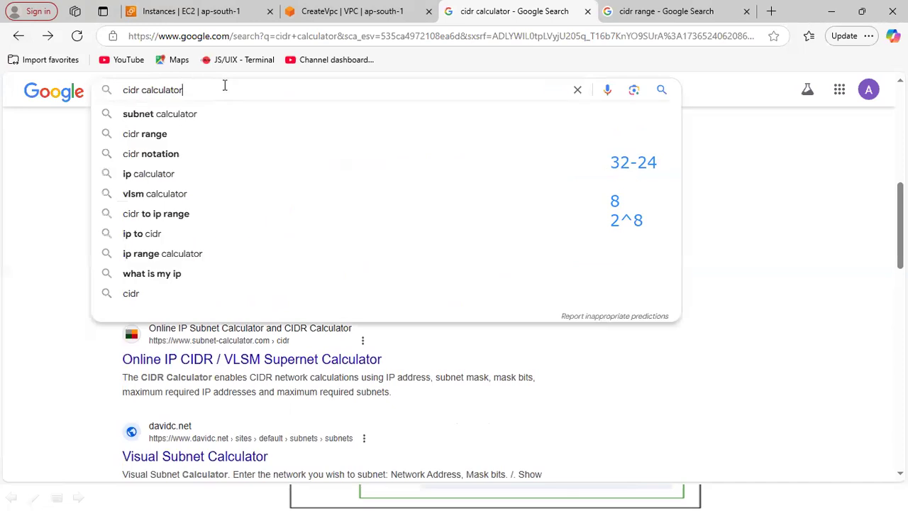
{"action": "key", "text": "BackSpace"}
{"action": "key", "text": "BackSpace"}
{"action": "key", "text": "BackSpace"}
{"action": "key", "text": "BackSpace"}
{"action": "key", "text": "BackSpace"}
{"action": "key", "text": "BackSpace"}
{"action": "key", "text": "BackSpace"}
{"action": "key", "text": "BackSpace"}
{"action": "key", "text": "BackSpace"}
{"action": "key", "text": "BackSpace"}
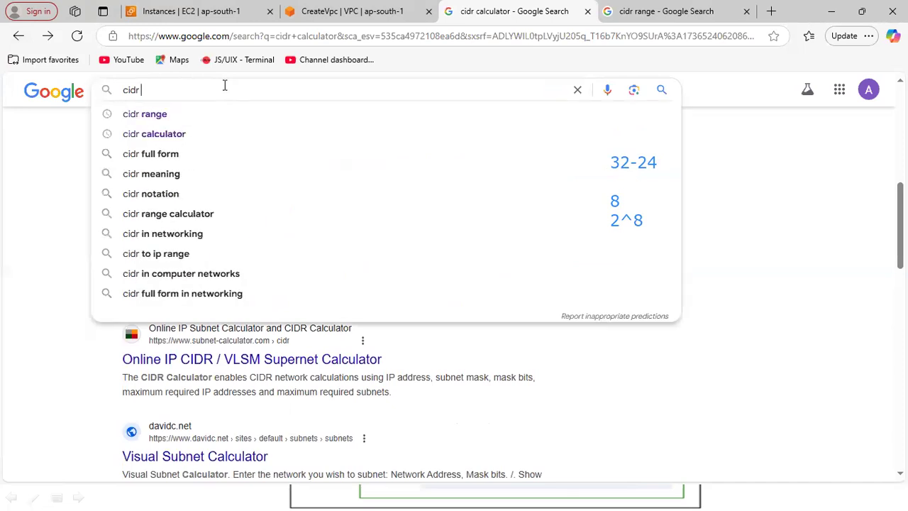
{"action": "key", "text": "Down"}
{"action": "type", "text": "calculator"}
{"action": "key", "text": "Return"}
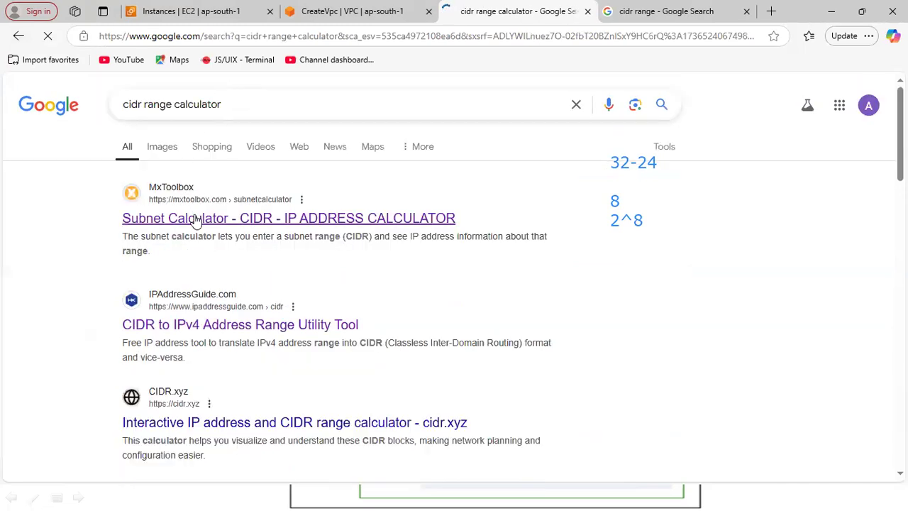
Open the MxToolbox Subnet Calculator and highlight the address in its 74.125.227.0/29 example.
{"action": "left_click", "coordinate": [196, 221]}
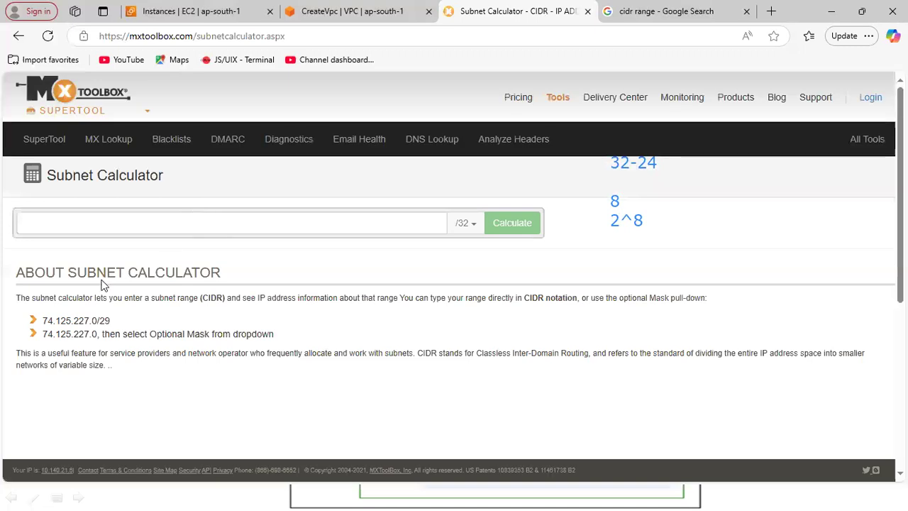
{"action": "left_click_drag", "start_coordinate": [46, 320], "coordinate": [100, 324]}
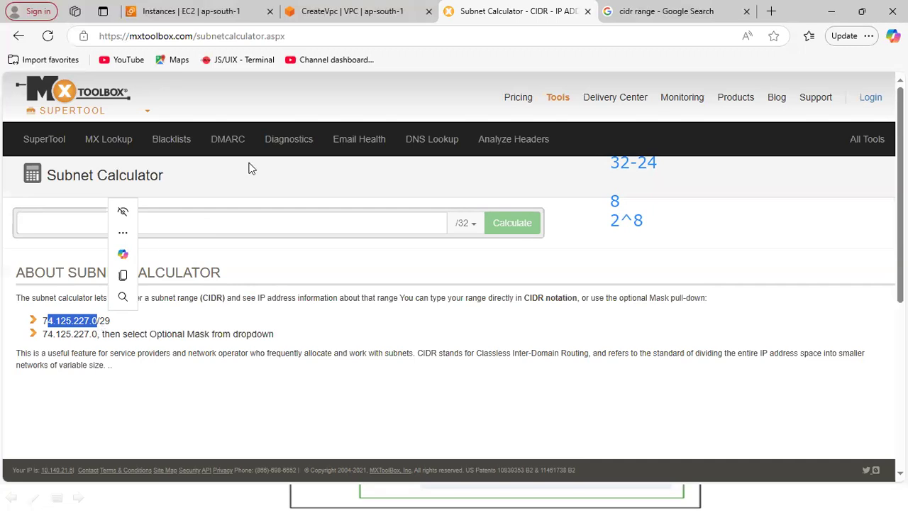
Return to the Create VPC form and annotate 192.168.0.0/16 beside the IPv4 CIDR settings, followed by an empty line.
{"action": "left_click", "coordinate": [329, 14]}
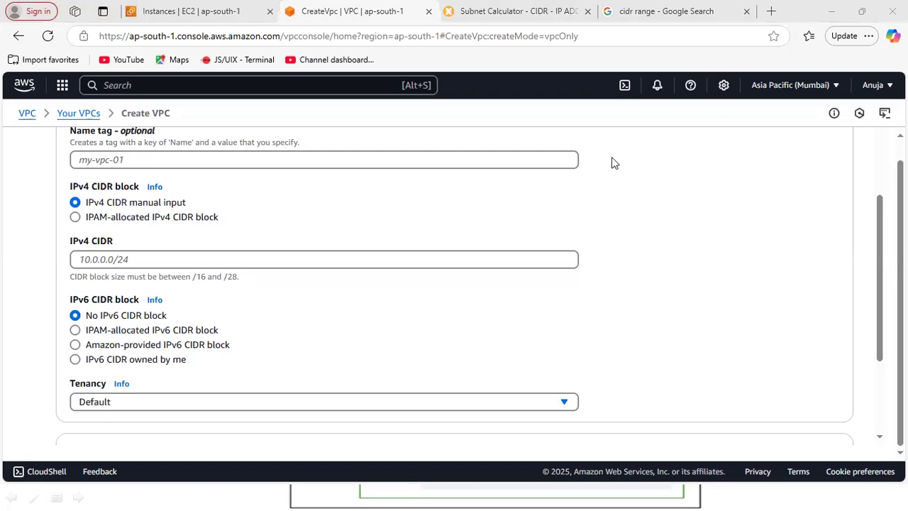
{"action": "left_click", "coordinate": [579, 181]}
{"action": "type", "text": "192.168"}
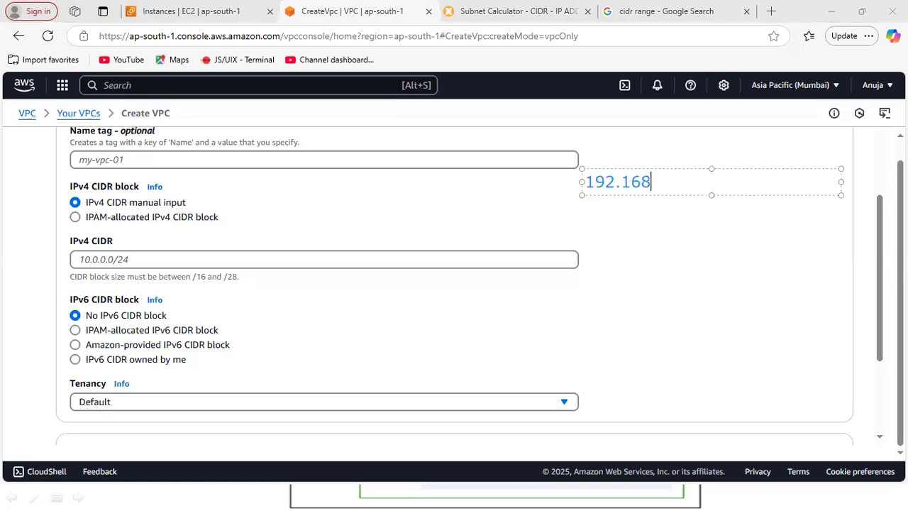
{"action": "type", "text": ".0.0/16"}
{"action": "key", "text": "Return"}
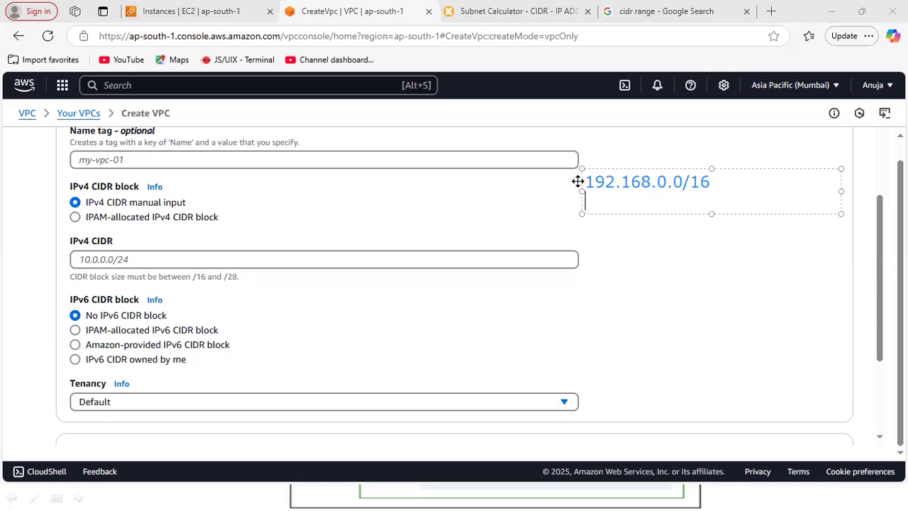
{"action": "key", "text": "Return"}
{"action": "type", "text": "32"}
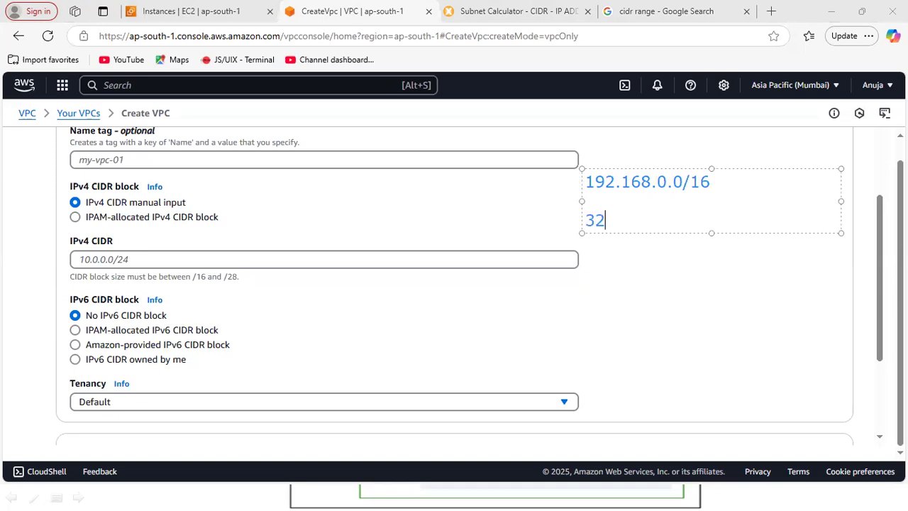
{"action": "type", "text": "-16=16"}
{"action": "key", "text": "shift+Up"}
{"action": "key", "text": "BackSpace"}
Add the first address of the range, 192.168.0.0, to the annotation below the CIDR block.
{"action": "type", "text": "192.168"}
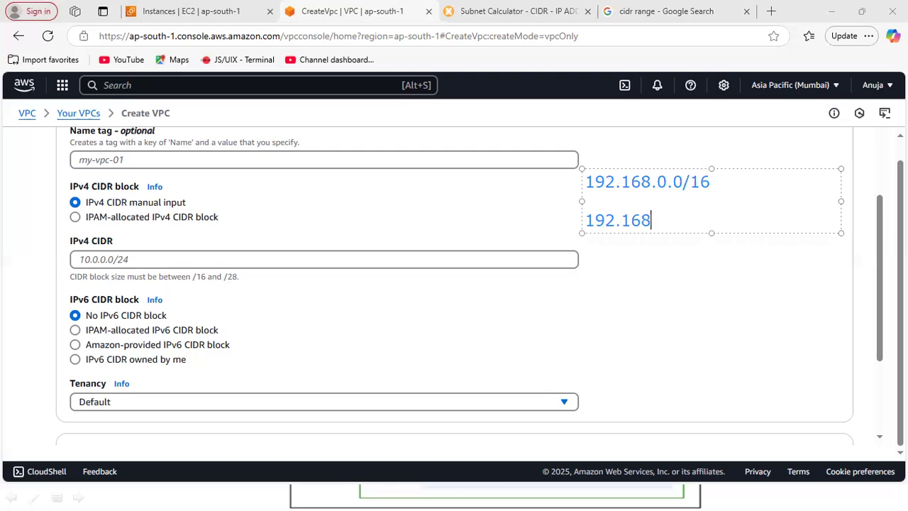
{"action": "type", "text": ".0.0"}
{"action": "key", "text": "Return"}
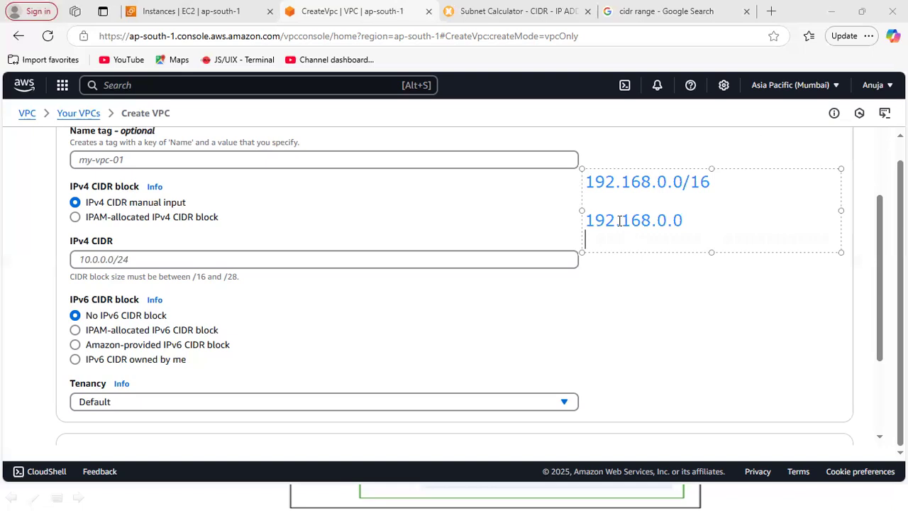
Highlight the network part 192.168 and the host part 0.0 of the annotated address 192.168.0.0.
{"action": "left_click_drag", "start_coordinate": [588, 220], "coordinate": [681, 220]}
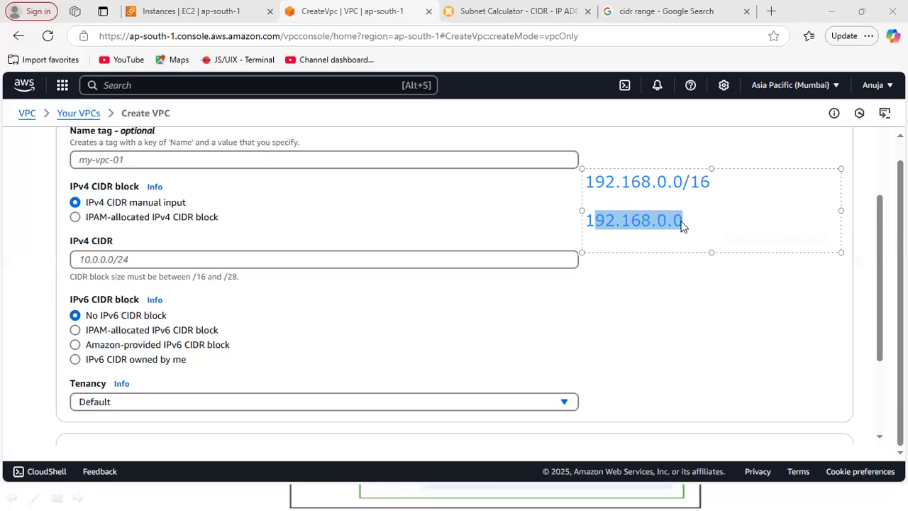
{"action": "left_click", "coordinate": [679, 223]}
{"action": "left_click_drag", "start_coordinate": [651, 220], "coordinate": [585, 220]}
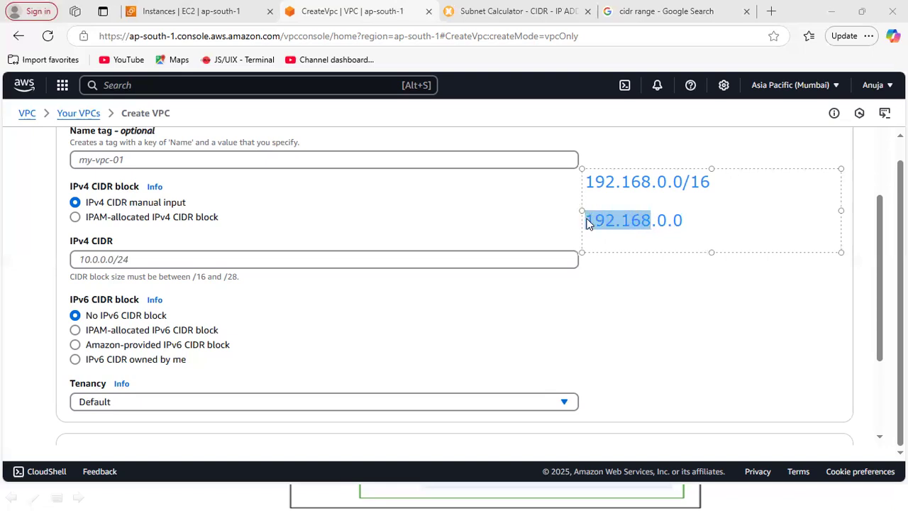
{"action": "left_click_drag", "start_coordinate": [658, 220], "coordinate": [680, 220]}
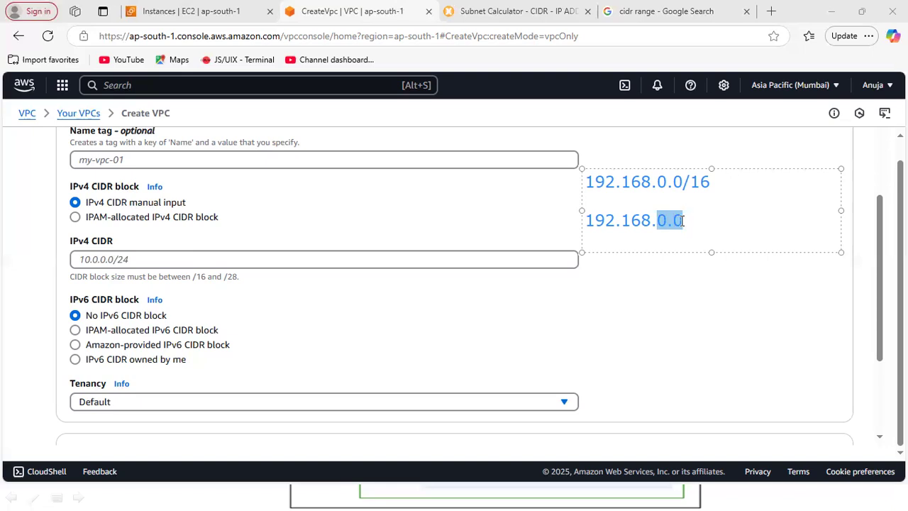
Add the last address, 192.168.255.255, below 192.168.0.0 and highlight the address range and its CIDR block.
{"action": "left_click", "coordinate": [695, 223]}
{"action": "key", "text": "Return"}
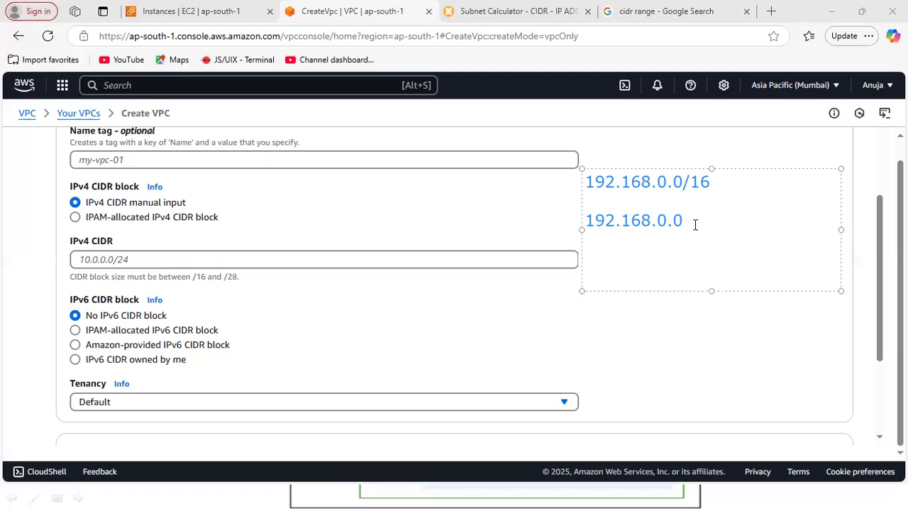
{"action": "type", "text": "192.168.255."}
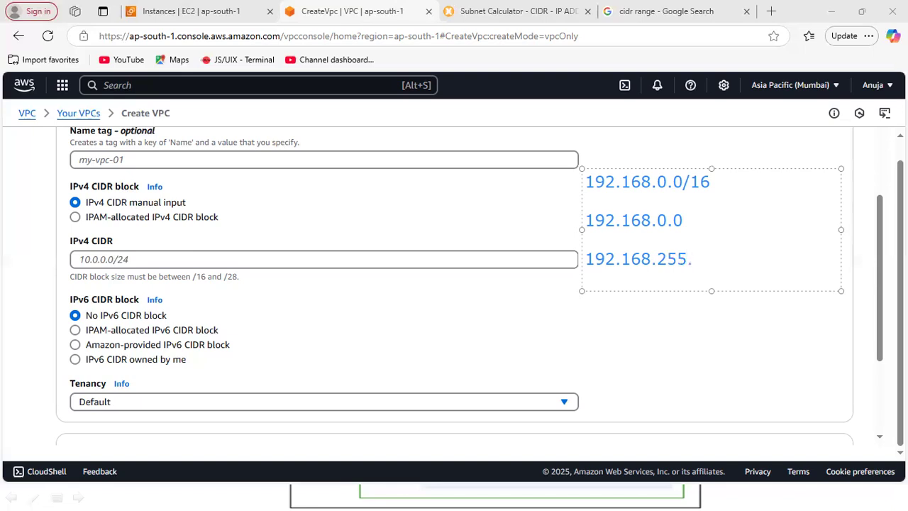
{"action": "type", "text": "255"}
{"action": "mouse_move", "coordinate": [585, 219]}
{"action": "left_mouse_down"}
{"action": "mouse_move", "coordinate": [644, 235]}
{"action": "mouse_move", "coordinate": [713, 273]}
{"action": "mouse_move", "coordinate": [719, 260]}
{"action": "left_mouse_up"}
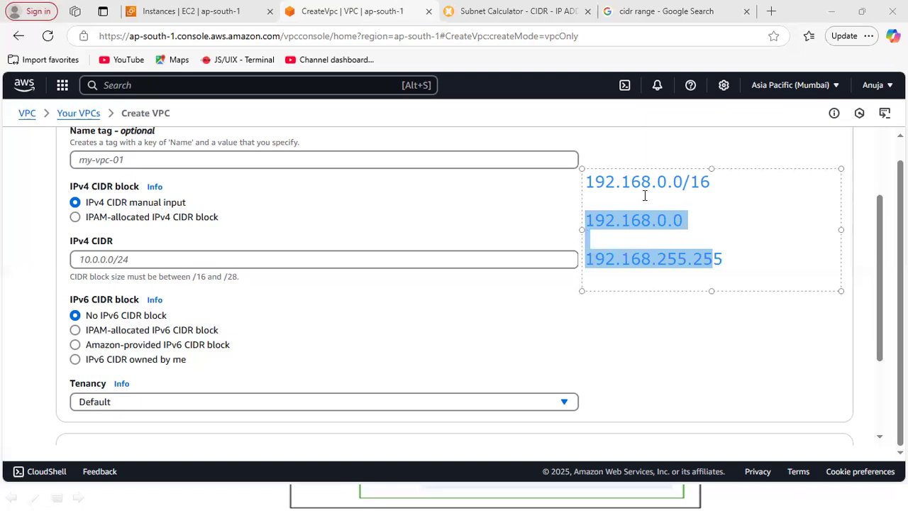
{"action": "left_click_drag", "start_coordinate": [721, 184], "coordinate": [578, 177]}
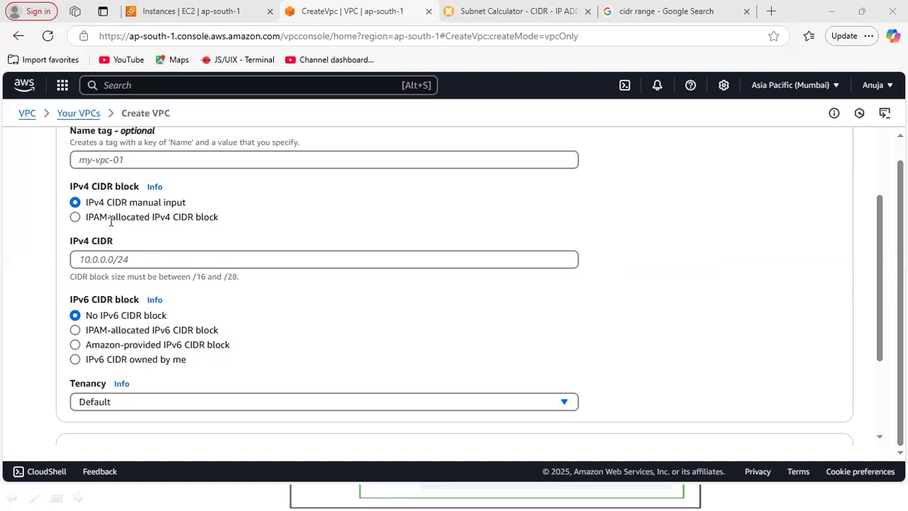
Set the VPC's name tag to my-vpc and its IPv4 CIDR to 192.168.0.0/16.
{"action": "left_click", "coordinate": [229, 161]}
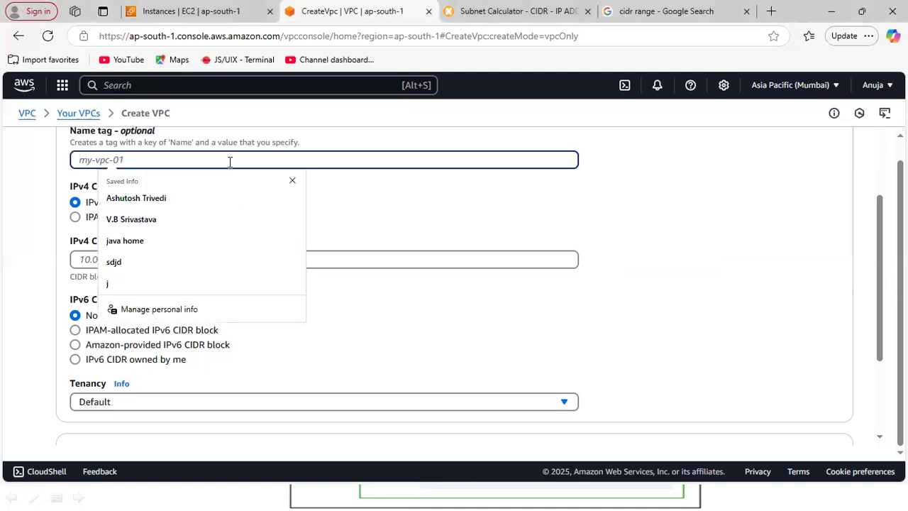
{"action": "type", "text": "my-vpc"}
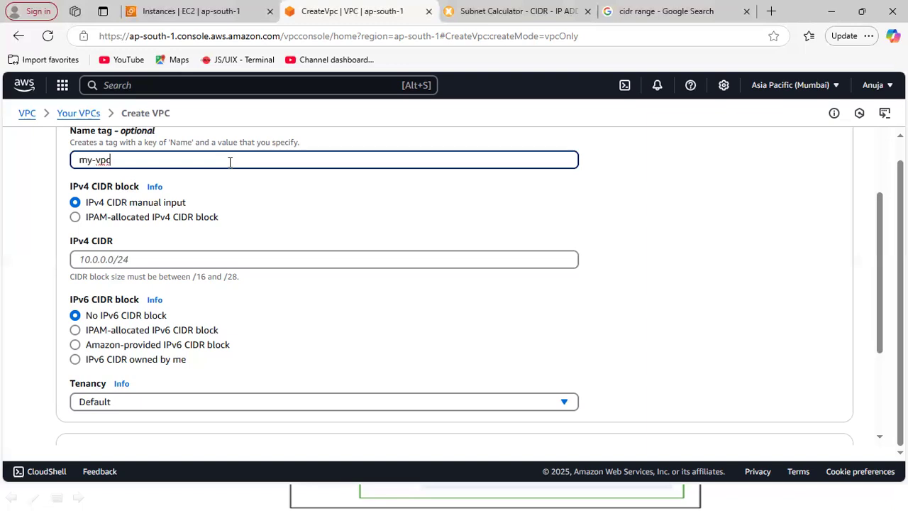
{"action": "left_click", "coordinate": [109, 257]}
{"action": "type", "text": "192"}
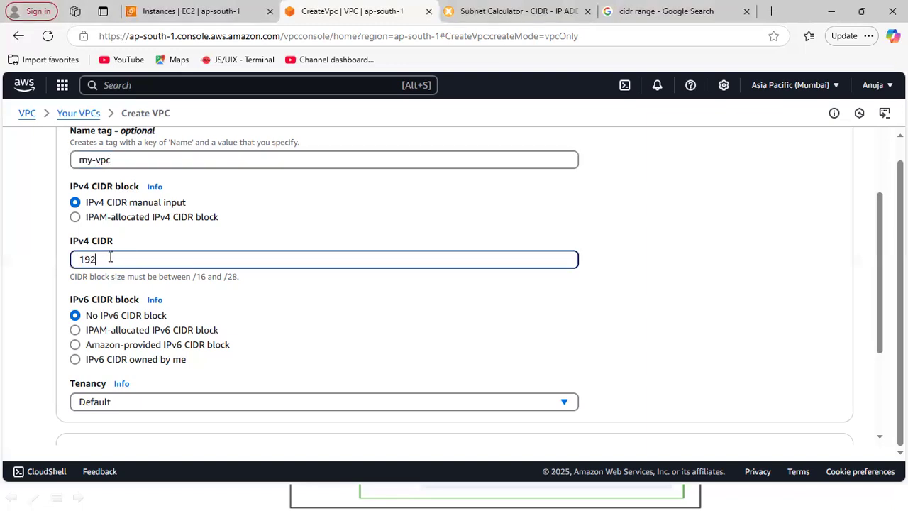
{"action": "type", "text": ".168.0.0/16"}
Highlight the entered IPv4 CIDR to review it, and create the VPC with the remaining settings left at their defaults.
{"action": "left_click_drag", "start_coordinate": [877, 225], "coordinate": [879, 171]}
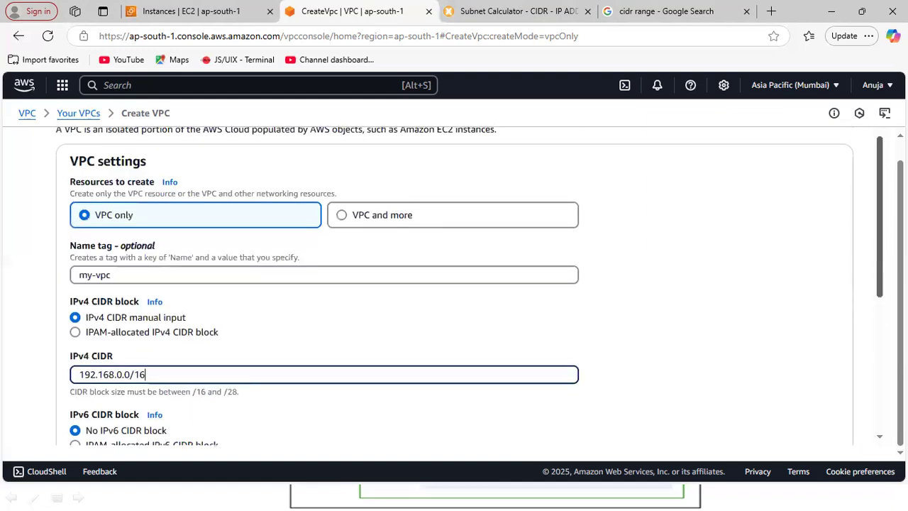
{"action": "left_click_drag", "start_coordinate": [152, 374], "coordinate": [58, 376]}
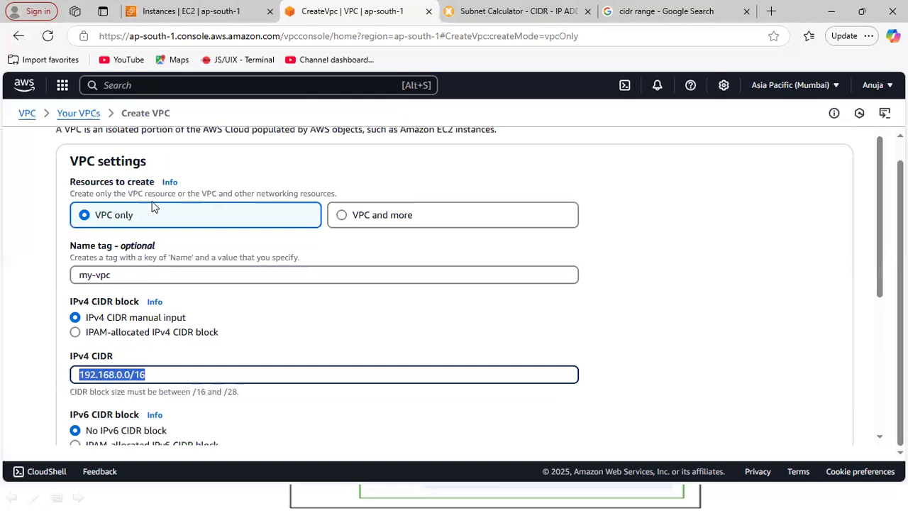
{"action": "left_click_drag", "start_coordinate": [883, 223], "coordinate": [874, 360]}
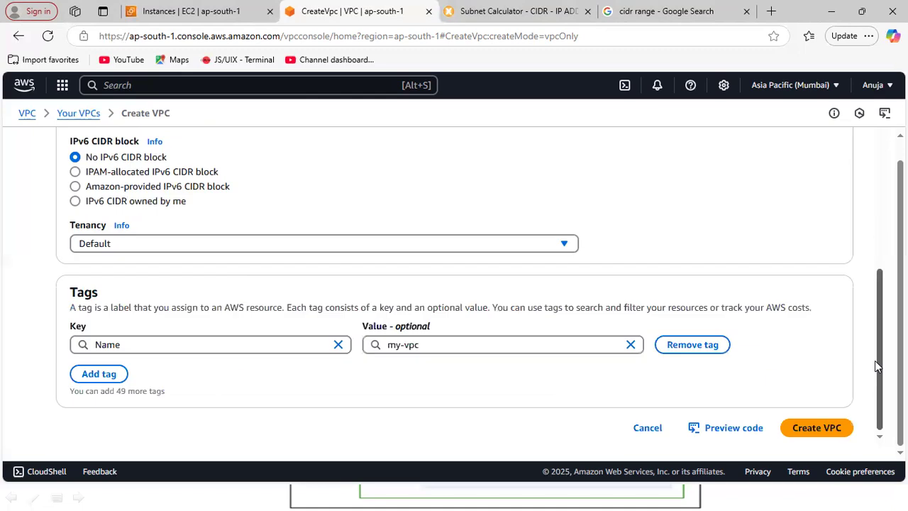
{"action": "left_click", "coordinate": [816, 427]}
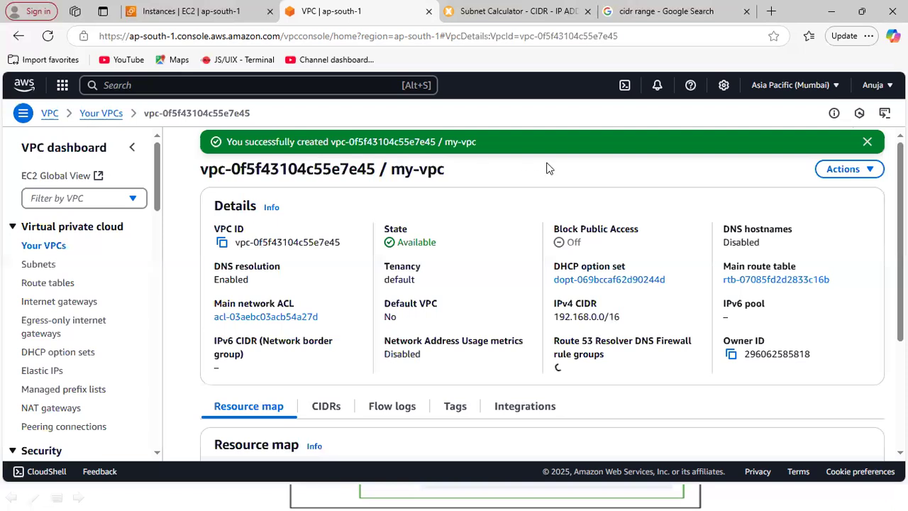
Show the list of VPCs, select my-vpc and highlight its IPv4 CIDR.
{"action": "left_click", "coordinate": [39, 248]}
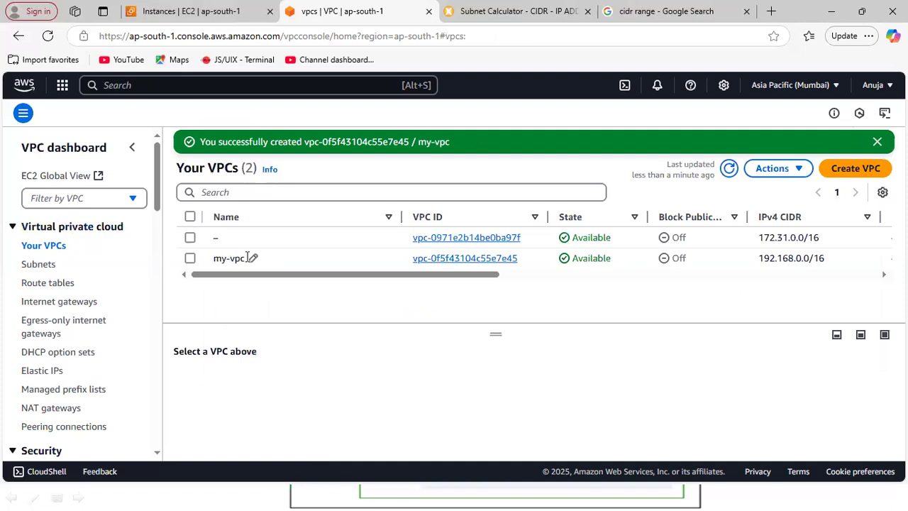
{"action": "left_click_drag", "start_coordinate": [340, 278], "coordinate": [468, 295]}
{"action": "left_click_drag", "start_coordinate": [419, 258], "coordinate": [501, 260]}
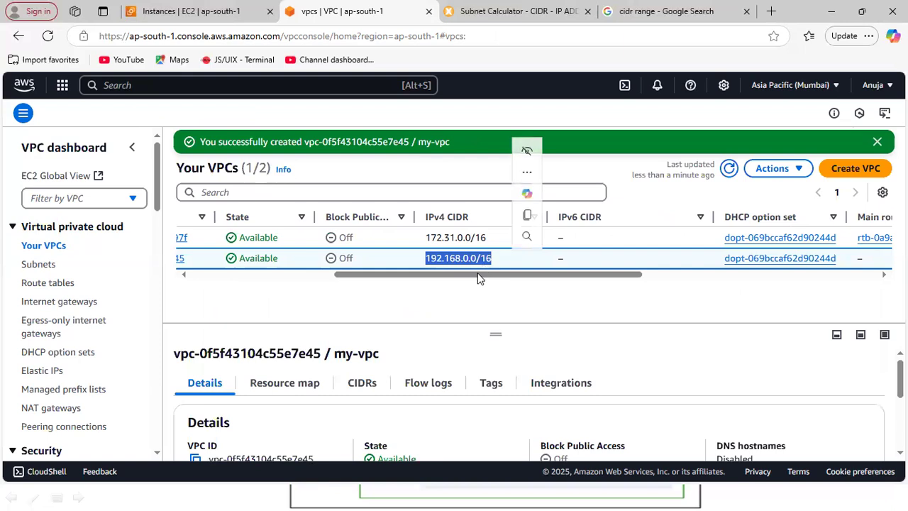
{"action": "left_click_drag", "start_coordinate": [472, 277], "coordinate": [330, 276]}
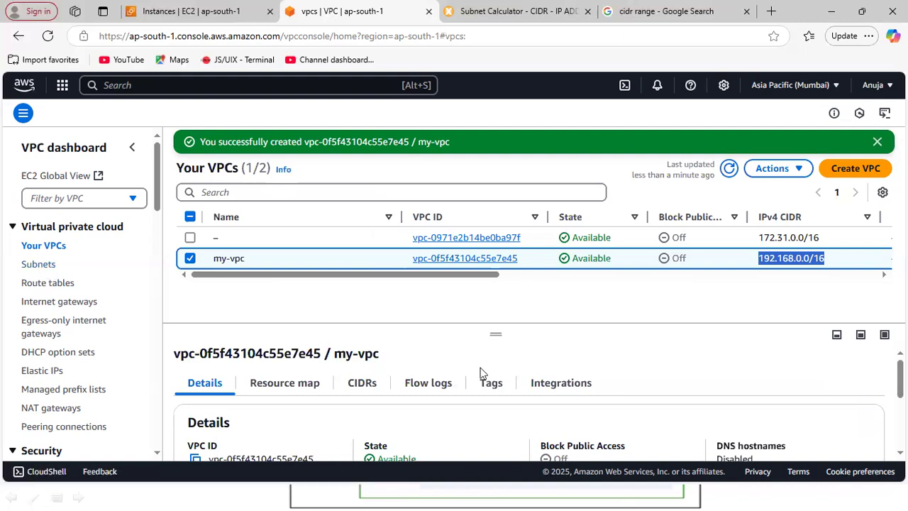
Switch to Notepad, close the open notes without saving their changes, and continue in an empty document.
{"action": "key", "text": "super"}
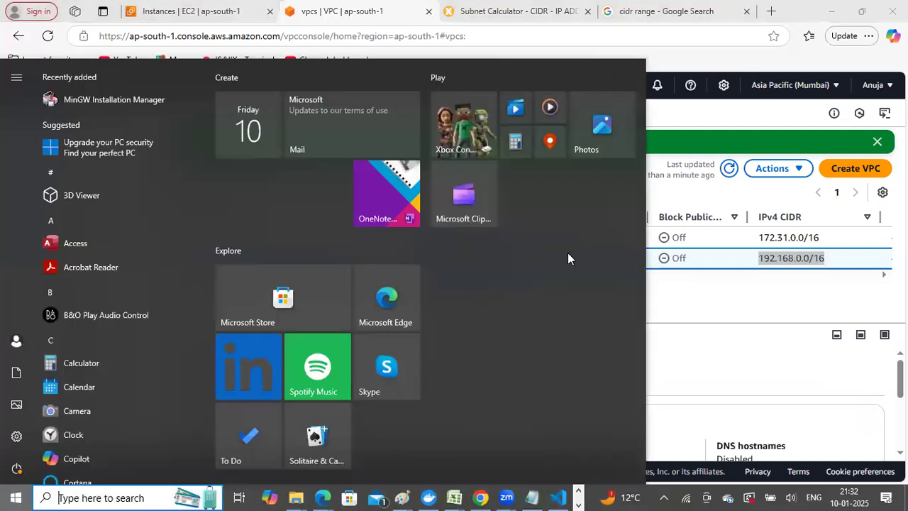
{"action": "mouse_move", "coordinate": [531, 497]}
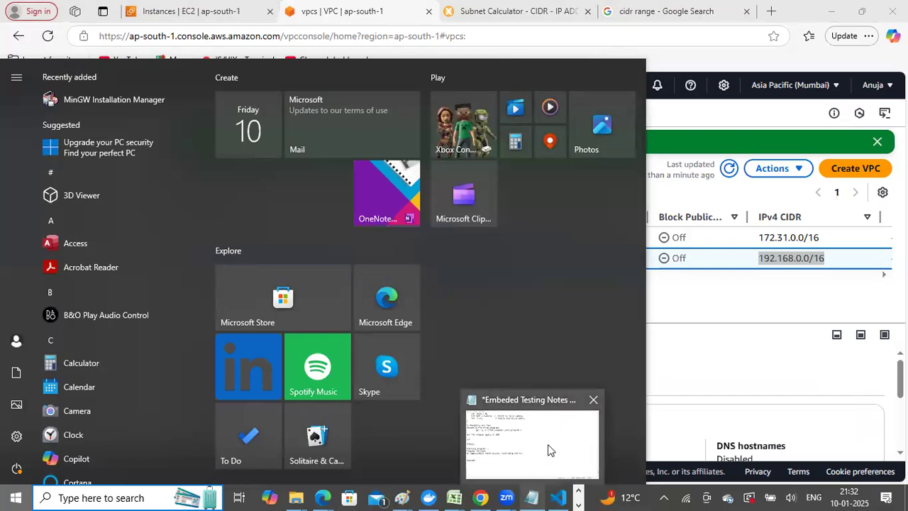
{"action": "left_click", "coordinate": [548, 444]}
{"action": "left_click", "coordinate": [577, 204]}
{"action": "key", "text": "alt+F4"}
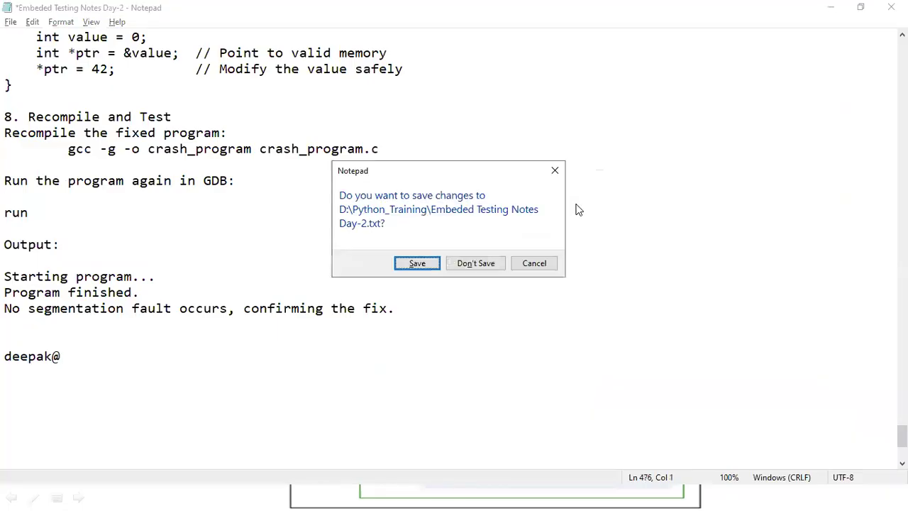
{"action": "key", "text": "n"}
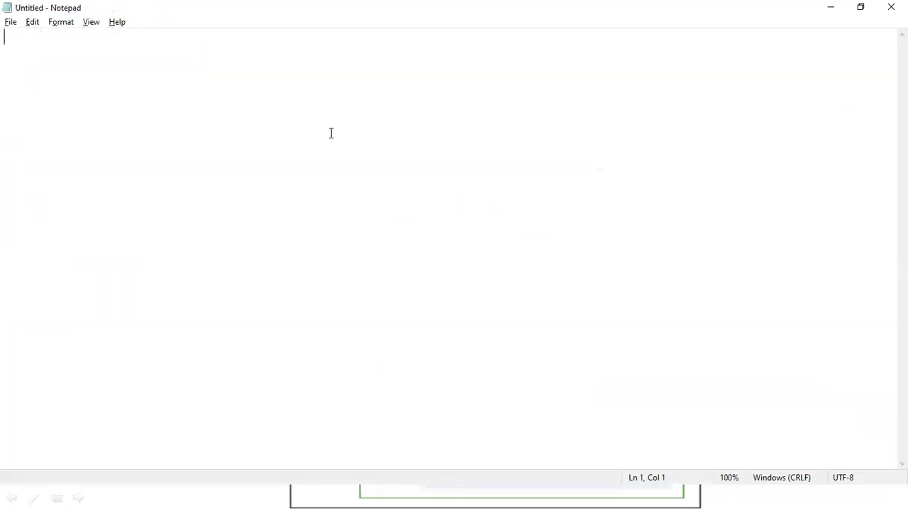
Write the VPC's CIDR block 192.168.0.0/16 on the first line and leave a blank line below it.
{"action": "type", "text": "192."}
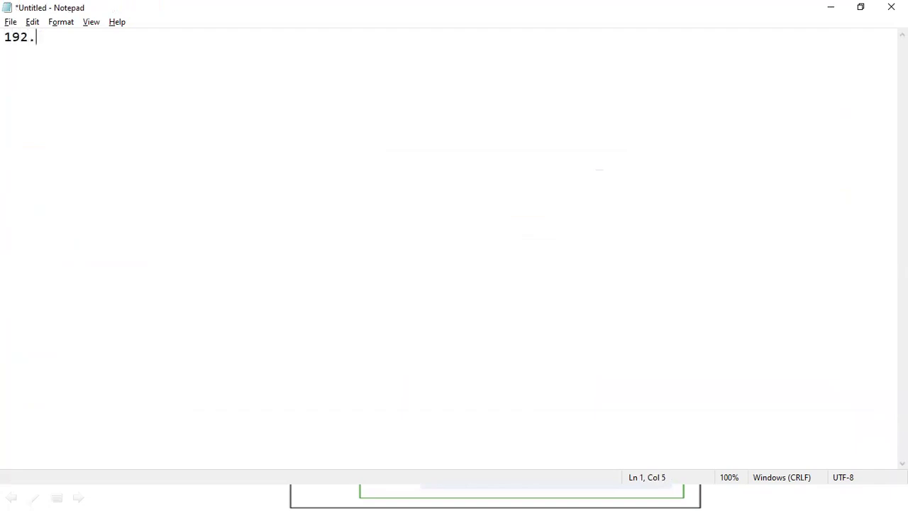
{"action": "type", "text": "168.0.0/16"}
{"action": "key", "text": "Return"}
{"action": "key", "text": "Return"}
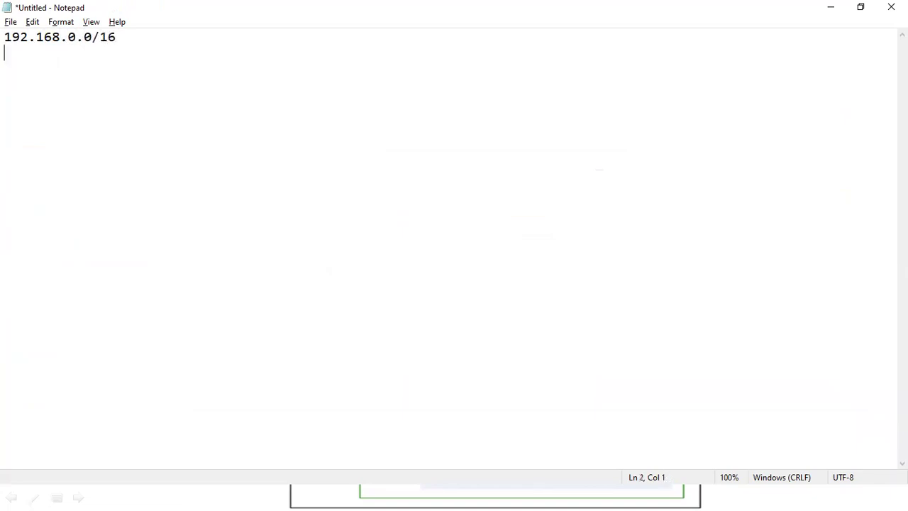
Begin the VPC's address range below the CIDR block with "192.168.0.0 - 192.168".
{"action": "type", "text": "192.168."}
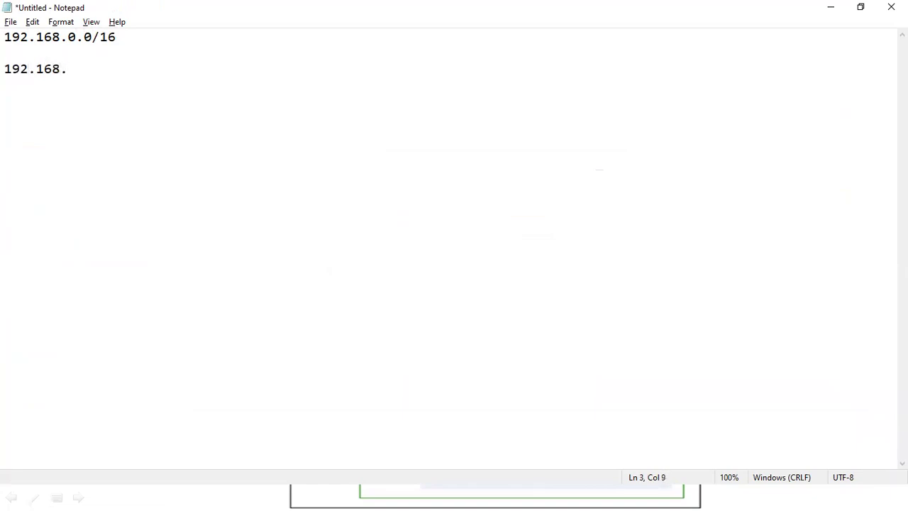
{"action": "type", "text": "0.0 - 192.16"}
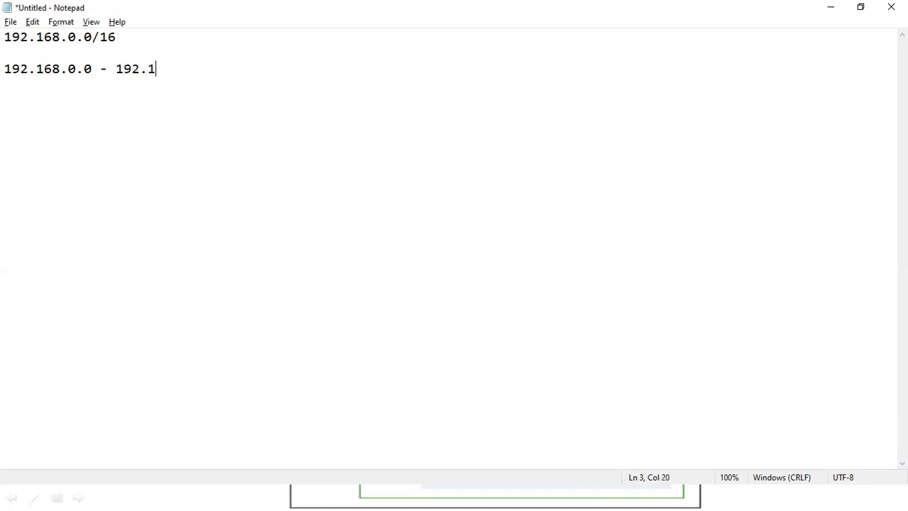
{"action": "type", "text": "8"}
Highlight the /16 prefix, the whole CIDR block, its host part and the fixed 192.168 part of the range.
{"action": "left_click_drag", "start_coordinate": [100, 37], "coordinate": [127, 36]}
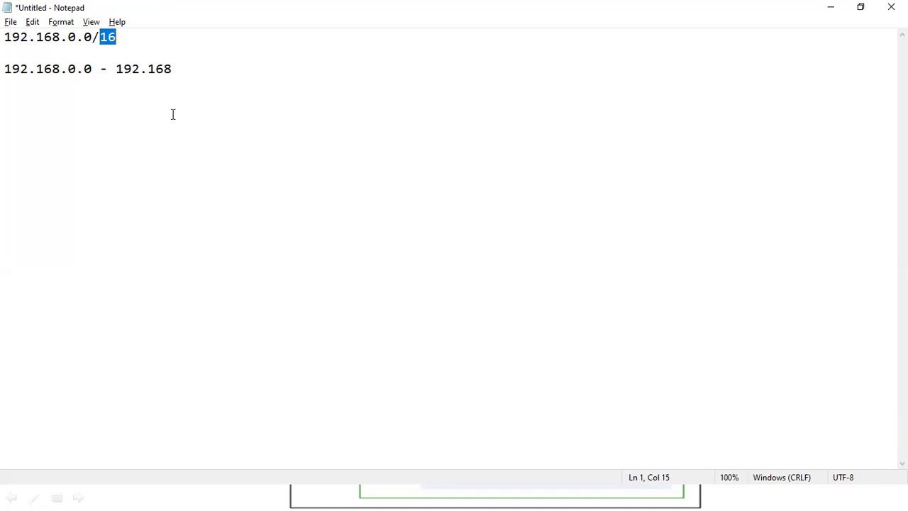
{"action": "left_click_drag", "start_coordinate": [6, 37], "coordinate": [126, 44]}
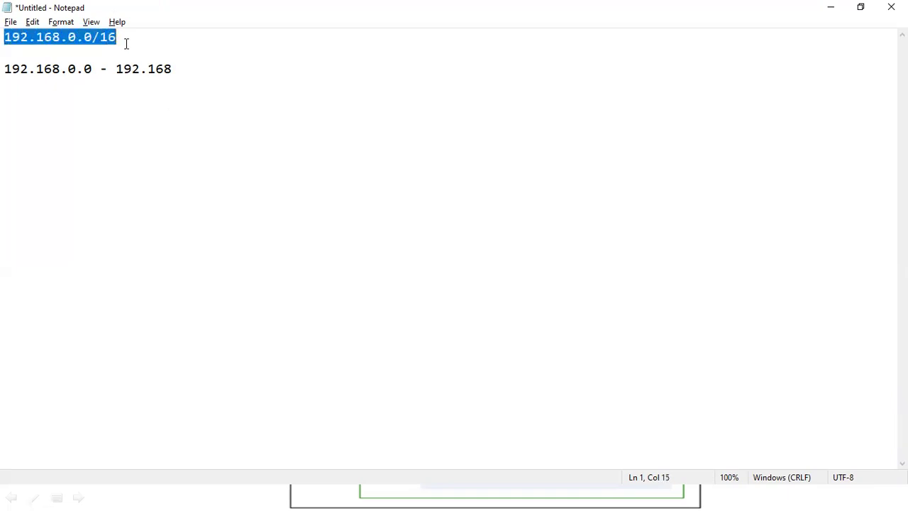
{"action": "left_click", "coordinate": [126, 44]}
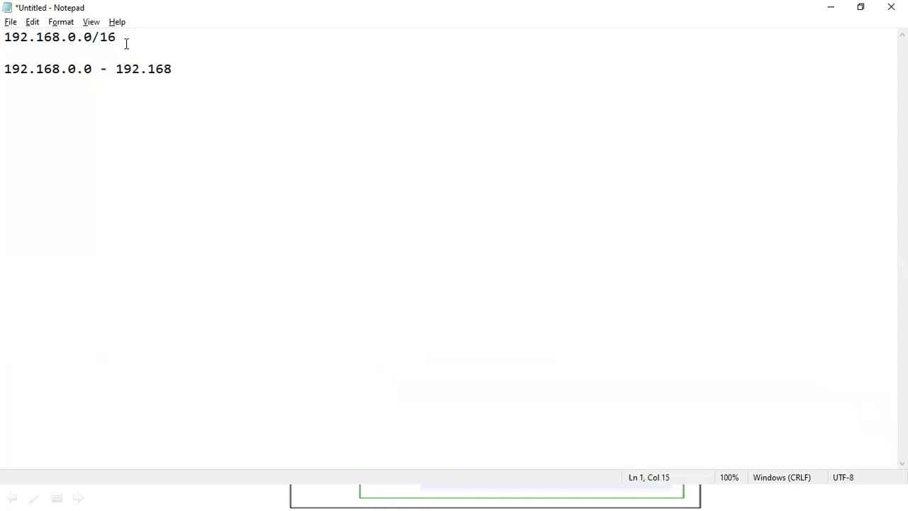
{"action": "left_click_drag", "start_coordinate": [66, 36], "coordinate": [101, 37]}
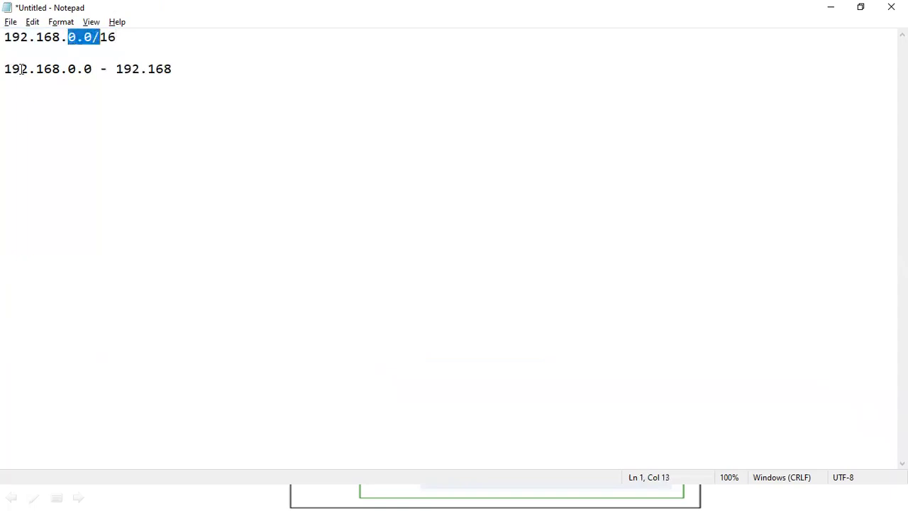
{"action": "left_click_drag", "start_coordinate": [5, 69], "coordinate": [62, 69]}
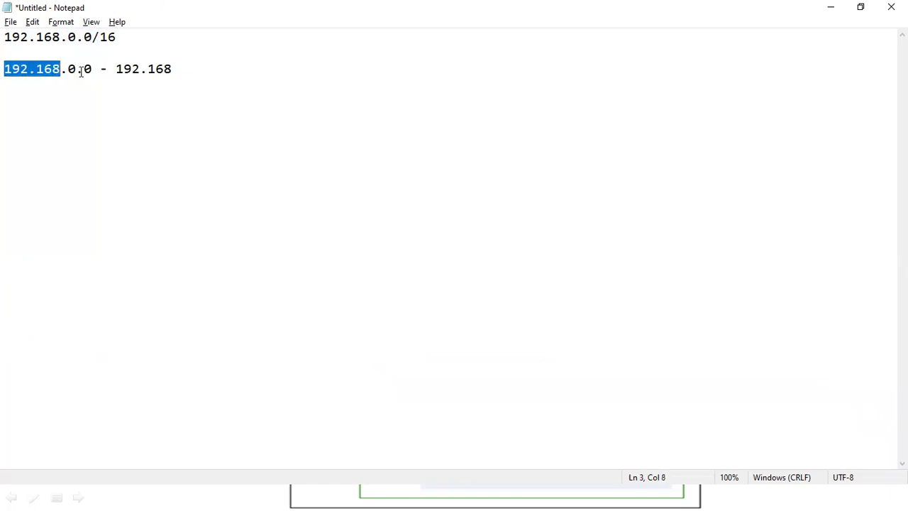
Complete the end address of the range as 192.168.255.255.
{"action": "left_click", "coordinate": [182, 69]}
{"action": "type", "text": "."}
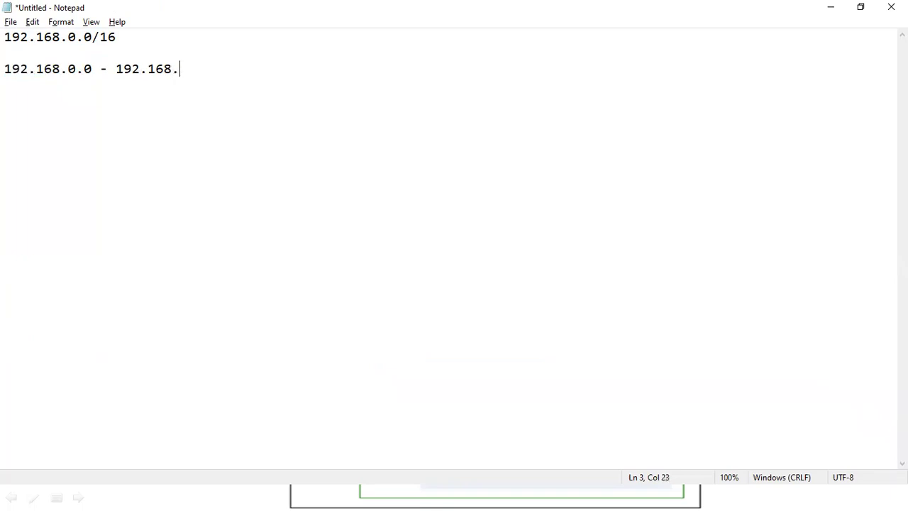
{"action": "type", "text": "255.255"}
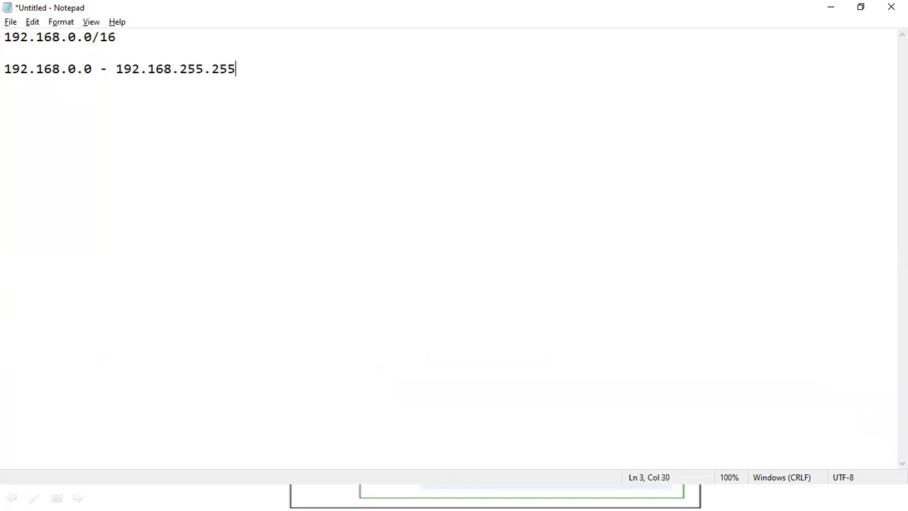
Add the heading "Network 1:" below the address range, separated by a blank line.
{"action": "key", "text": "Return"}
{"action": "key", "text": "Return"}
{"action": "type", "text": "Network"}
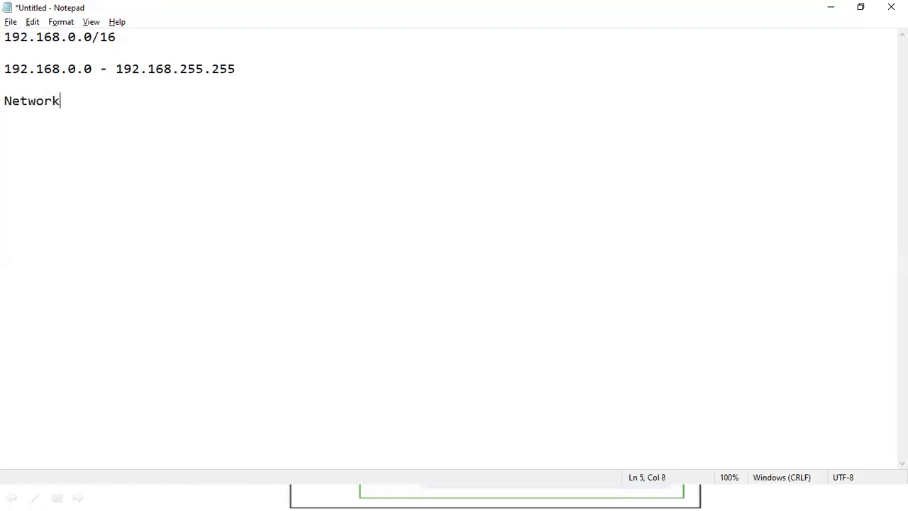
{"action": "type", "text": " 1:"}
{"action": "key", "text": "Return"}
Write the Network 1 address range 192.168.1.0-192.168.1.255 under its heading.
{"action": "type", "text": "192.168"}
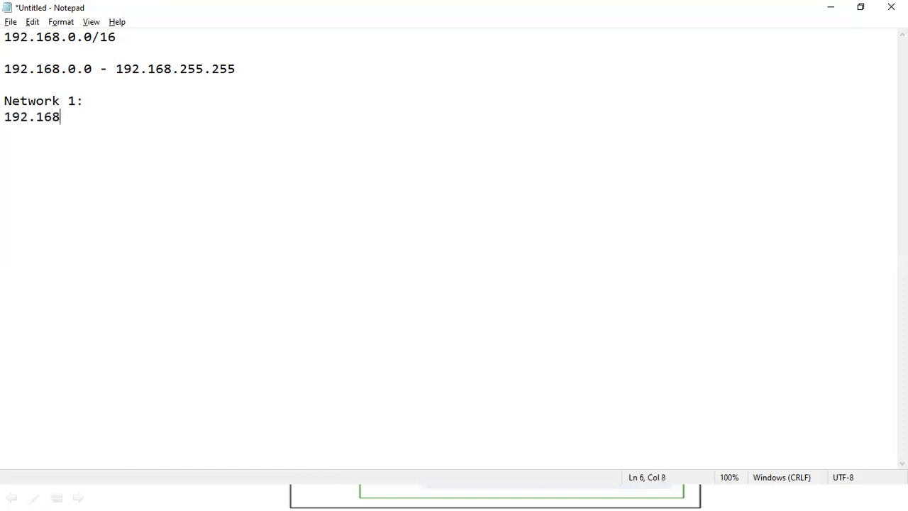
{"action": "type", "text": ".1.0-192.168"}
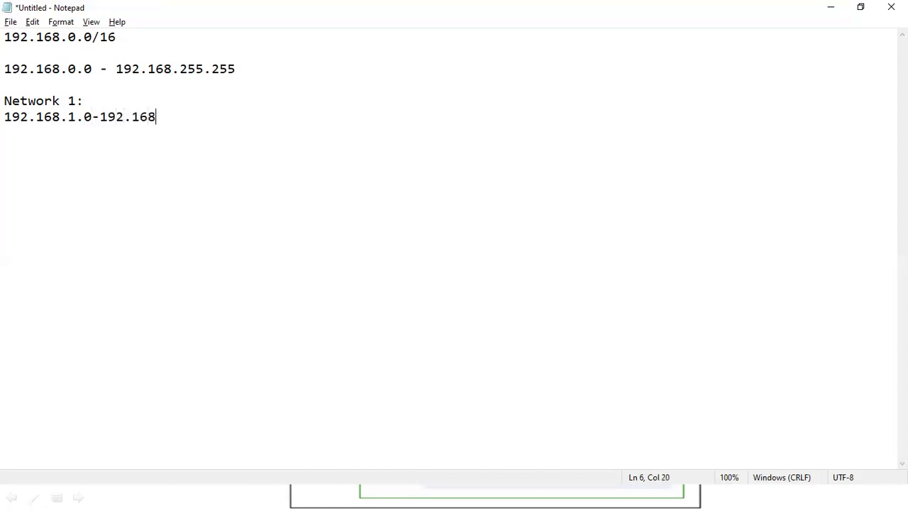
{"action": "type", "text": ".1.255"}
Add the CIDR block 192.168.1.0/24 below the Network 1 range, separated by a blank line.
{"action": "key", "text": "Return"}
{"action": "key", "text": "Return"}
{"action": "type", "text": "192."}
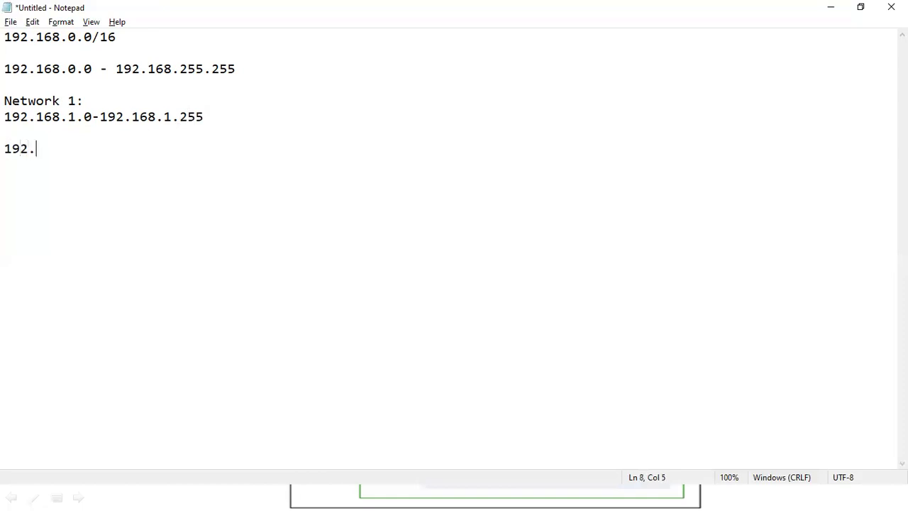
{"action": "type", "text": "168"}
{"action": "type", "text": ".1."}
{"action": "type", "text": "0"}
{"action": "key", "text": "BackSpace"}
{"action": "type", "text": ".0/24"}
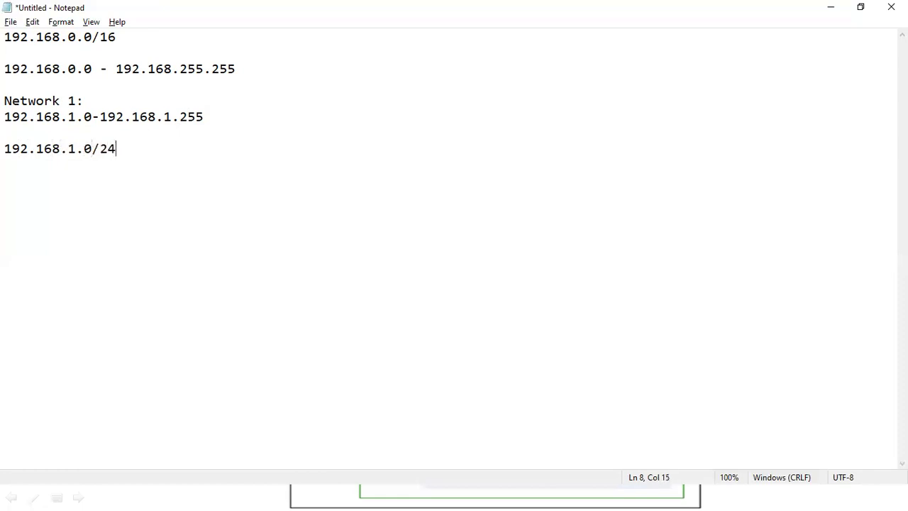
Highlight the 192.168.1.0/24 block, its last octet and its network address.
{"action": "left_click_drag", "start_coordinate": [119, 150], "coordinate": [4, 149]}
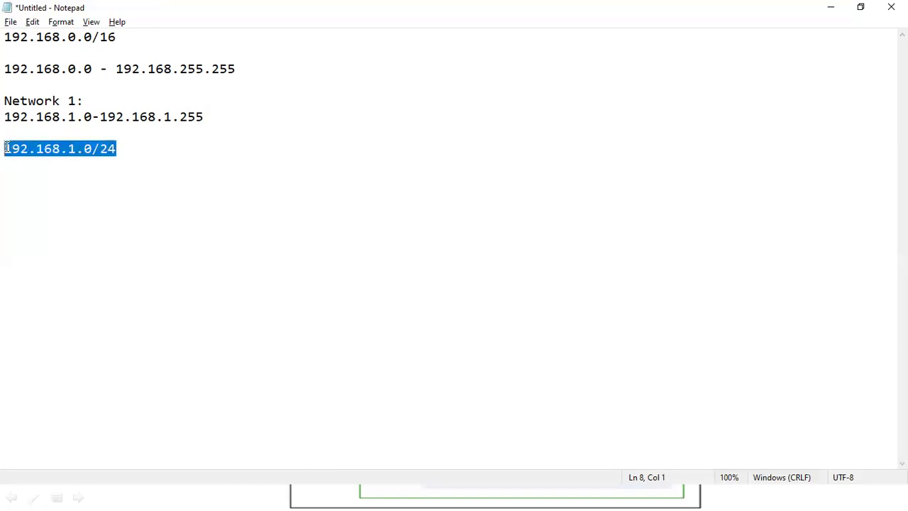
{"action": "left_click", "coordinate": [130, 149]}
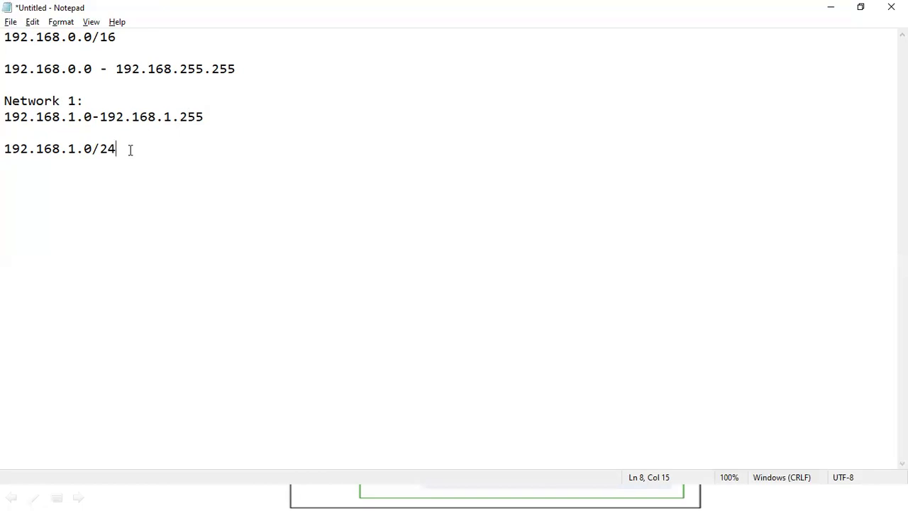
{"action": "left_click_drag", "start_coordinate": [83, 148], "coordinate": [94, 149]}
{"action": "left_click_drag", "start_coordinate": [4, 148], "coordinate": [93, 149]}
Add a "Network 2:" heading below the Network 1 entry with the CIDR block 192.168.2.0/24 under it.
{"action": "left_click", "coordinate": [129, 149]}
{"action": "key", "text": "Return"}
{"action": "key", "text": "Return"}
{"action": "key", "text": "Return"}
{"action": "type", "text": "Network 2:"}
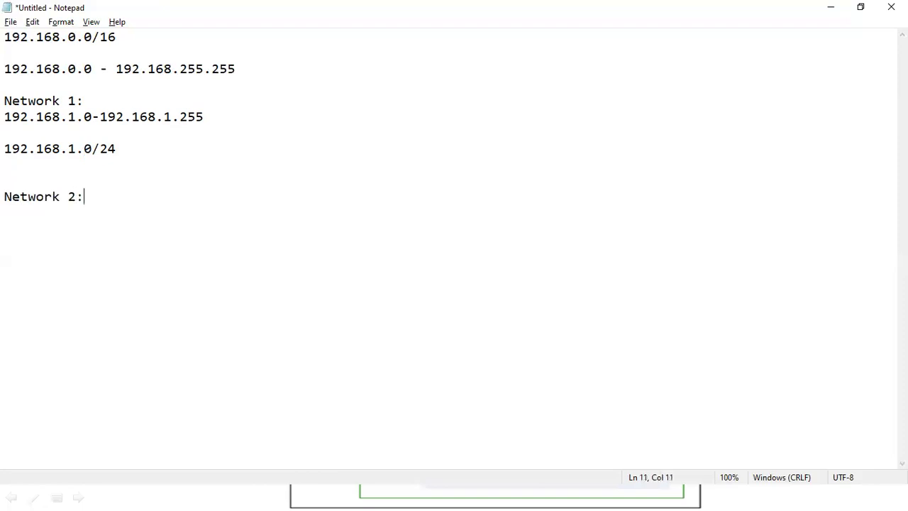
{"action": "key", "text": "Return"}
{"action": "type", "text": "192.1"}
{"action": "type", "text": "68.2"}
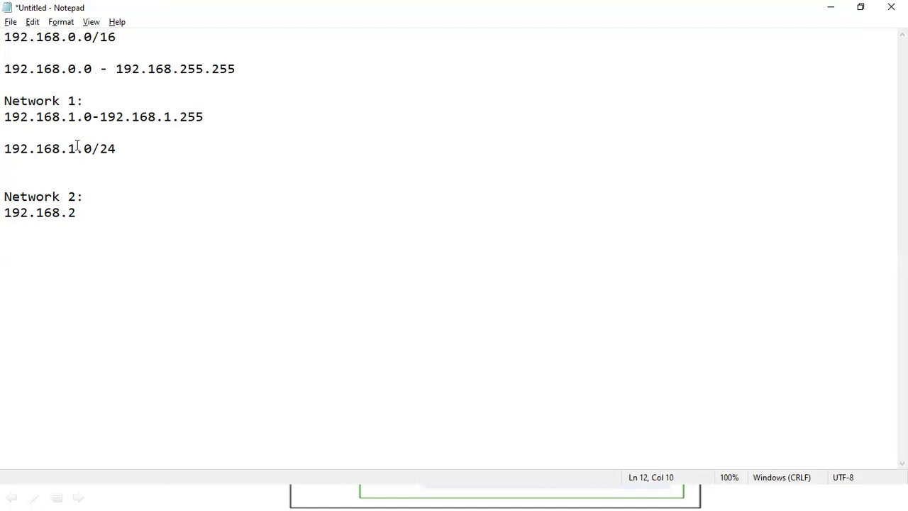
{"action": "type", "text": ".0/24"}
Add a "Network 3:" heading below the Network 2 entry with the CIDR block 192.168.3.0/24 under it.
{"action": "key", "text": "Return"}
{"action": "key", "text": "Return"}
{"action": "type", "text": "Networ"}
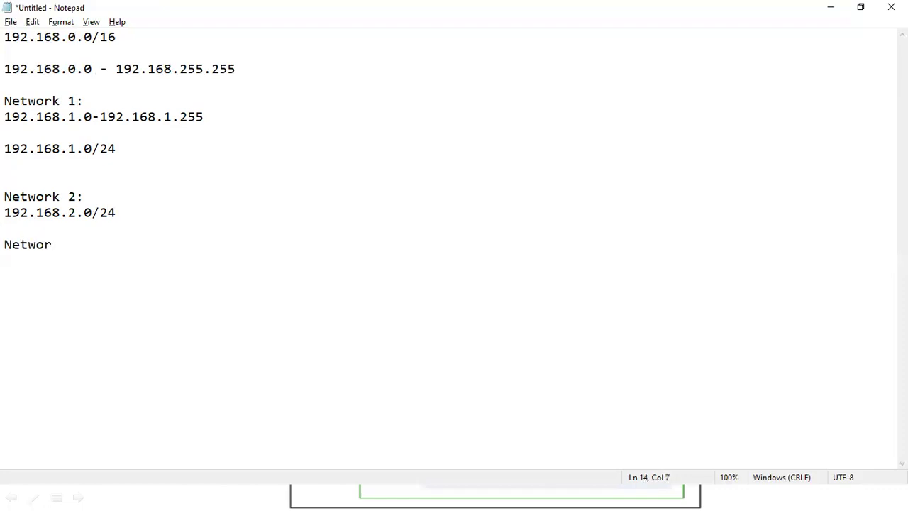
{"action": "type", "text": "k 3:"}
{"action": "key", "text": "Return"}
{"action": "type", "text": "192.168.3"}
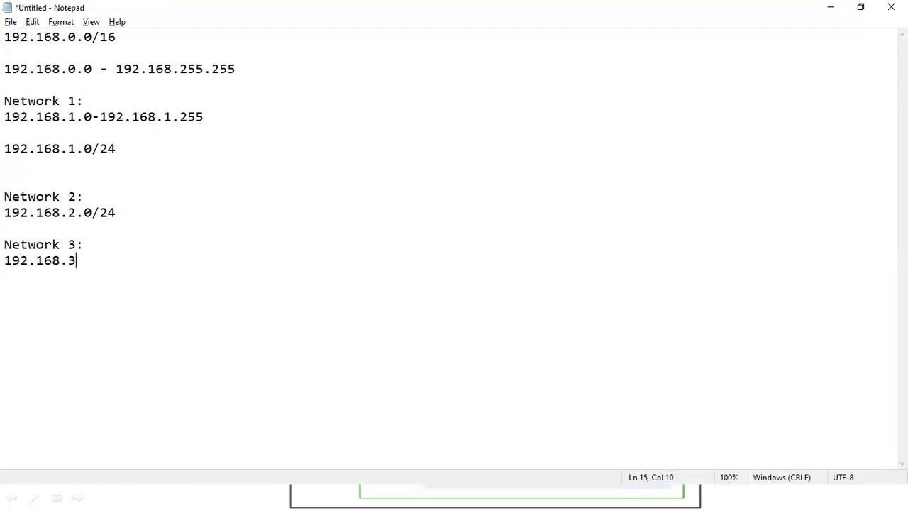
{"action": "type", "text": ".0/24"}
Switch to the AWS console in the browser and start creating a subnet in my-vpc.
{"action": "key", "text": "alt+Tab"}
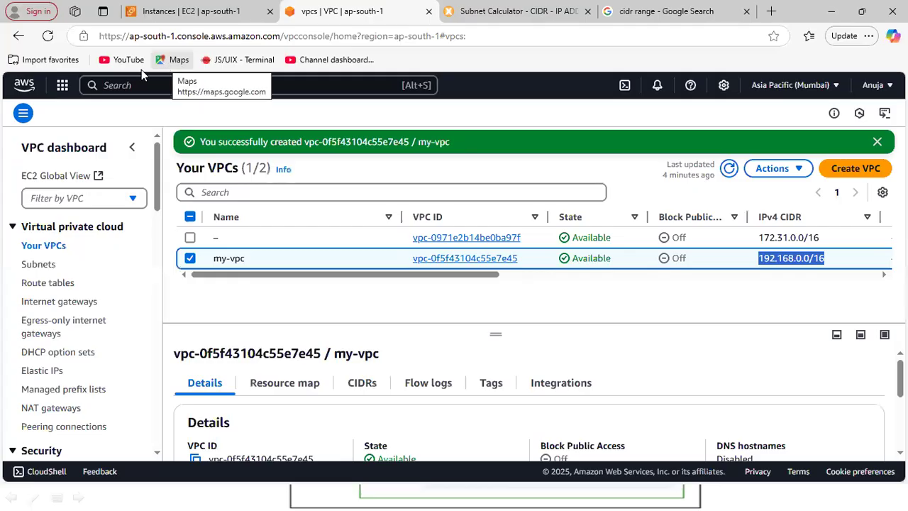
{"action": "left_click", "coordinate": [30, 264]}
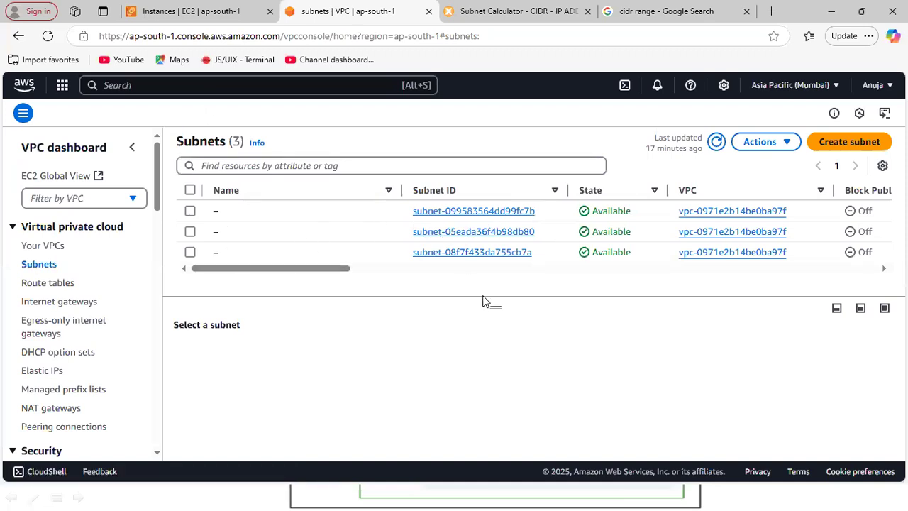
{"action": "left_click", "coordinate": [851, 146]}
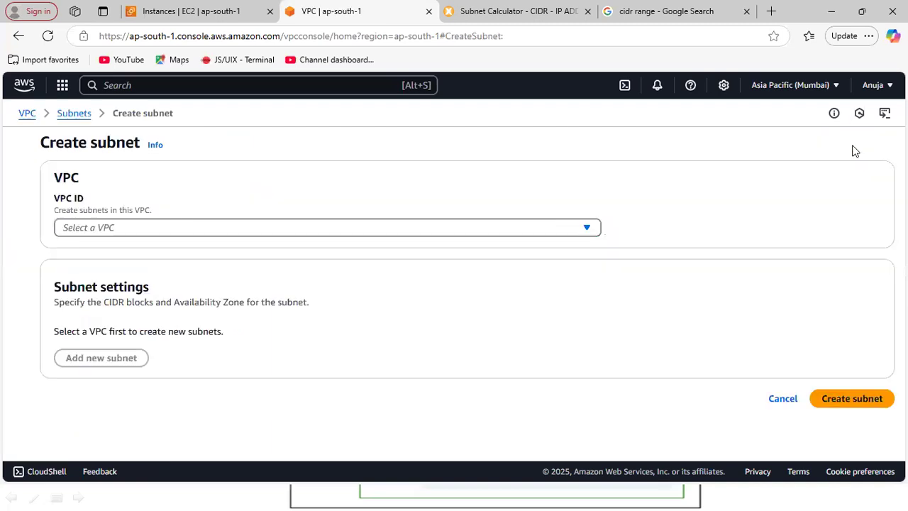
{"action": "left_click", "coordinate": [588, 228]}
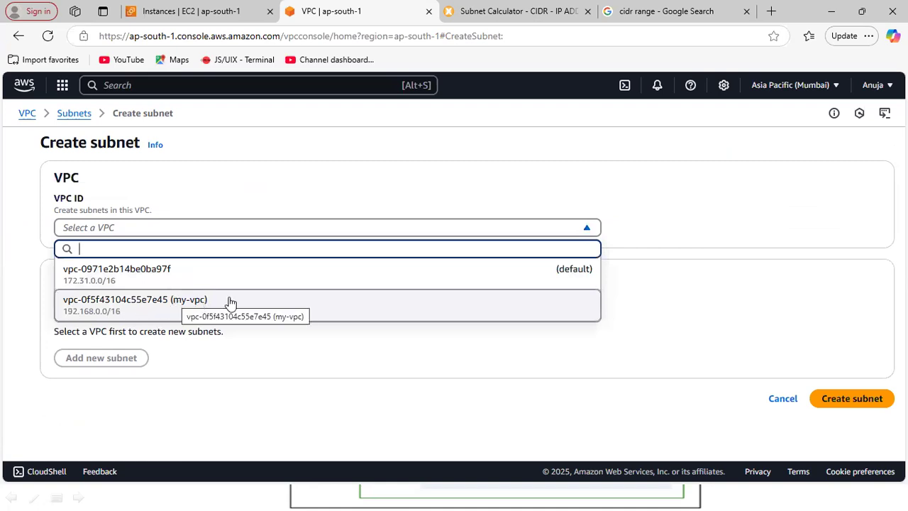
{"action": "left_click", "coordinate": [186, 304]}
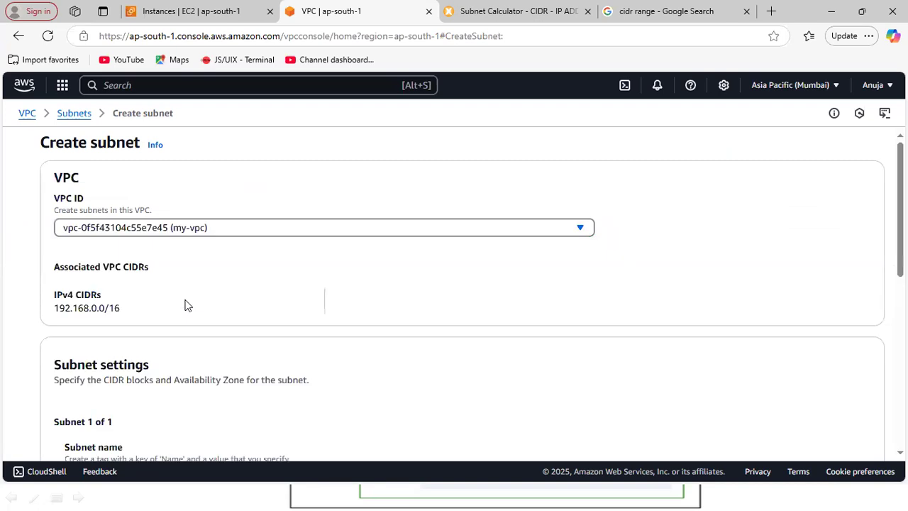
Name the new subnet NETWORK-1 and place it in the Asia Pacific (Mumbai) / ap-south-1a availability zone.
{"action": "left_click_drag", "start_coordinate": [53, 309], "coordinate": [128, 309]}
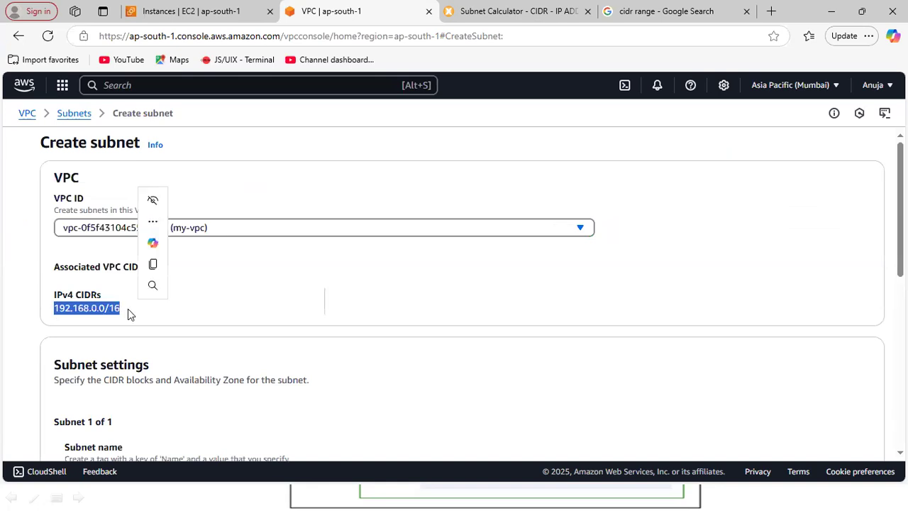
{"action": "scroll", "coordinate": [461, 294], "scroll_direction": "down", "scroll_amount": 3}
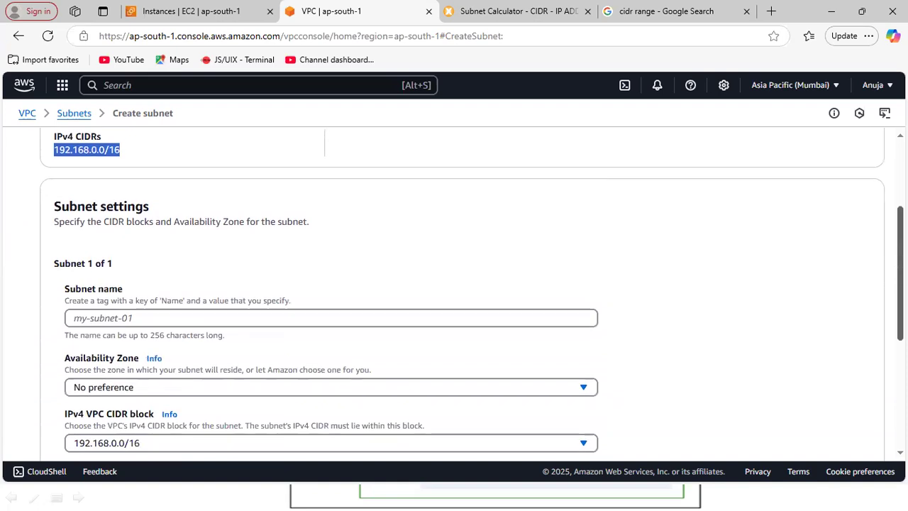
{"action": "scroll", "coordinate": [472, 294], "scroll_direction": "down", "scroll_amount": 1}
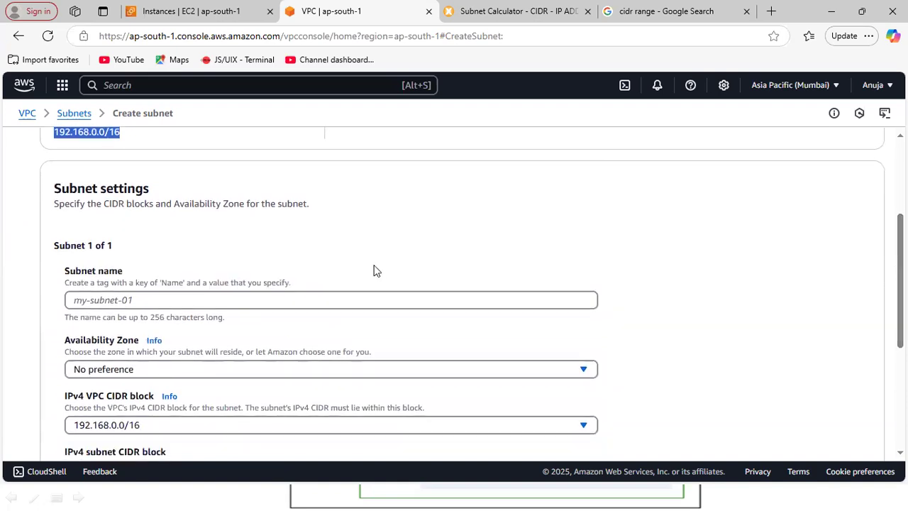
{"action": "left_click", "coordinate": [200, 298]}
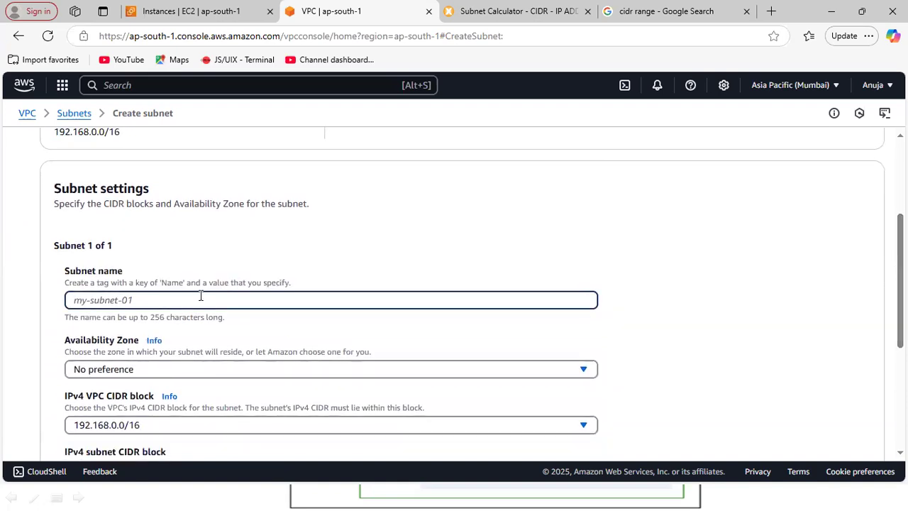
{"action": "type", "text": "NE"}
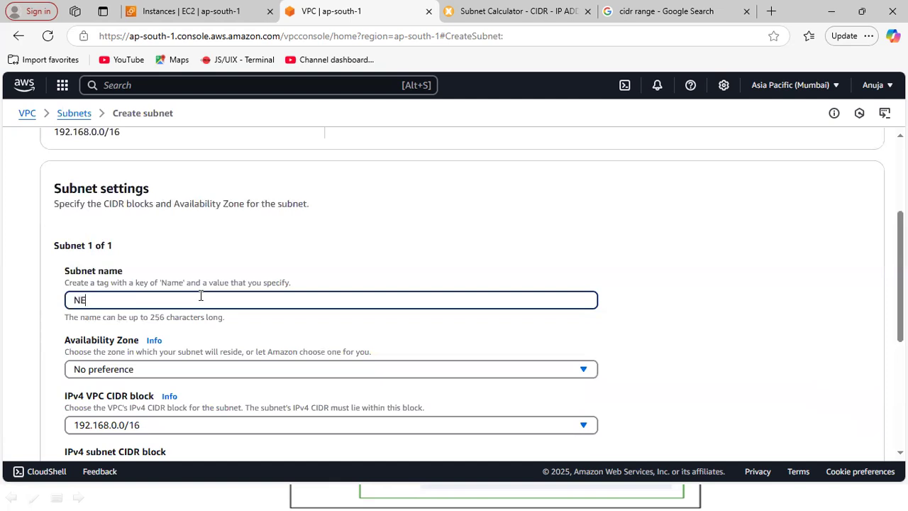
{"action": "type", "text": "TWORK-1"}
{"action": "scroll", "coordinate": [661, 194], "scroll_direction": "down", "scroll_amount": 2}
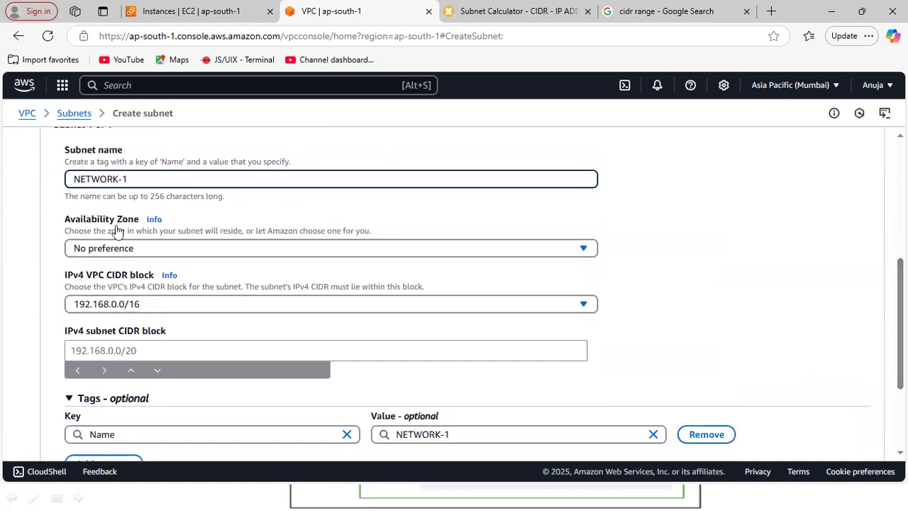
{"action": "left_click", "coordinate": [157, 254]}
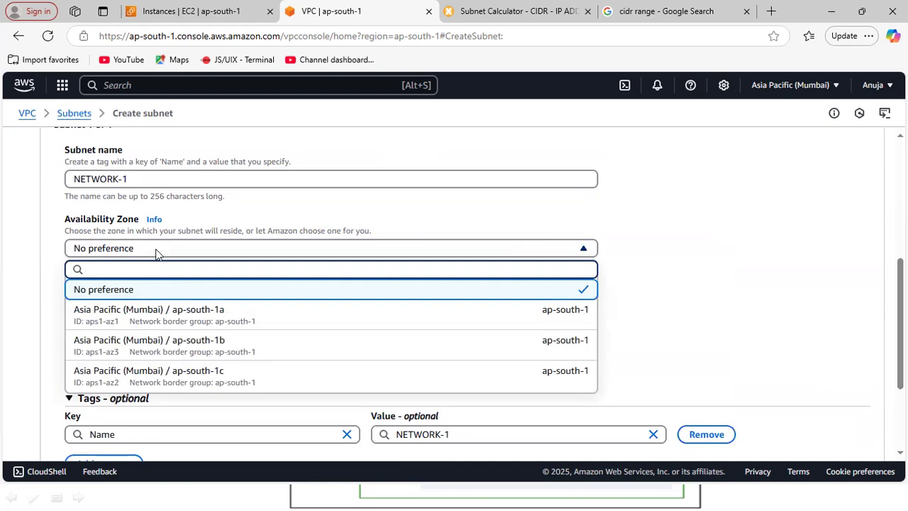
{"action": "left_click", "coordinate": [152, 321]}
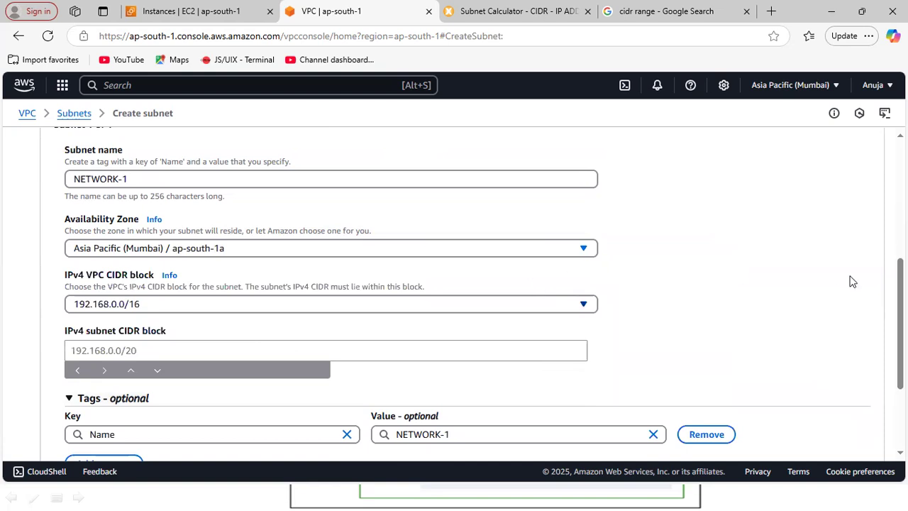
Set NETWORK-1's IPv4 subnet CIDR block to 192.168.1.0/24 and create the subnet.
{"action": "scroll", "coordinate": [479, 294], "scroll_direction": "down", "scroll_amount": 1}
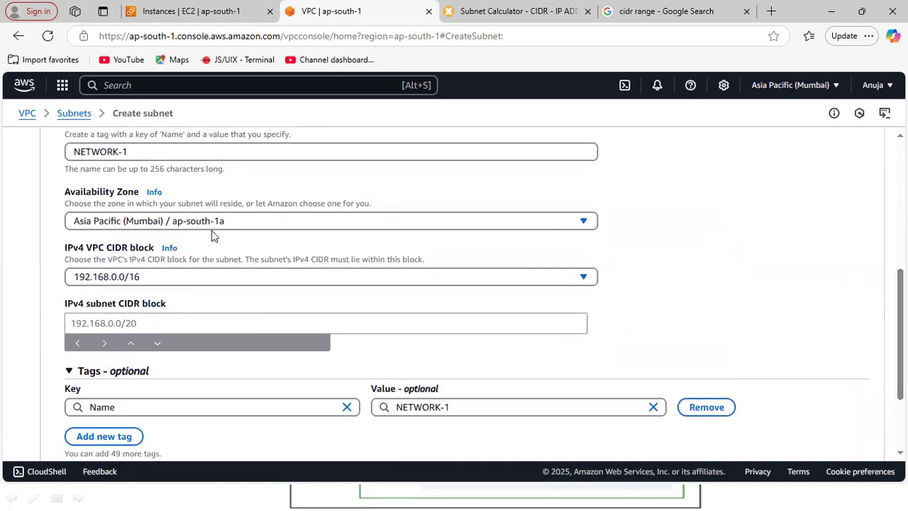
{"action": "left_click", "coordinate": [117, 323]}
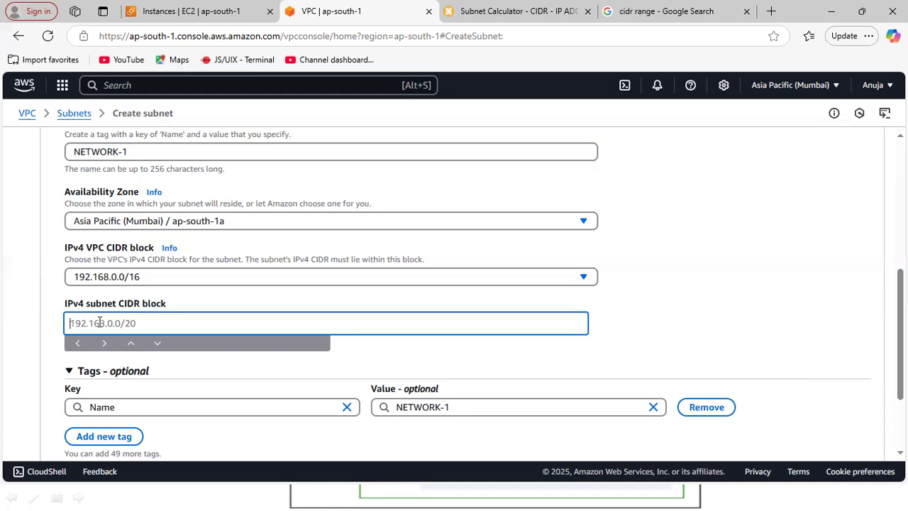
{"action": "type", "text": "192.168.1.0/24"}
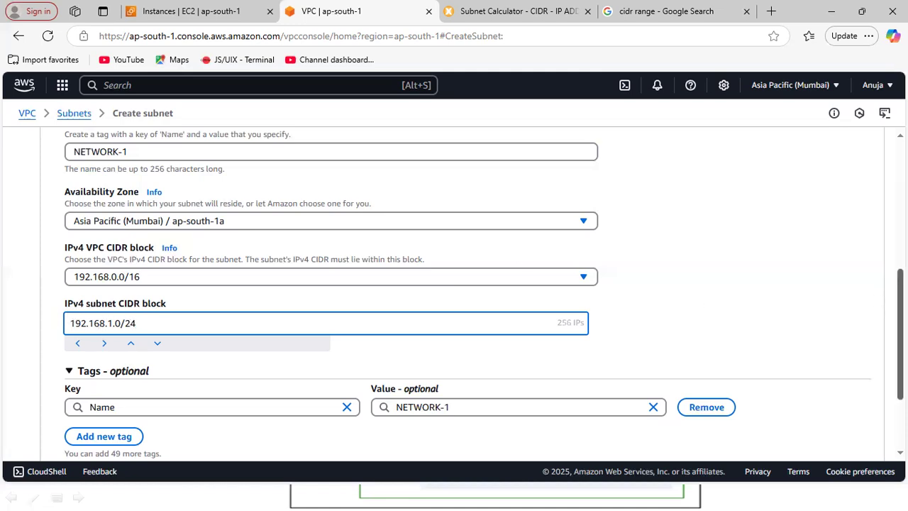
{"action": "scroll", "coordinate": [99, 332], "scroll_direction": "down", "scroll_amount": 2}
{"action": "left_click", "coordinate": [851, 440]}
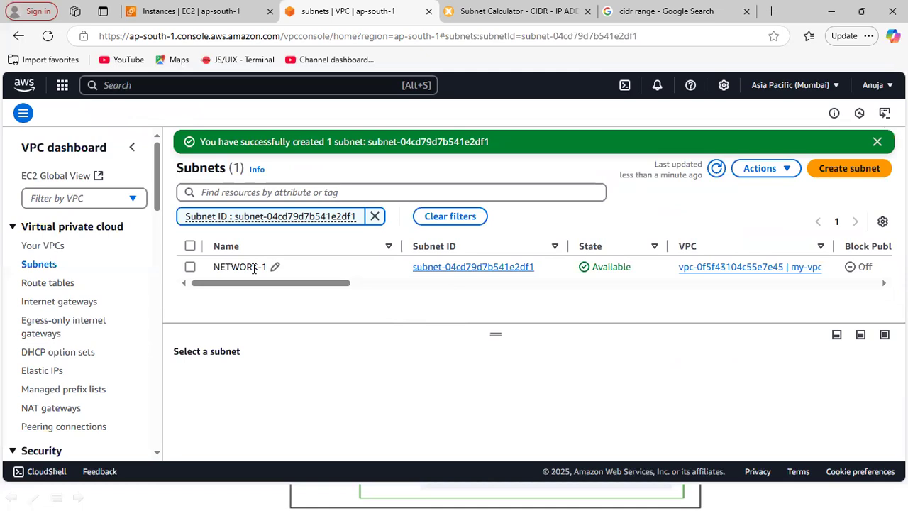
Start creating a second subnet in my-vpc.
{"action": "left_click", "coordinate": [840, 174]}
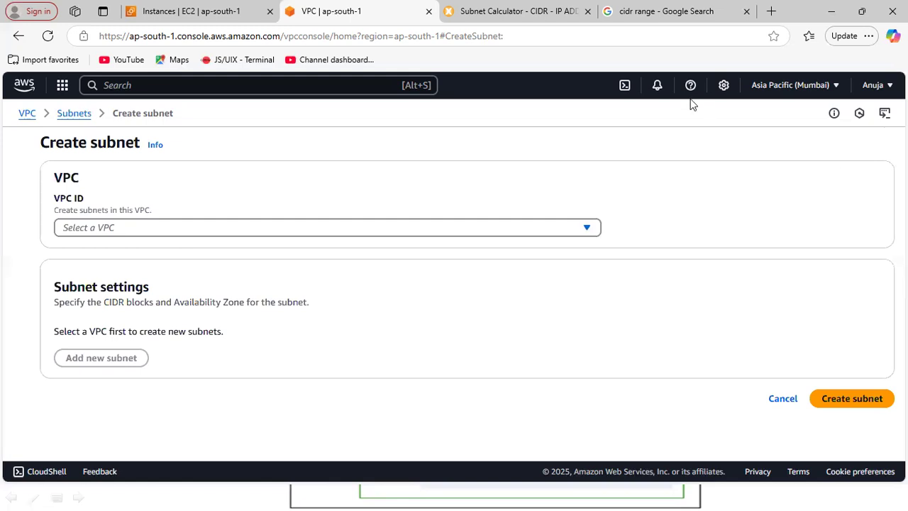
{"action": "left_click", "coordinate": [587, 227]}
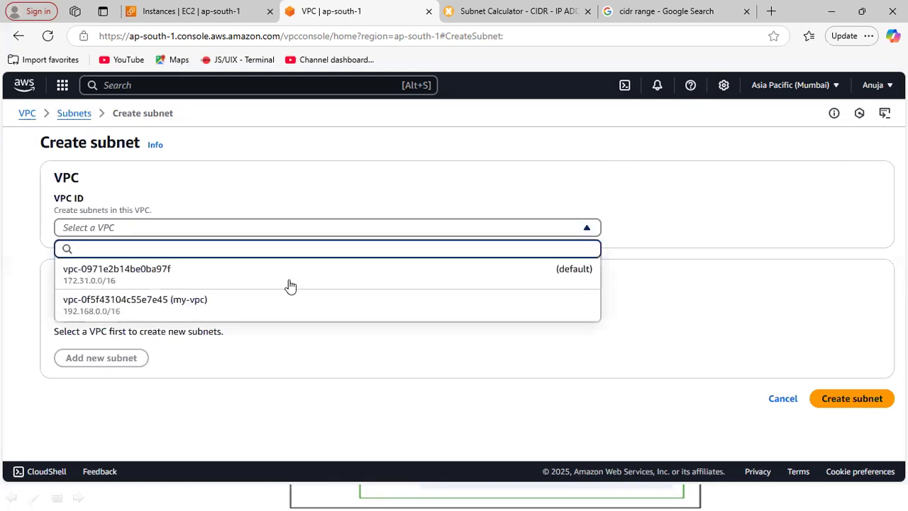
{"action": "left_click", "coordinate": [243, 299]}
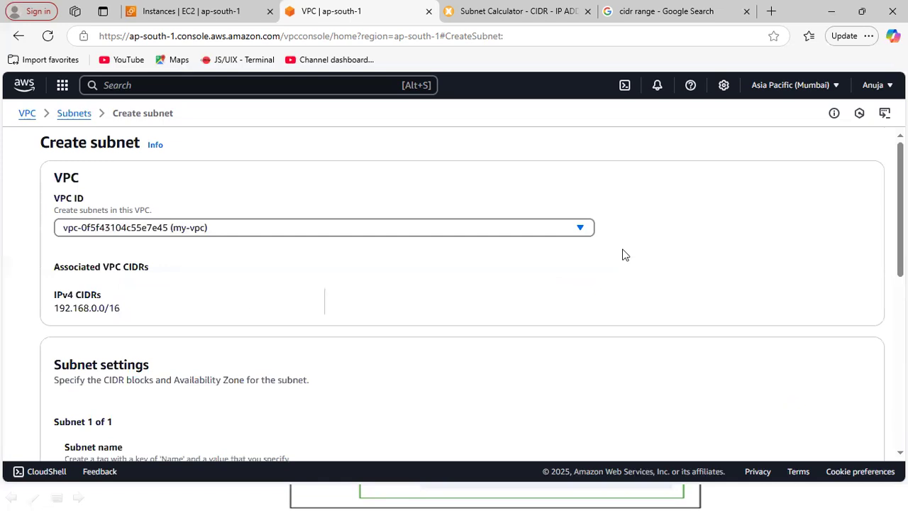
Name the second subnet NETWORK-2 and place it in the Asia Pacific (Mumbai) / ap-south-1b availability zone.
{"action": "scroll", "coordinate": [460, 294], "scroll_direction": "down", "scroll_amount": 2}
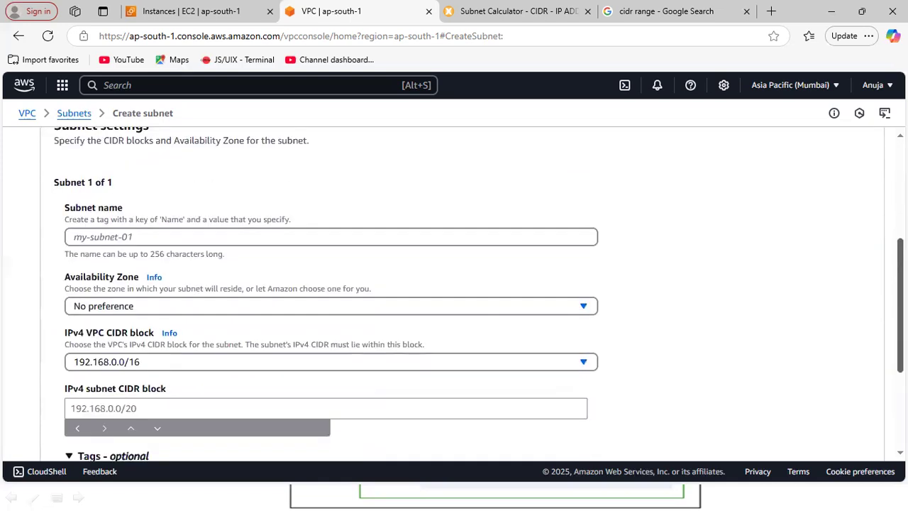
{"action": "left_click", "coordinate": [418, 237]}
{"action": "type", "text": "NET"}
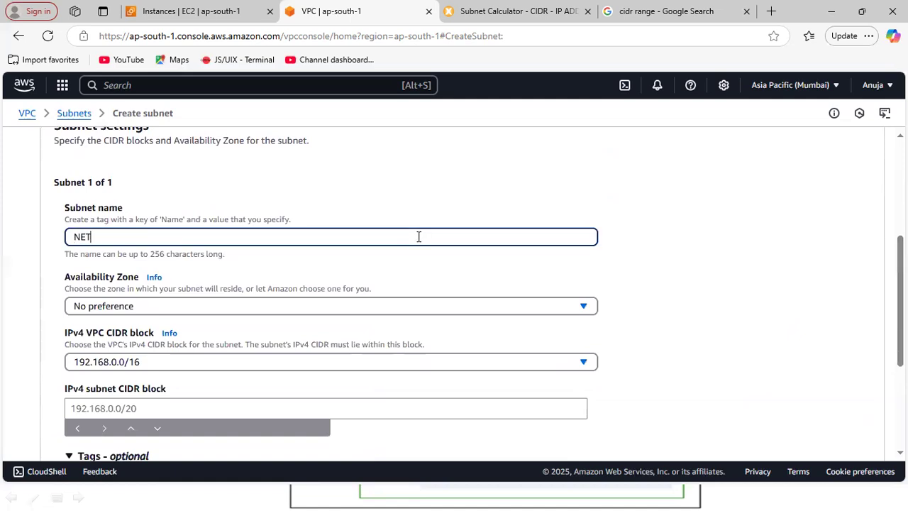
{"action": "type", "text": "WORK-2"}
{"action": "left_click", "coordinate": [118, 309]}
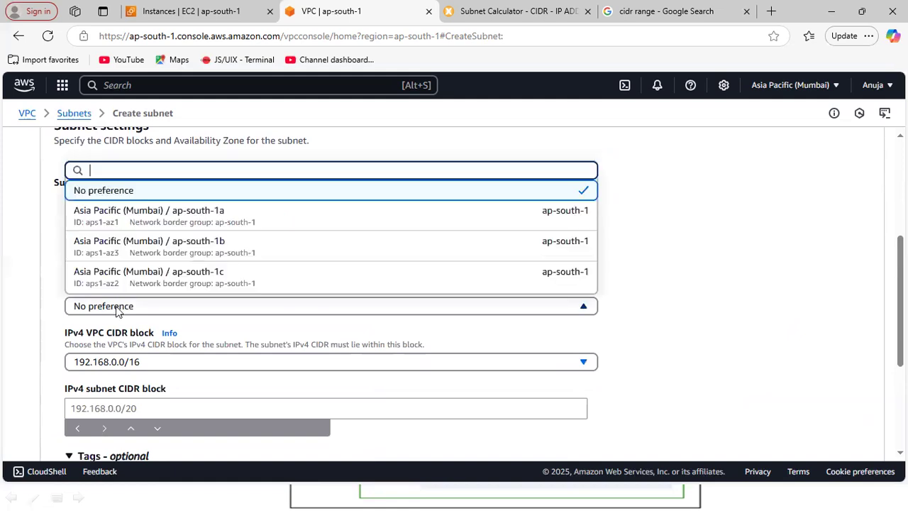
{"action": "left_click", "coordinate": [183, 248]}
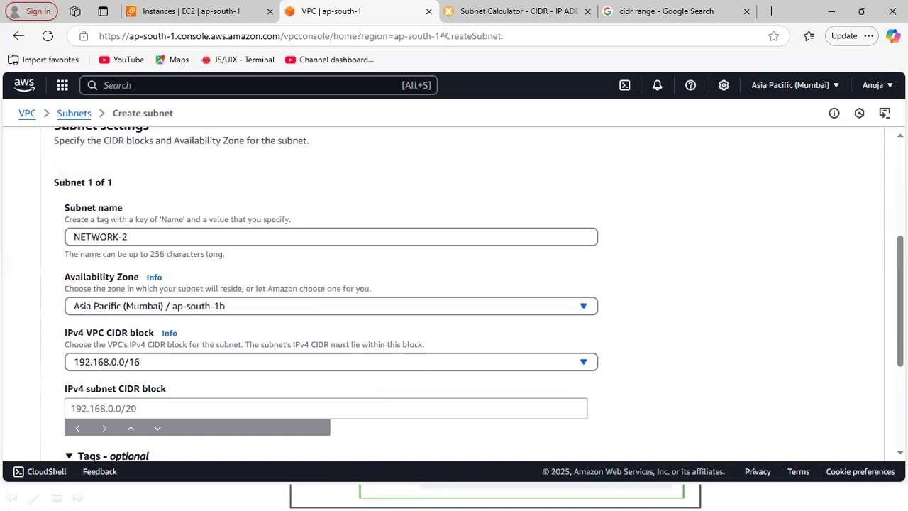
Set NETWORK-2's IPv4 subnet CIDR block to 192.168.2.0/24 and create the subnet.
{"action": "scroll", "coordinate": [289, 237], "scroll_direction": "down", "scroll_amount": 3}
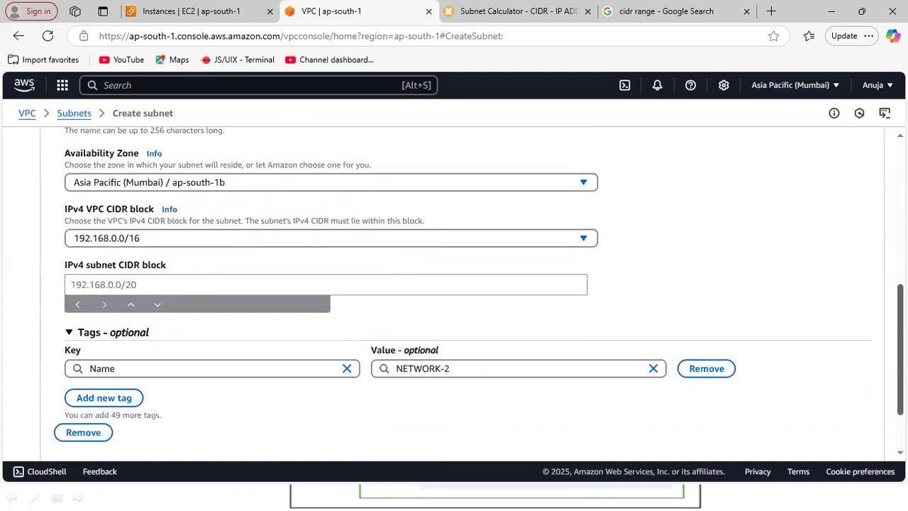
{"action": "left_click", "coordinate": [135, 283]}
{"action": "type", "text": "1"}
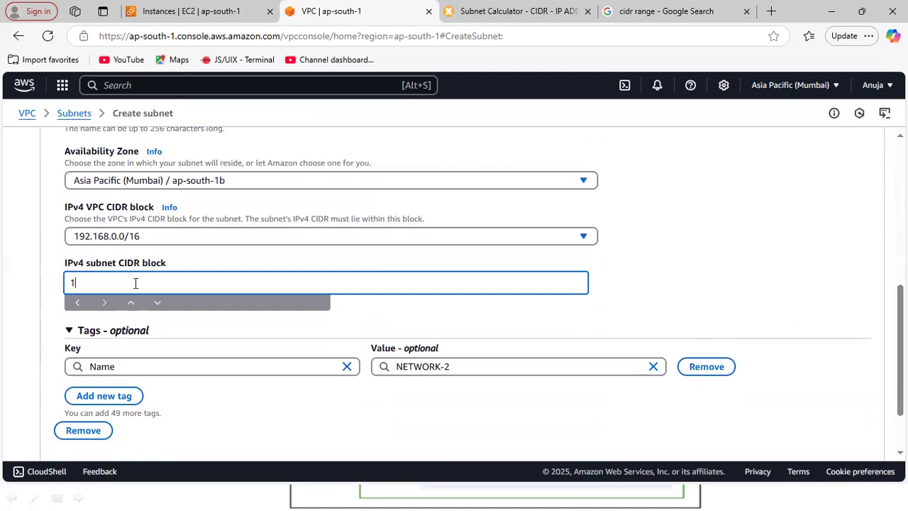
{"action": "type", "text": "92.168"}
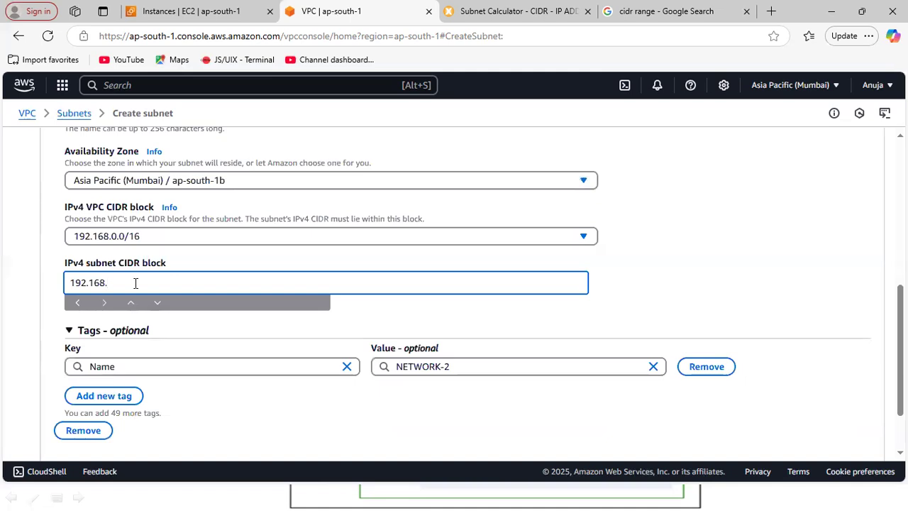
{"action": "type", "text": ".2.0/24"}
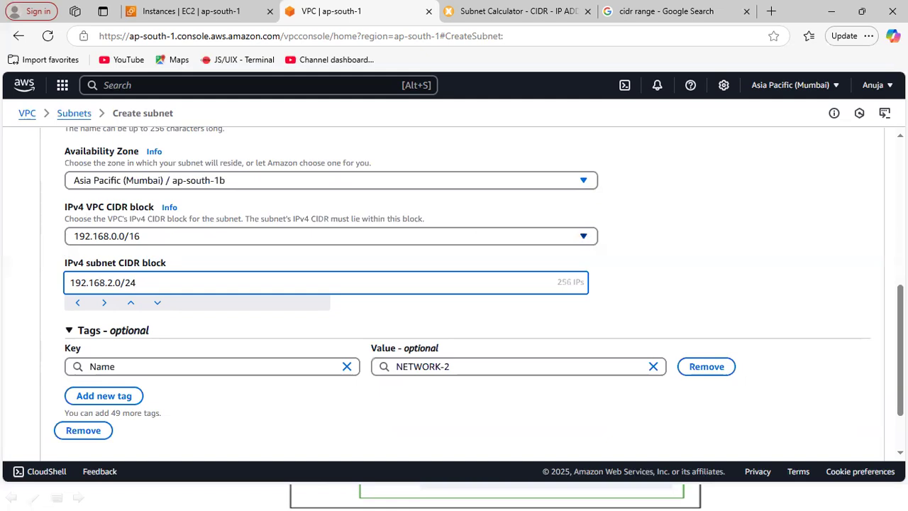
{"action": "left_click_drag", "start_coordinate": [900, 349], "coordinate": [900, 379]}
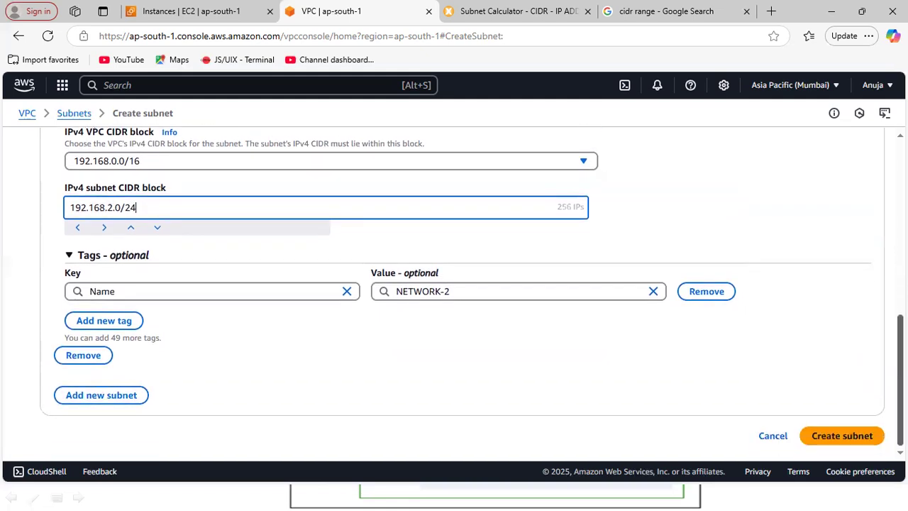
{"action": "left_click", "coordinate": [844, 436]}
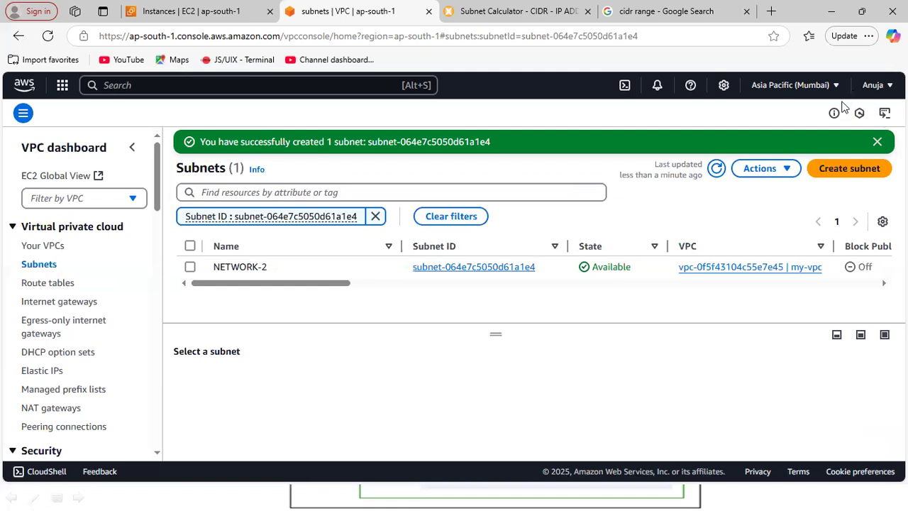
Start creating a third subnet in my-vpc.
{"action": "left_click", "coordinate": [832, 180]}
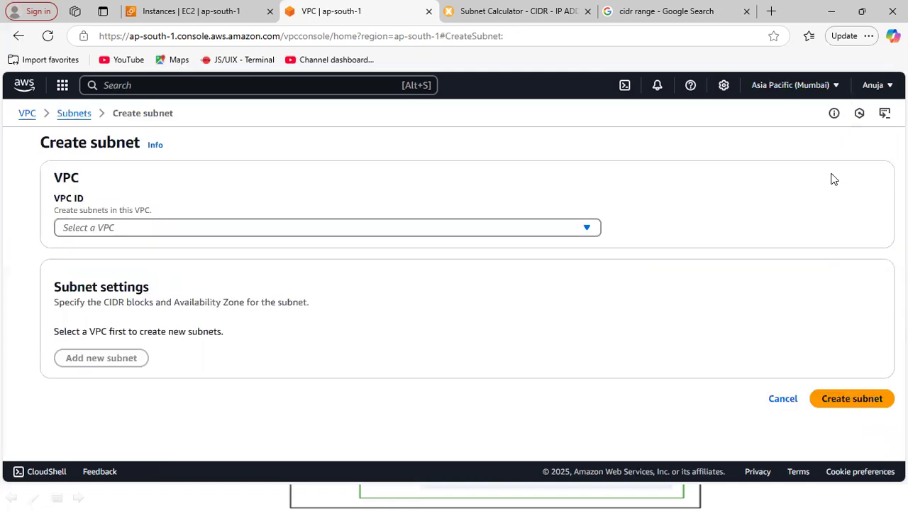
{"action": "left_click", "coordinate": [369, 229]}
{"action": "left_click", "coordinate": [197, 303]}
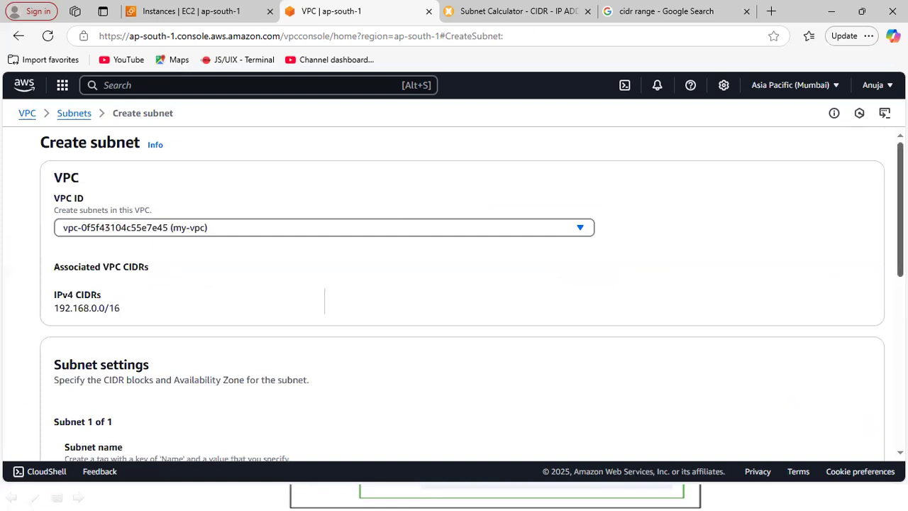
Name the third subnet NETWORK-3 and place it in the Asia Pacific (Mumbai) / ap-south-1c availability zone.
{"action": "scroll", "coordinate": [786, 306], "scroll_direction": "down", "scroll_amount": 3}
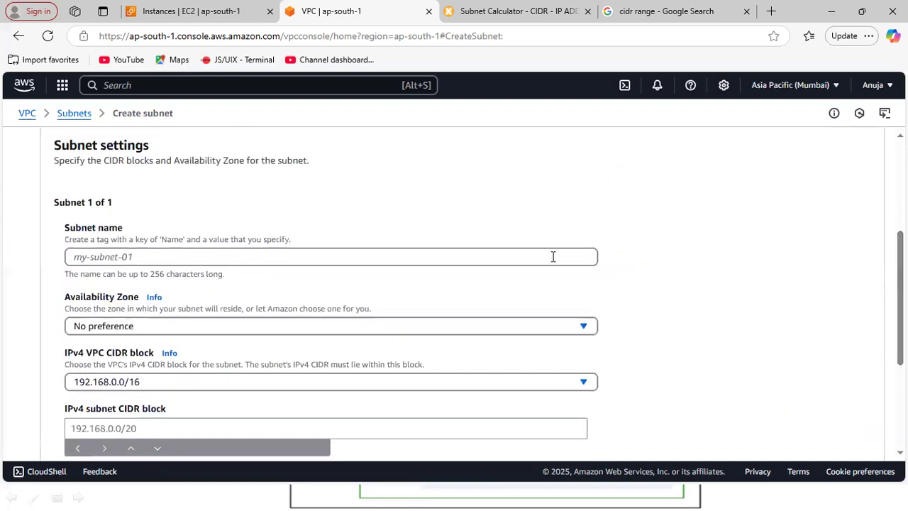
{"action": "left_click", "coordinate": [537, 249]}
{"action": "type", "text": "n"}
{"action": "key", "text": "BackSpace"}
{"action": "type", "text": "NETWORK-3"}
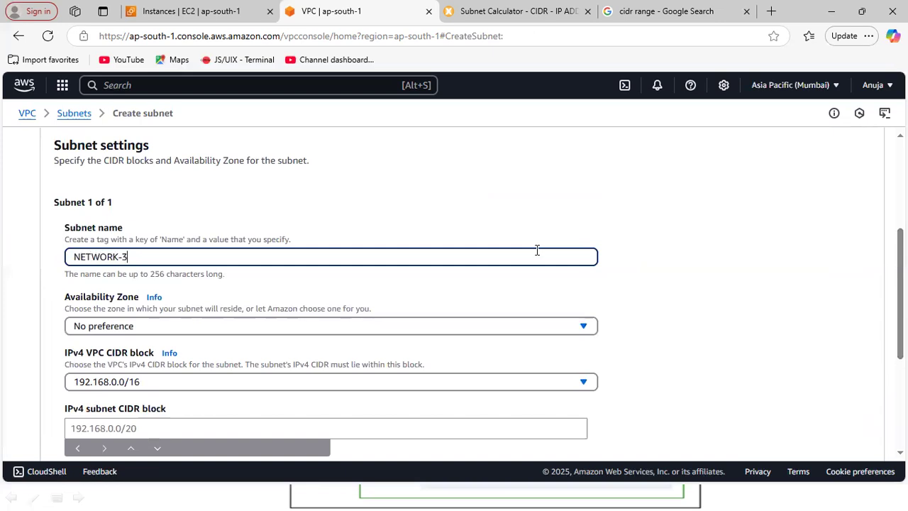
{"action": "left_click", "coordinate": [529, 327]}
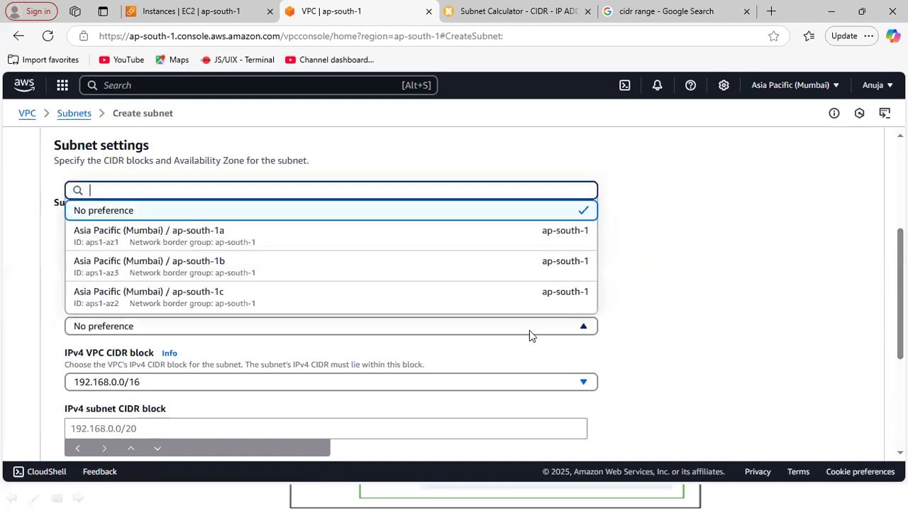
{"action": "left_click", "coordinate": [313, 297]}
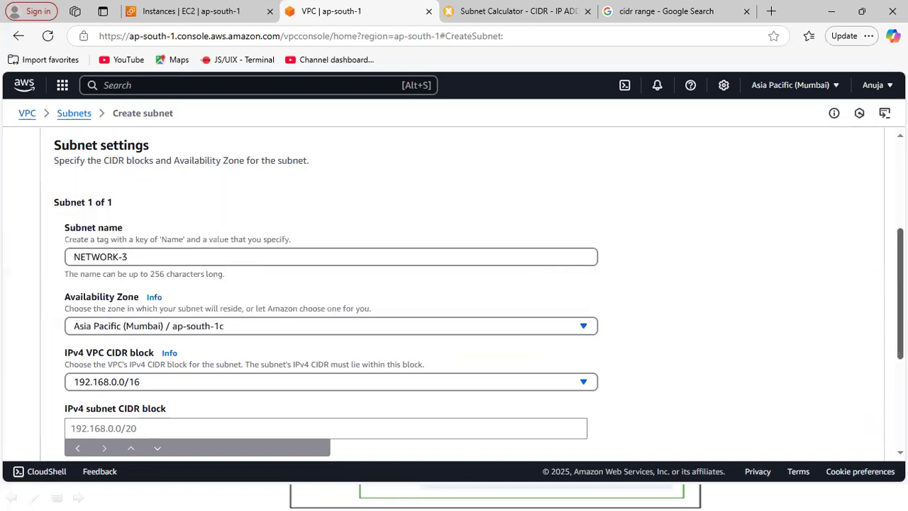
Set NETWORK-3's IPv4 subnet CIDR block to 192.168.3.0/24 and create the subnet.
{"action": "scroll", "coordinate": [313, 297], "scroll_direction": "down", "scroll_amount": 2}
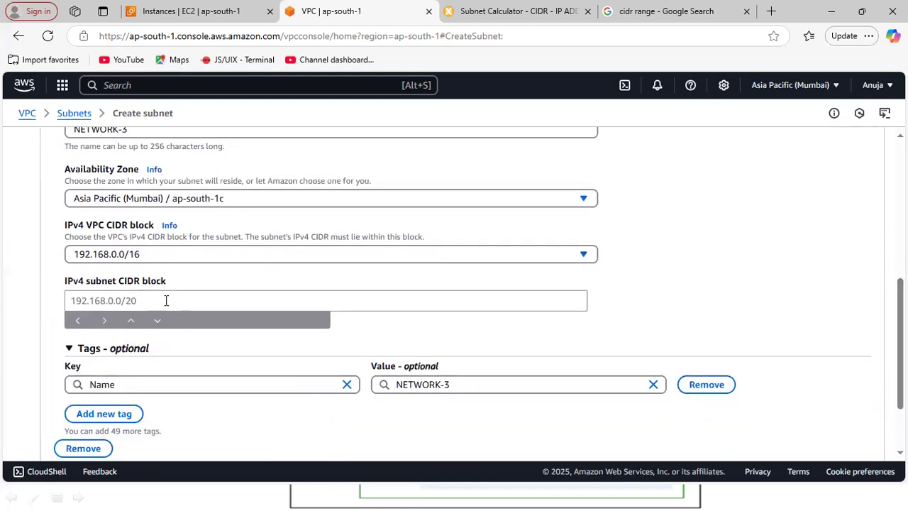
{"action": "left_click", "coordinate": [166, 301]}
{"action": "type", "text": "19"}
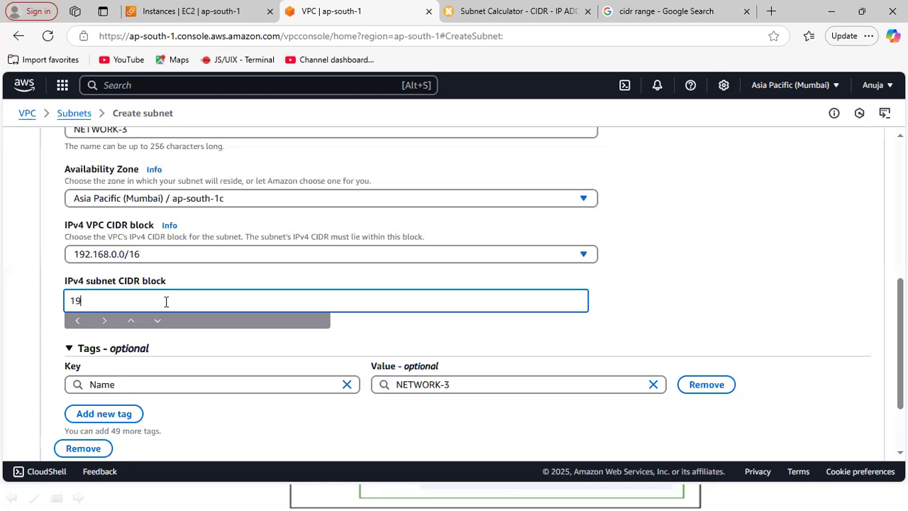
{"action": "type", "text": "2.168.3.0/24"}
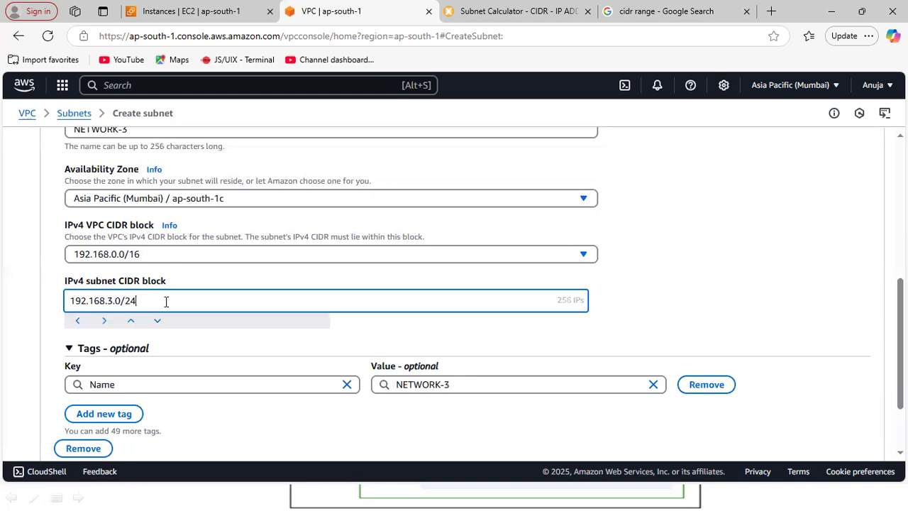
{"action": "left_click_drag", "start_coordinate": [899, 312], "coordinate": [899, 354]}
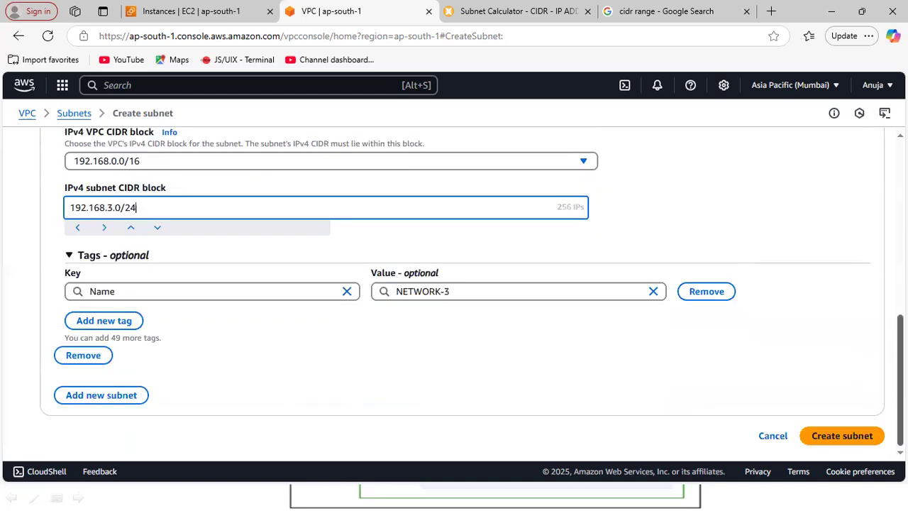
{"action": "left_click", "coordinate": [851, 437]}
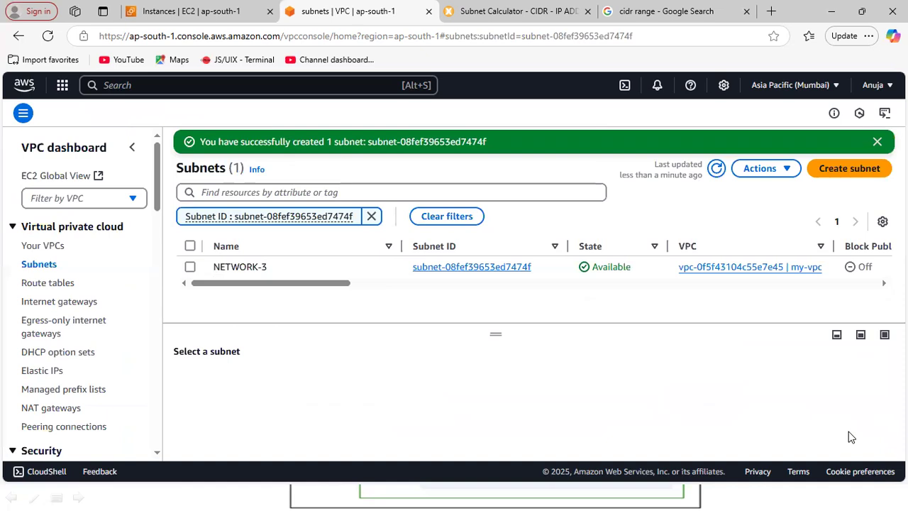
Start creating a fourth subnet in my-vpc.
{"action": "left_click", "coordinate": [853, 171]}
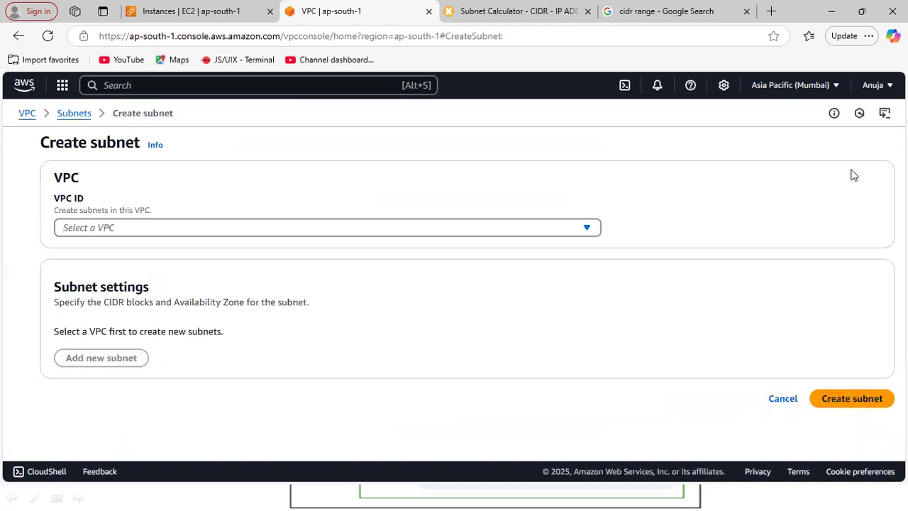
{"action": "left_click", "coordinate": [389, 227]}
{"action": "left_click", "coordinate": [205, 303]}
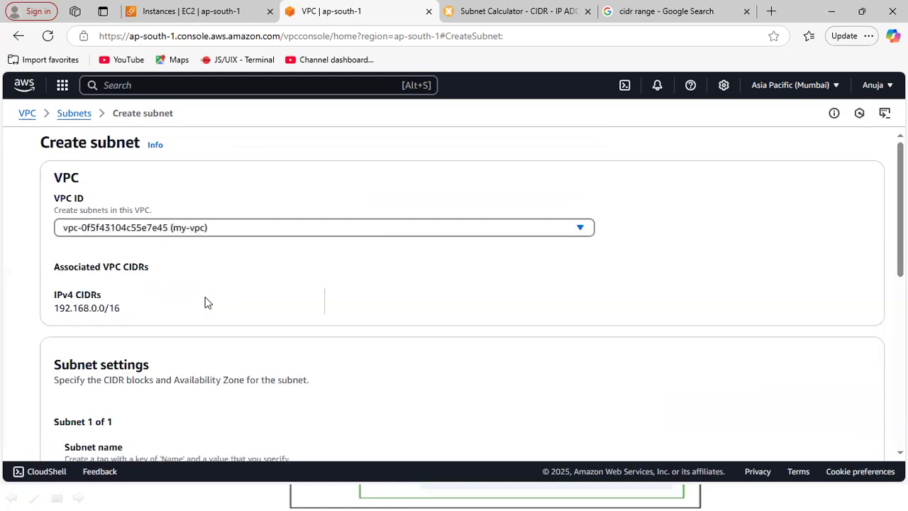
Name the fourth subnet NETWORK-4 and place it in the Asia Pacific (Mumbai) / ap-south-1c availability zone.
{"action": "scroll", "coordinate": [879, 397], "scroll_direction": "down", "scroll_amount": 5}
{"action": "scroll", "coordinate": [879, 341], "scroll_direction": "up", "scroll_amount": 2}
{"action": "left_click", "coordinate": [456, 255]}
{"action": "type", "text": "NETWOR"}
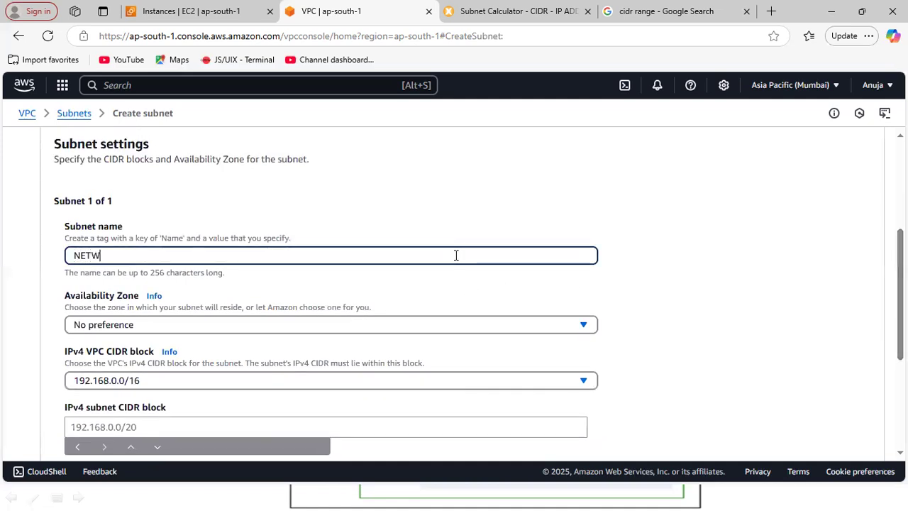
{"action": "key", "text": "BackSpace"}
{"action": "type", "text": "RK-4"}
{"action": "left_click", "coordinate": [436, 324]}
{"action": "left_click", "coordinate": [382, 295]}
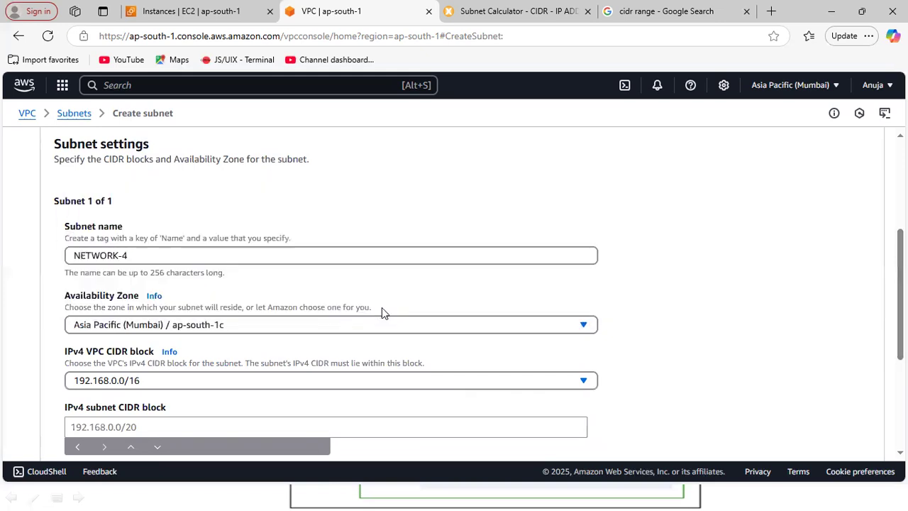
Set NETWORK-4's IPv4 subnet CIDR block to 192.168.4.0/24 and create the subnet.
{"action": "scroll", "coordinate": [461, 294], "scroll_direction": "down", "scroll_amount": 3}
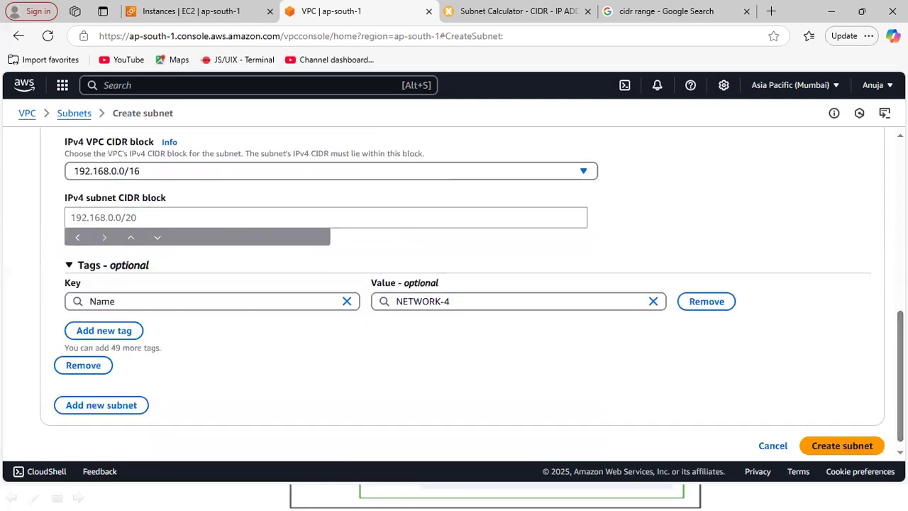
{"action": "left_click", "coordinate": [483, 220]}
{"action": "type", "text": "192.168."}
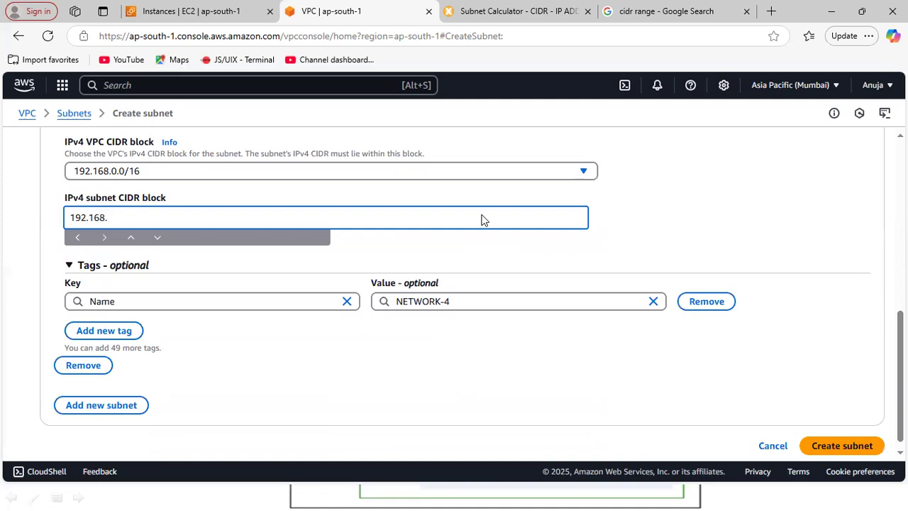
{"action": "type", "text": "4.0/24"}
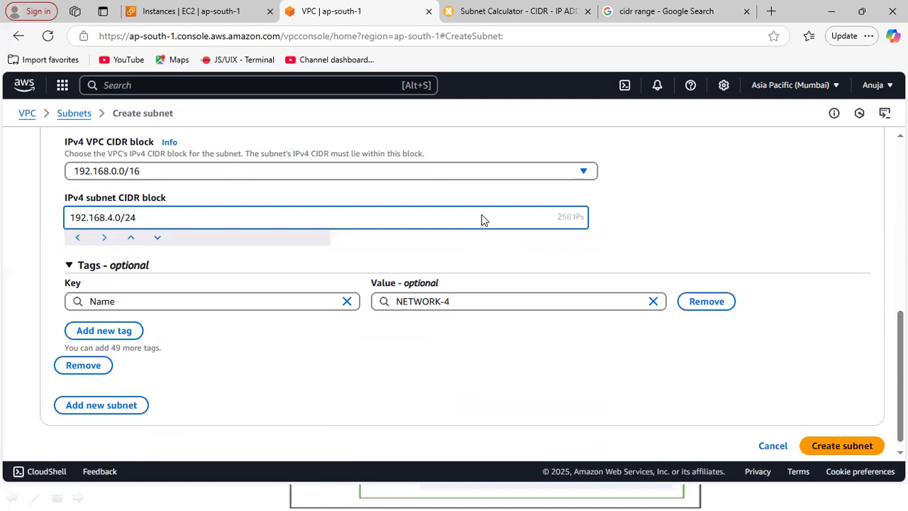
{"action": "left_click", "coordinate": [848, 450]}
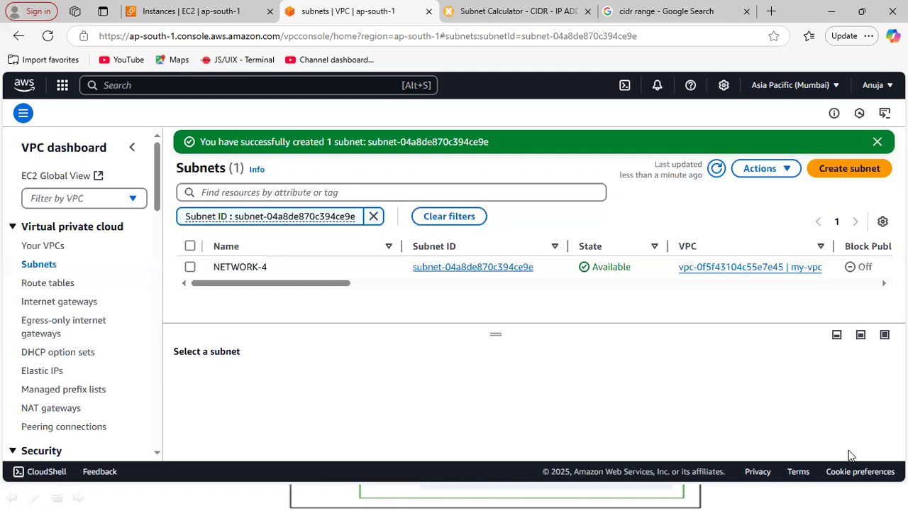
Open my-vpc's resource map from the list of VPCs and examine its subnets by availability zone and their route table connections.
{"action": "left_click", "coordinate": [45, 247]}
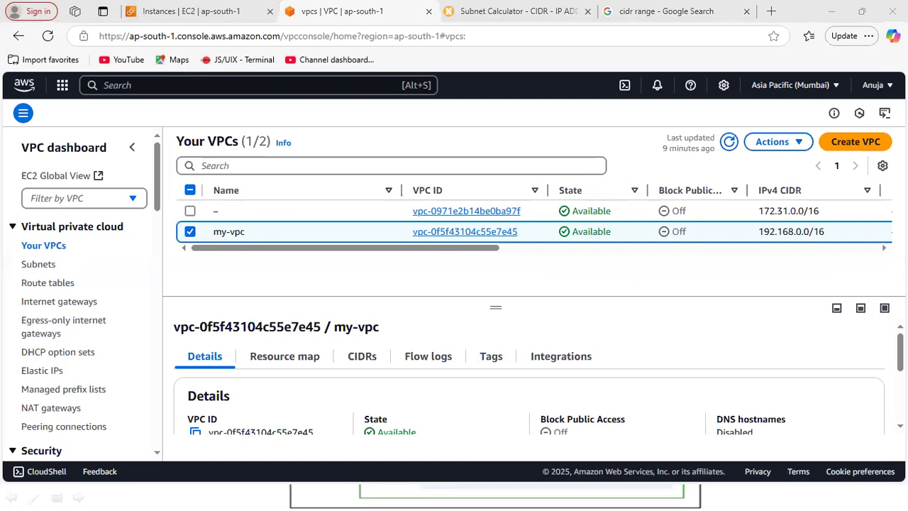
{"action": "scroll", "coordinate": [538, 375], "scroll_direction": "down", "scroll_amount": 1}
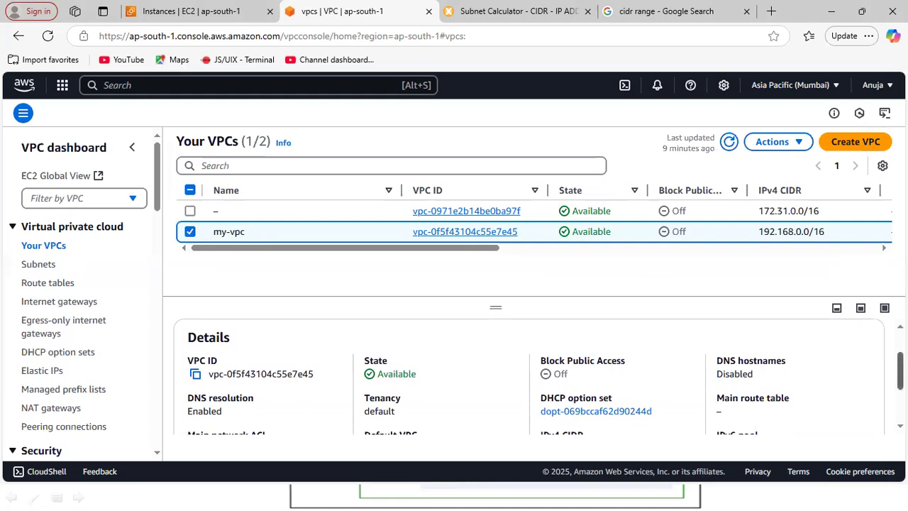
{"action": "scroll", "coordinate": [538, 376], "scroll_direction": "up", "scroll_amount": 1}
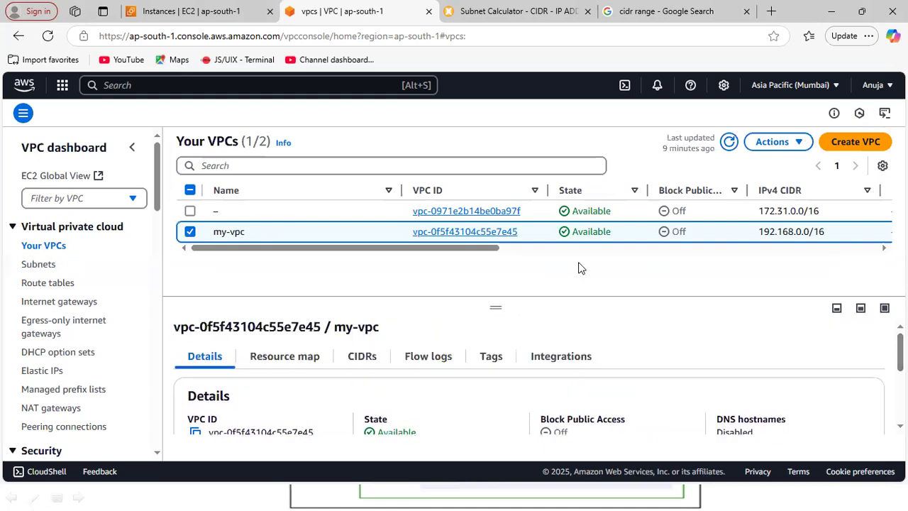
{"action": "left_click", "coordinate": [284, 361]}
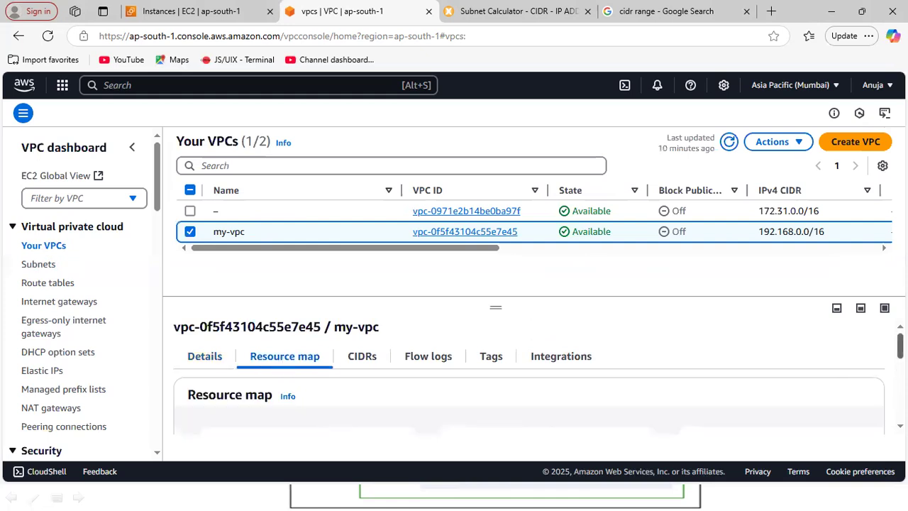
{"action": "scroll", "coordinate": [528, 376], "scroll_direction": "down", "scroll_amount": 2}
{"action": "scroll", "coordinate": [528, 375], "scroll_direction": "up", "scroll_amount": 1}
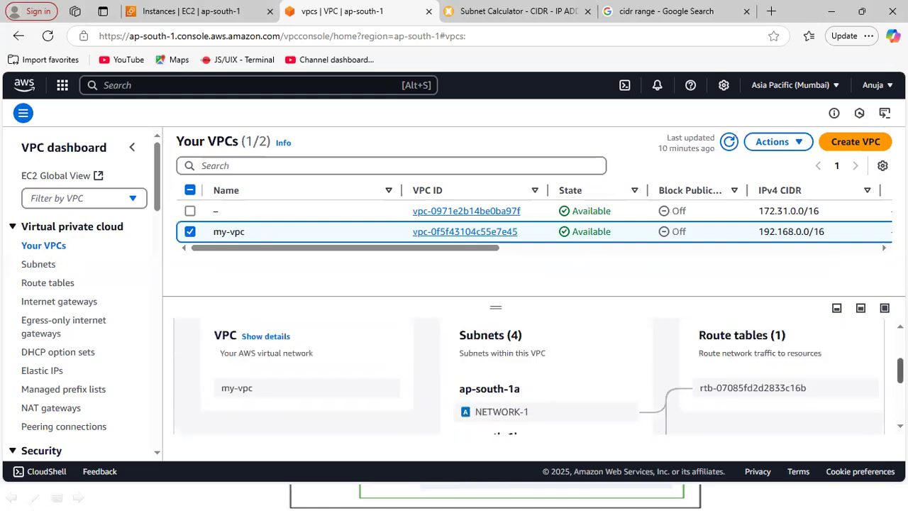
{"action": "left_click_drag", "start_coordinate": [491, 292], "coordinate": [498, 208]}
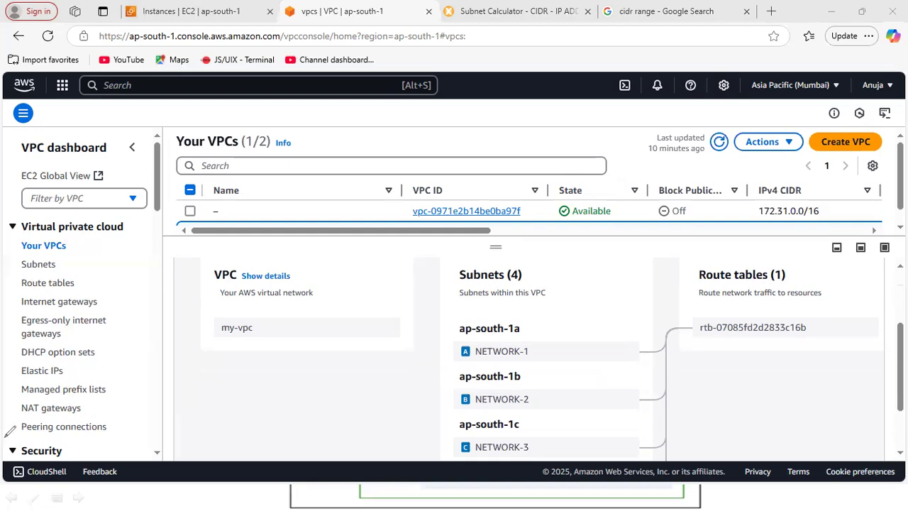
{"action": "scroll", "coordinate": [525, 354], "scroll_direction": "down", "scroll_amount": 1}
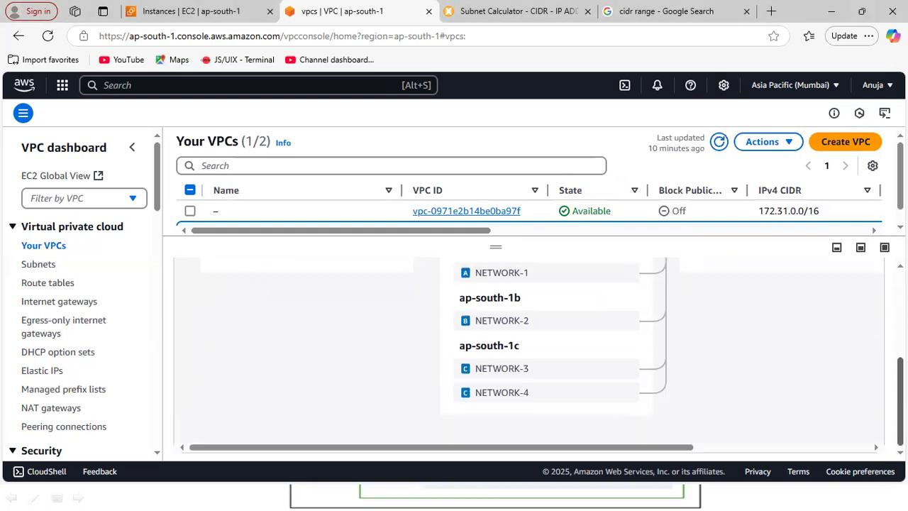
{"action": "scroll", "coordinate": [525, 354], "scroll_direction": "up", "scroll_amount": 1}
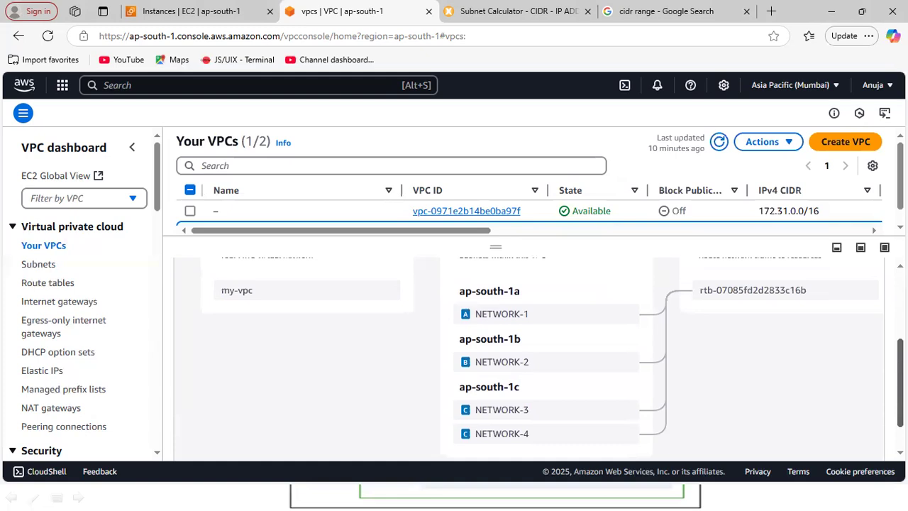
{"action": "scroll", "coordinate": [520, 318], "scroll_direction": "up", "scroll_amount": 1}
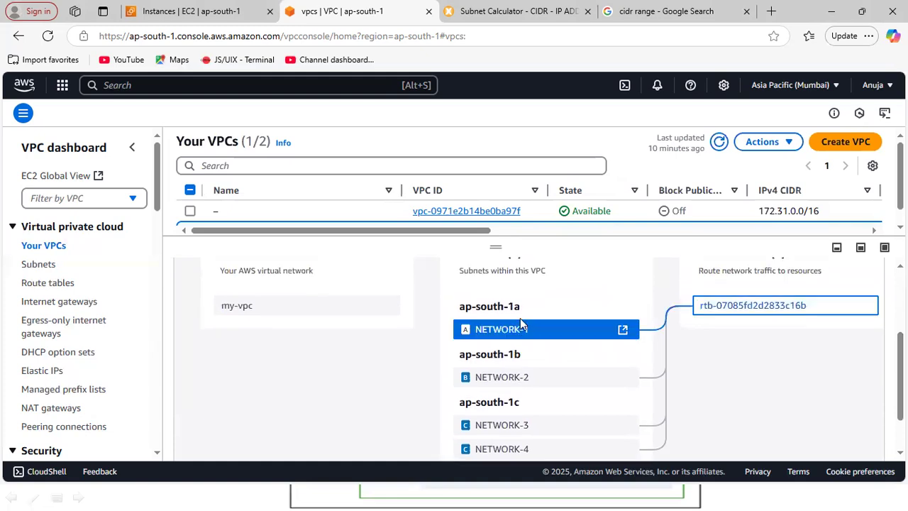